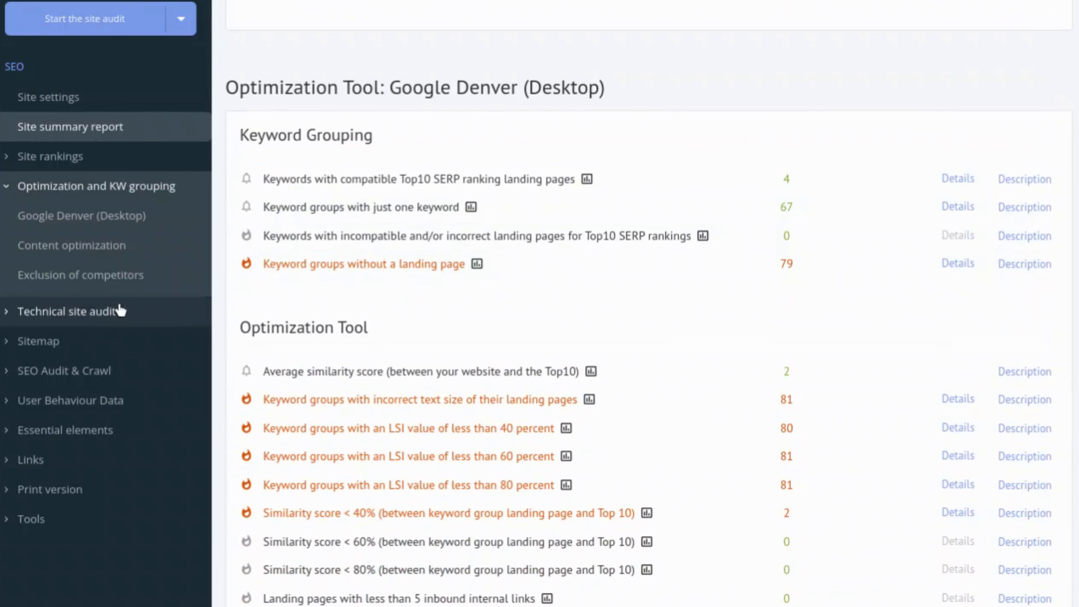
Step: Expand the Technical site audit group of reports and scroll through the list
click(121, 311)
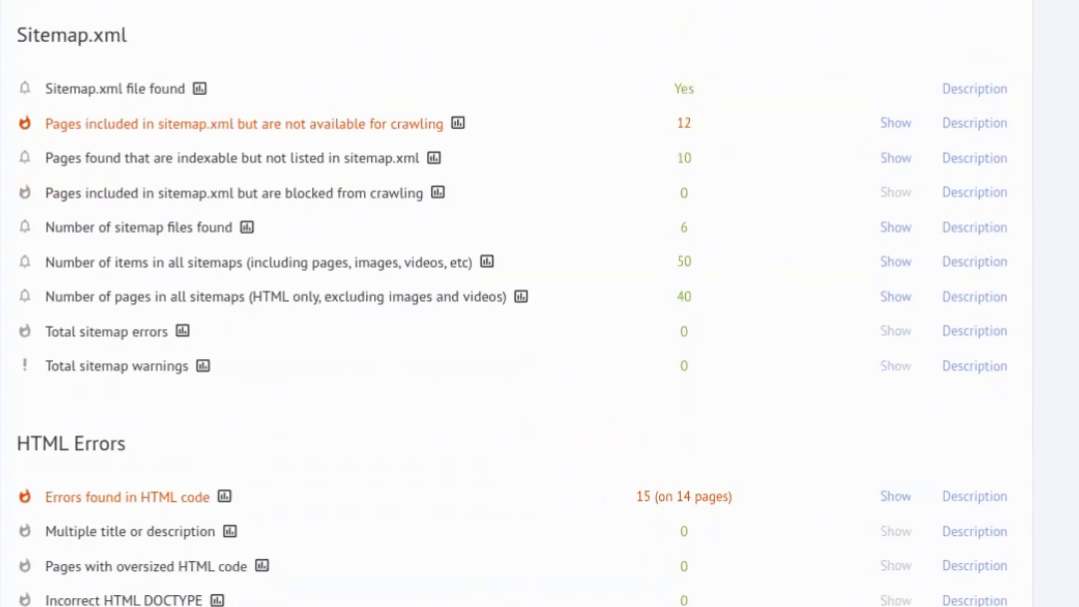
scroll(510, 303, down, 15)
scroll(510, 303, down, 15)
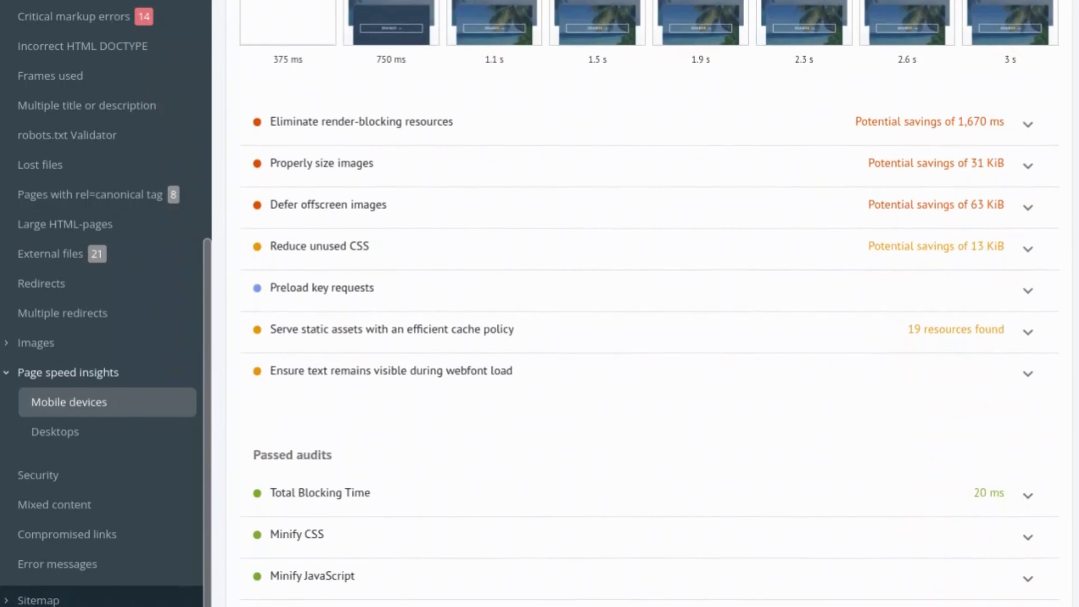
scroll(637, 304, down, 2)
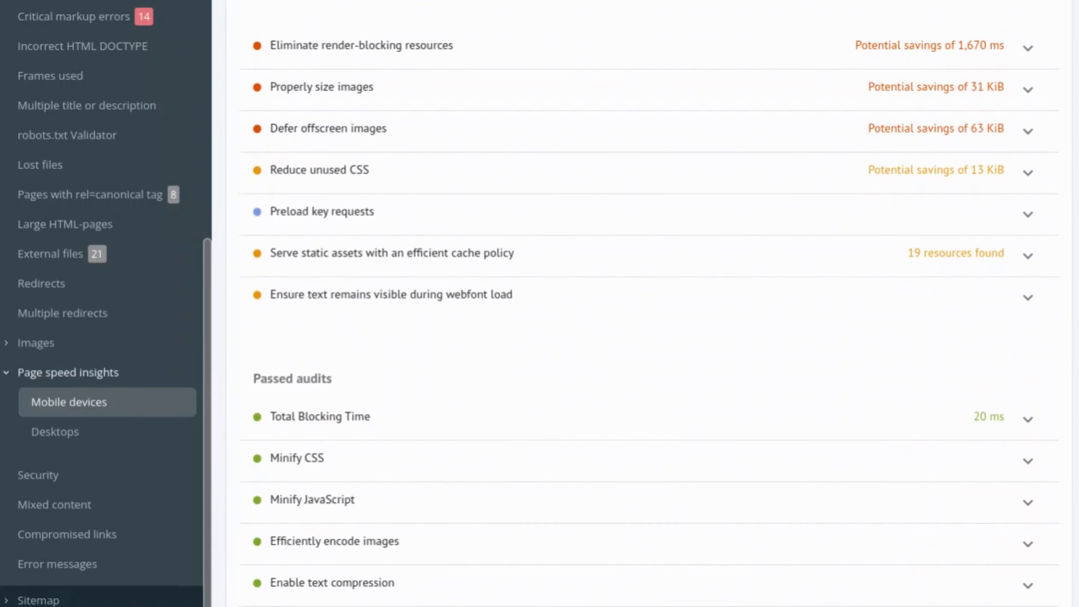
scroll(649, 320, down, 6)
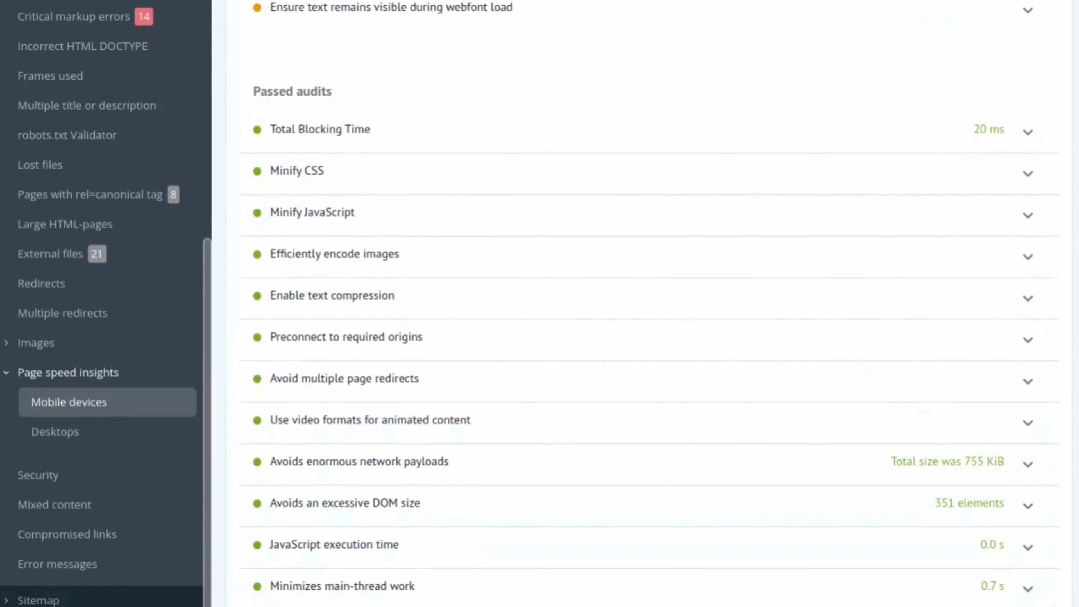
Step: Open the mobile page speed report and scroll through it
click(123, 410)
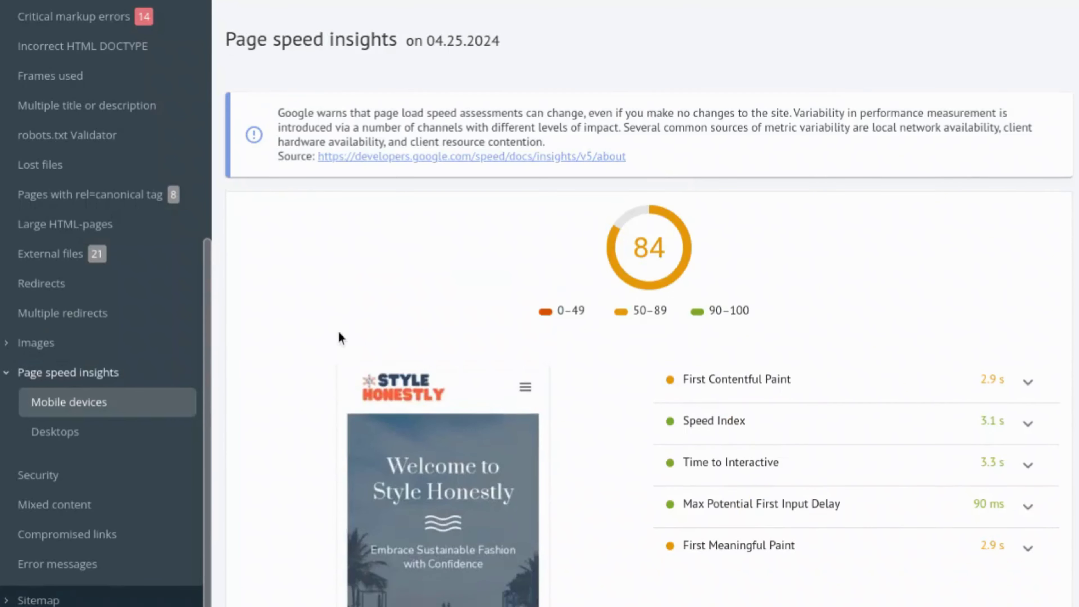
scroll(338, 331, down, 15)
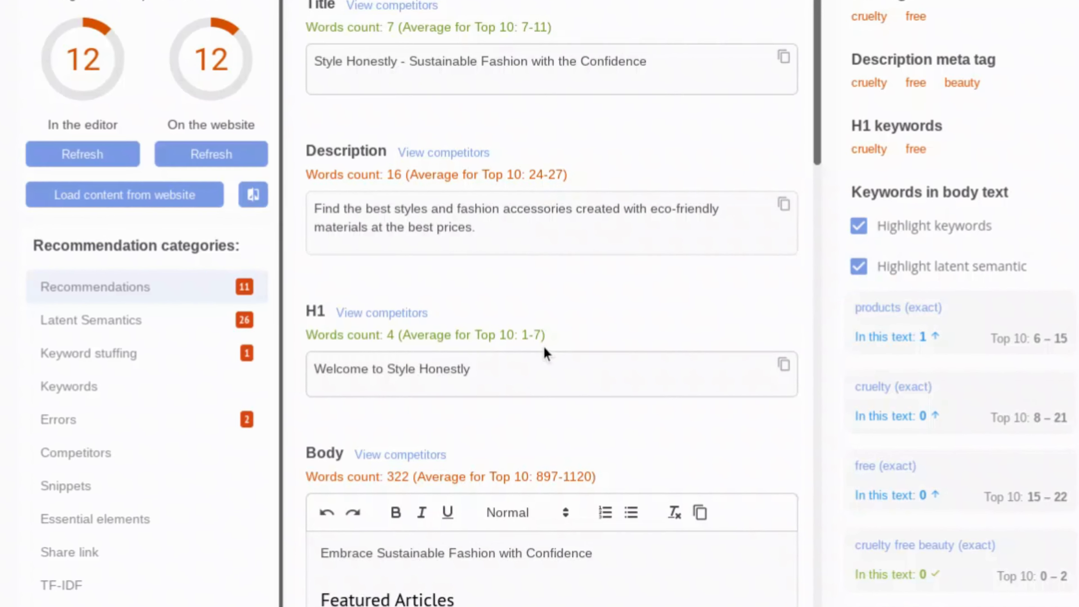
scroll(545, 349, down, 8)
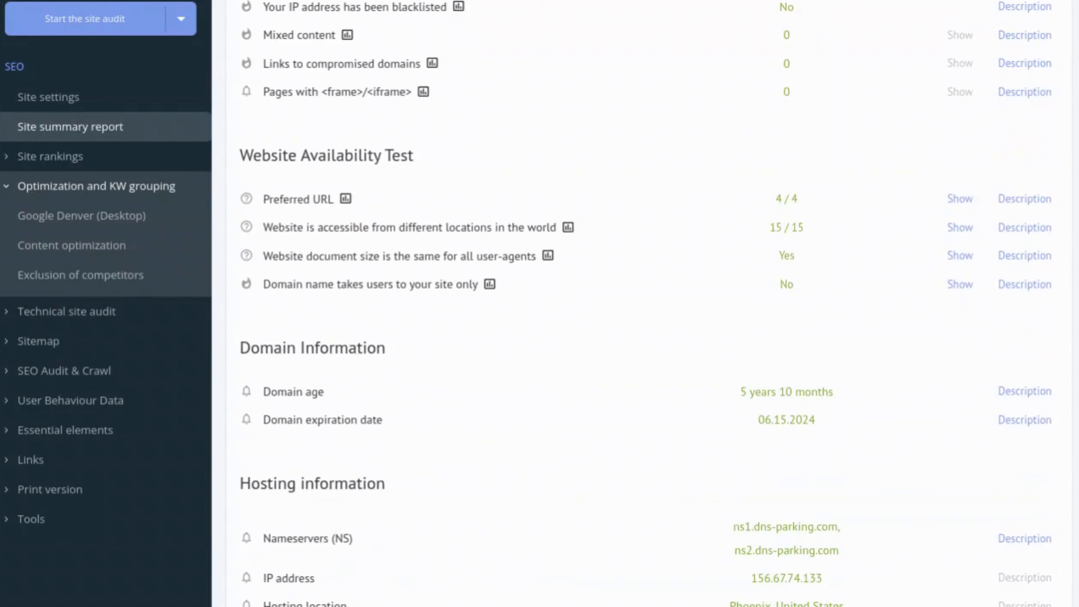
scroll(637, 304, down, 15)
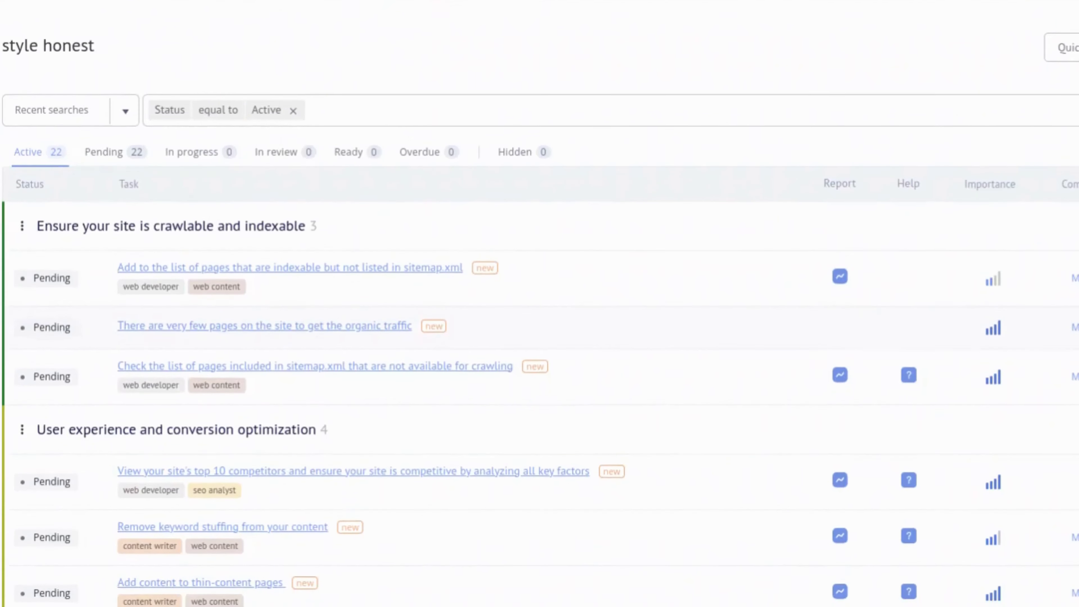
scroll(539, 303, down, 3)
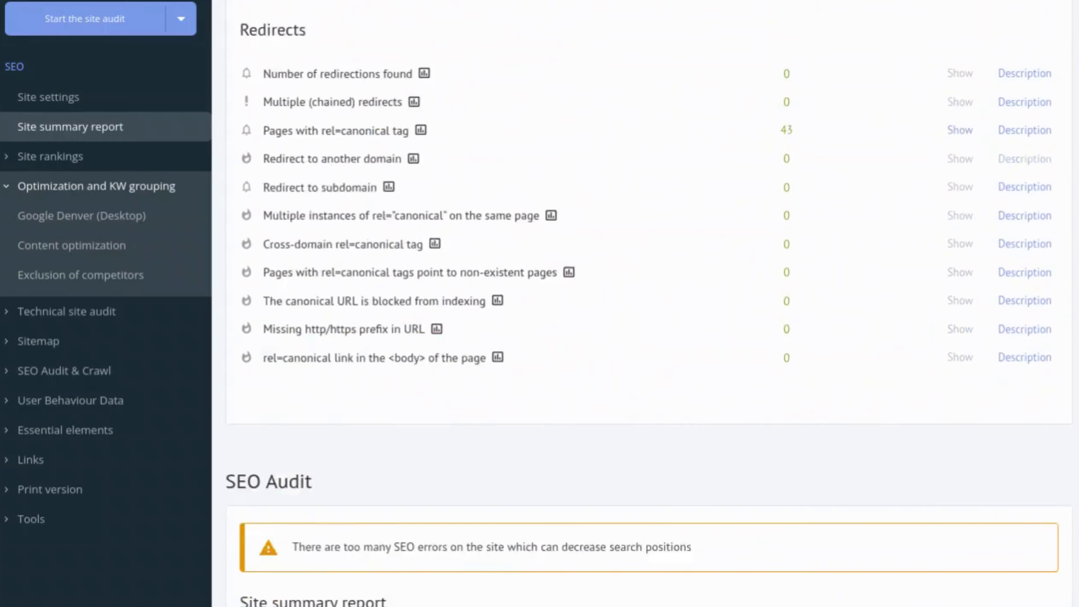
scroll(648, 303, down, 20)
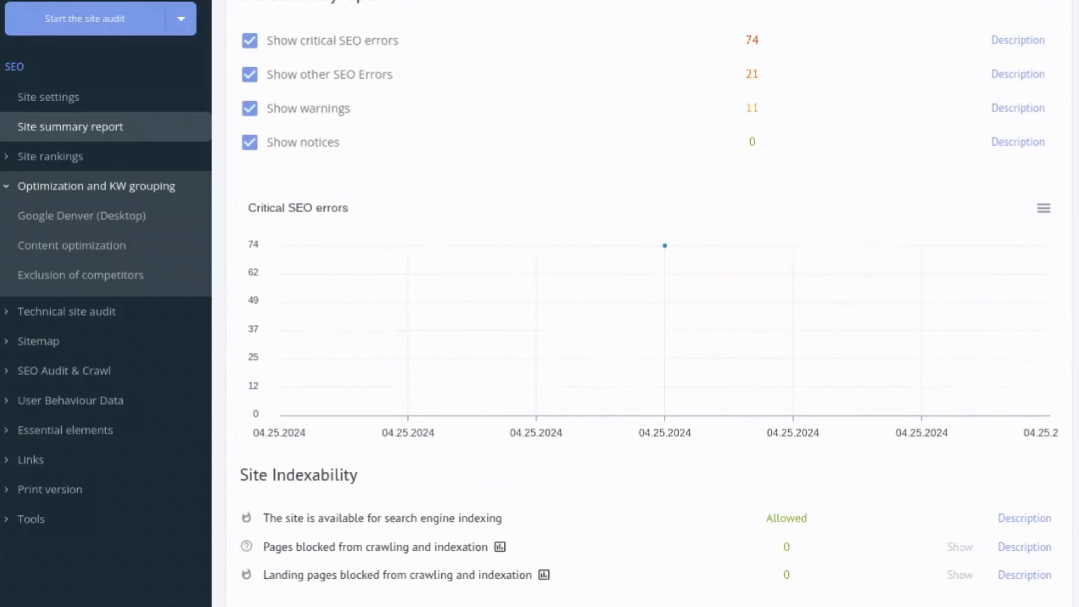
scroll(648, 304, down, 20)
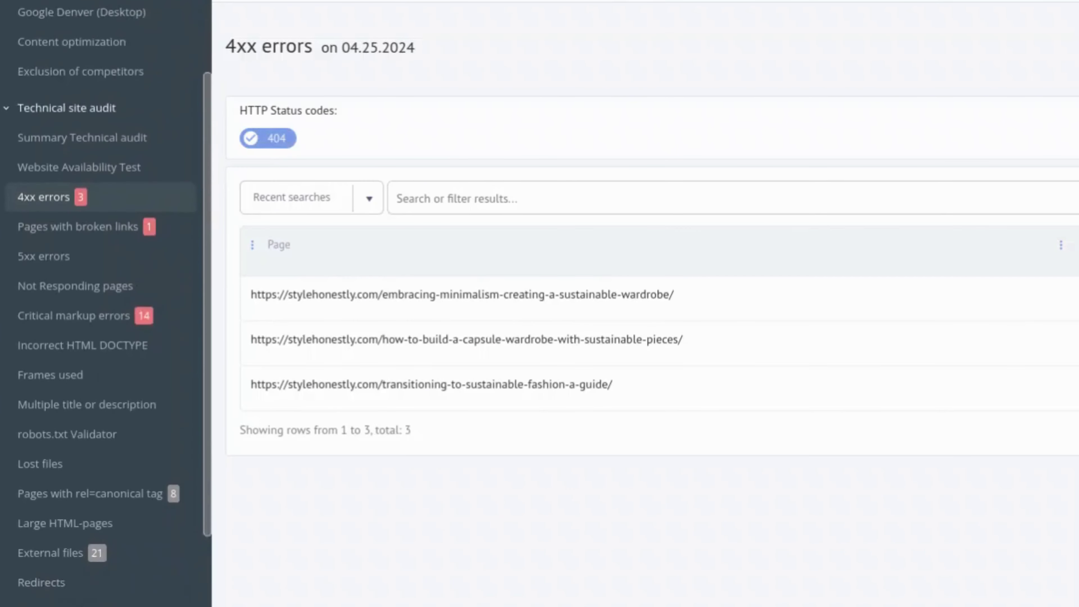
scroll(102, 315, down, 6)
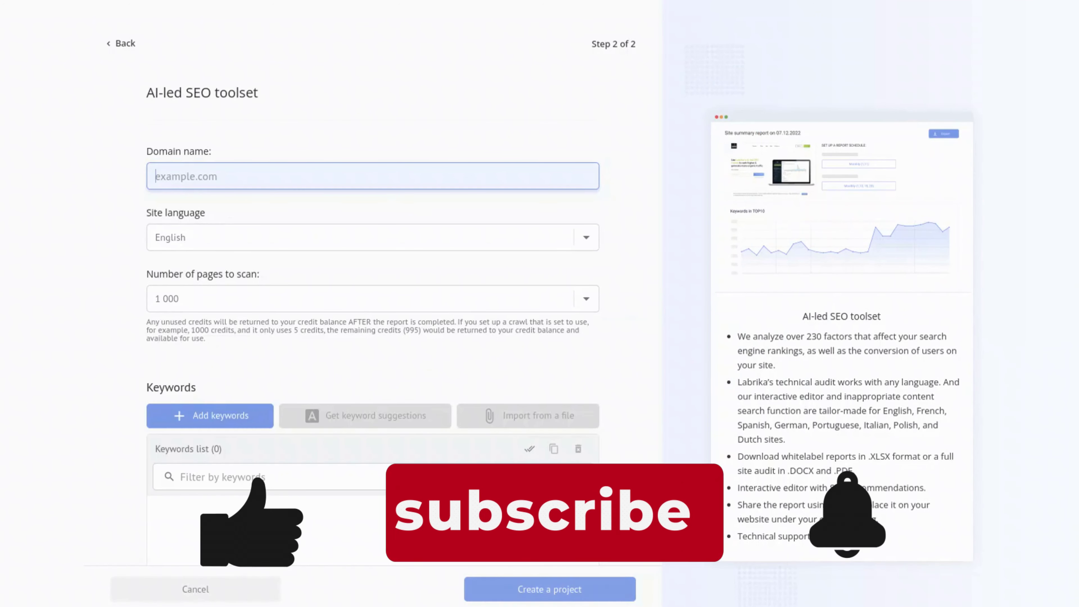
text(https://stylehonestly.com/)
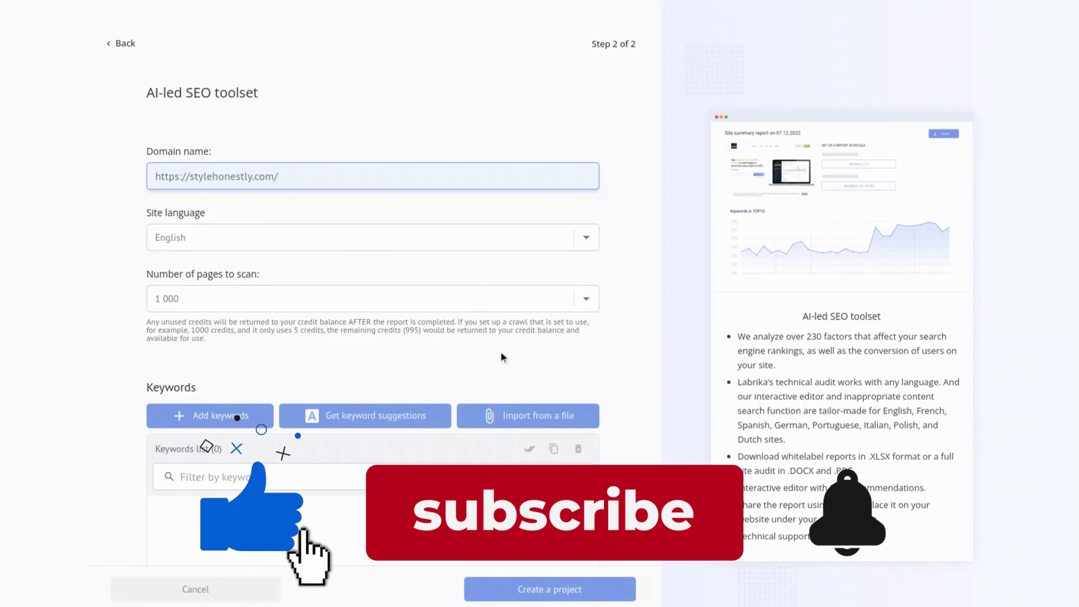
scroll(501, 354, down, 1)
click(374, 373)
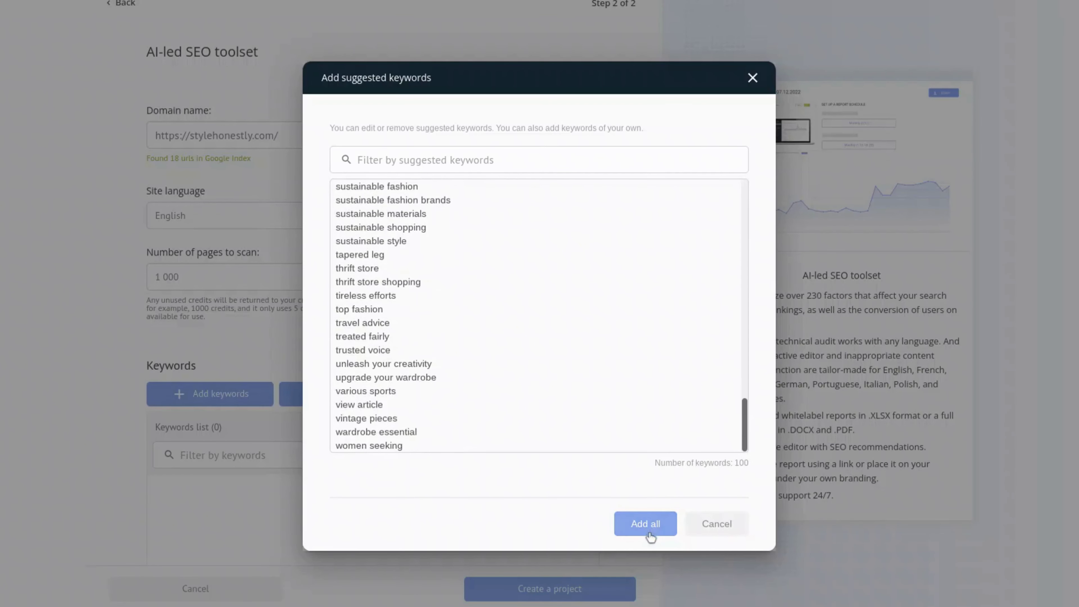
click(647, 527)
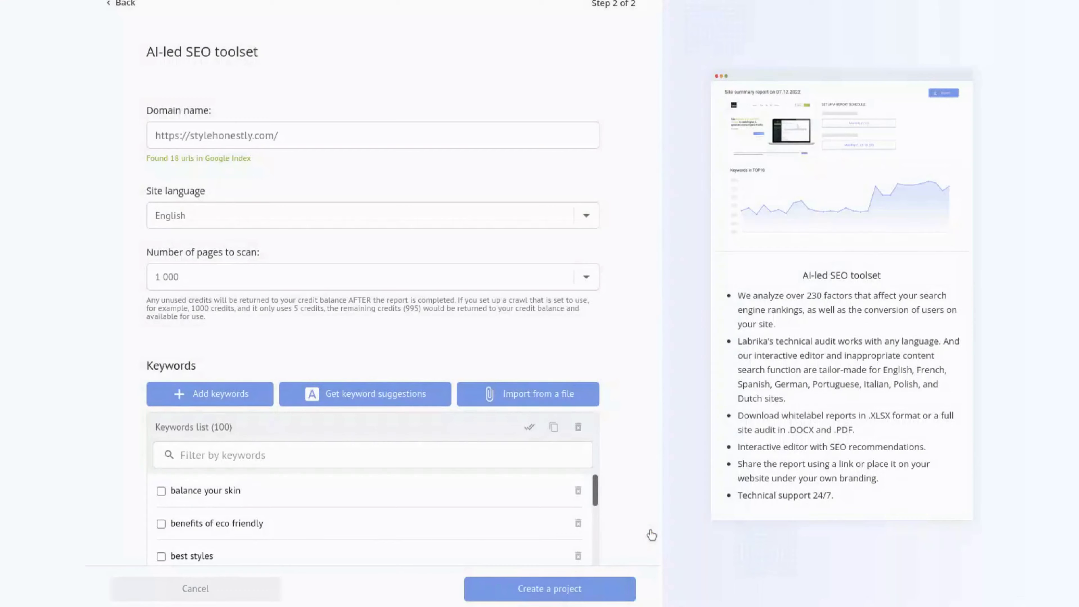
scroll(651, 535, down, 10)
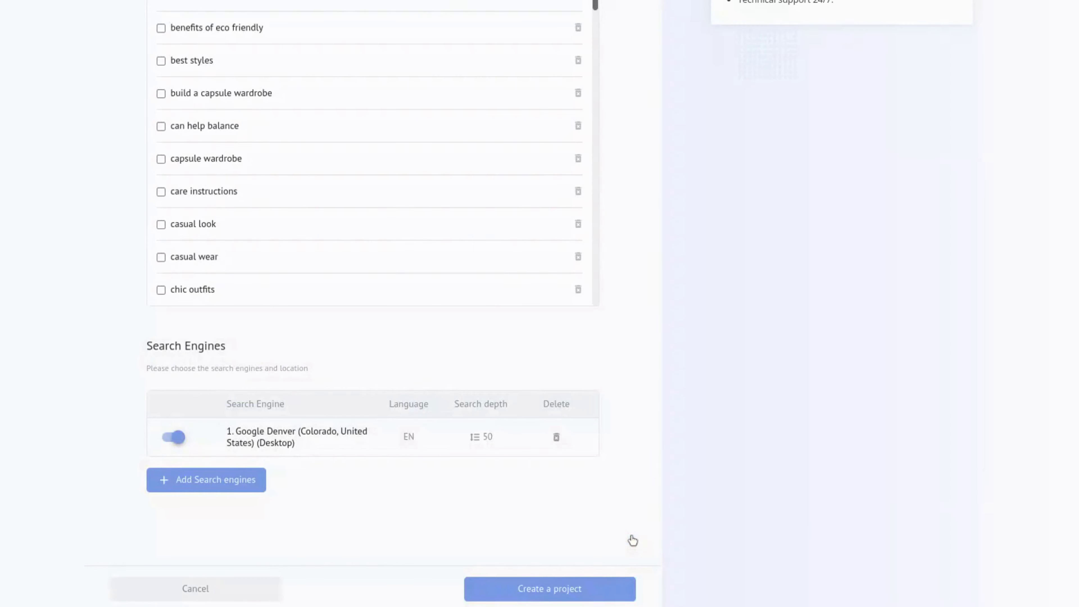
Step: Create the stylehonestly.com project and choose a Full Site Analysis report
click(591, 588)
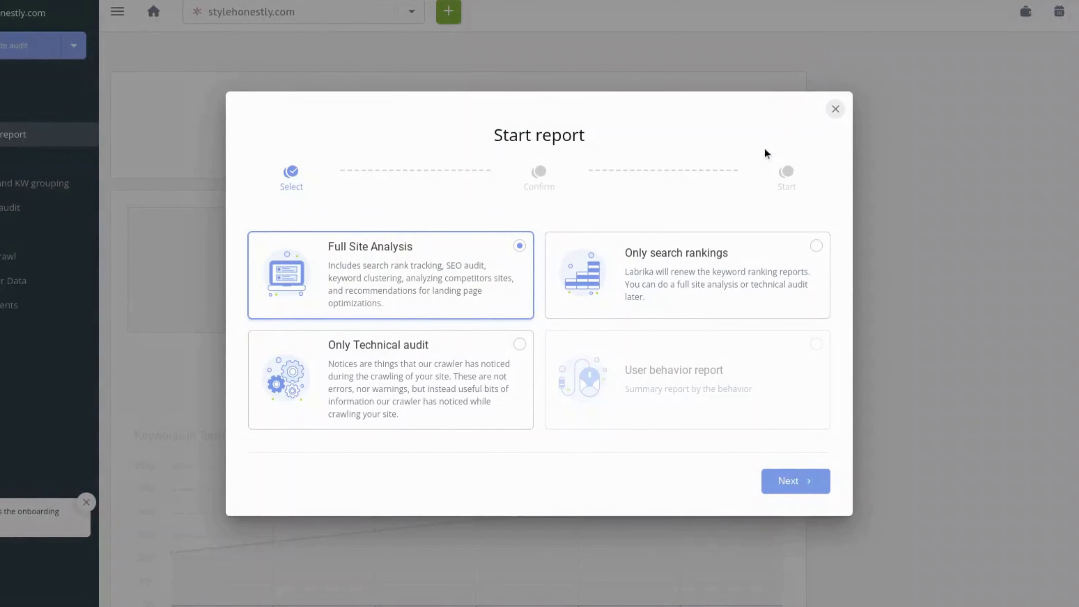
click(552, 280)
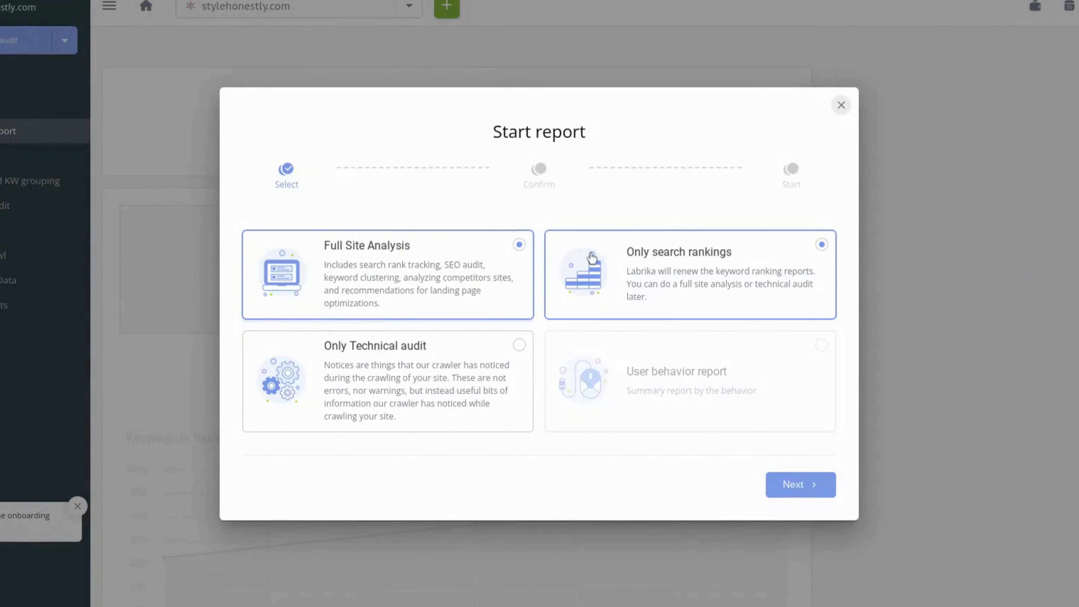
click(448, 282)
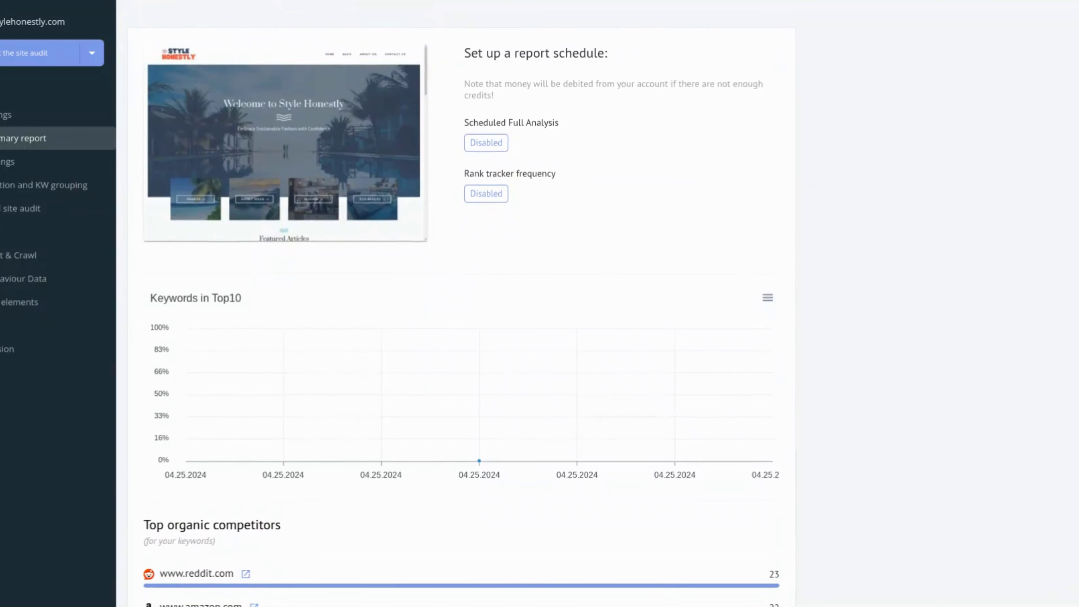
Step: Review the summary's competitors and errors, and read the critical technical errors description
scroll(467, 310, down, 2)
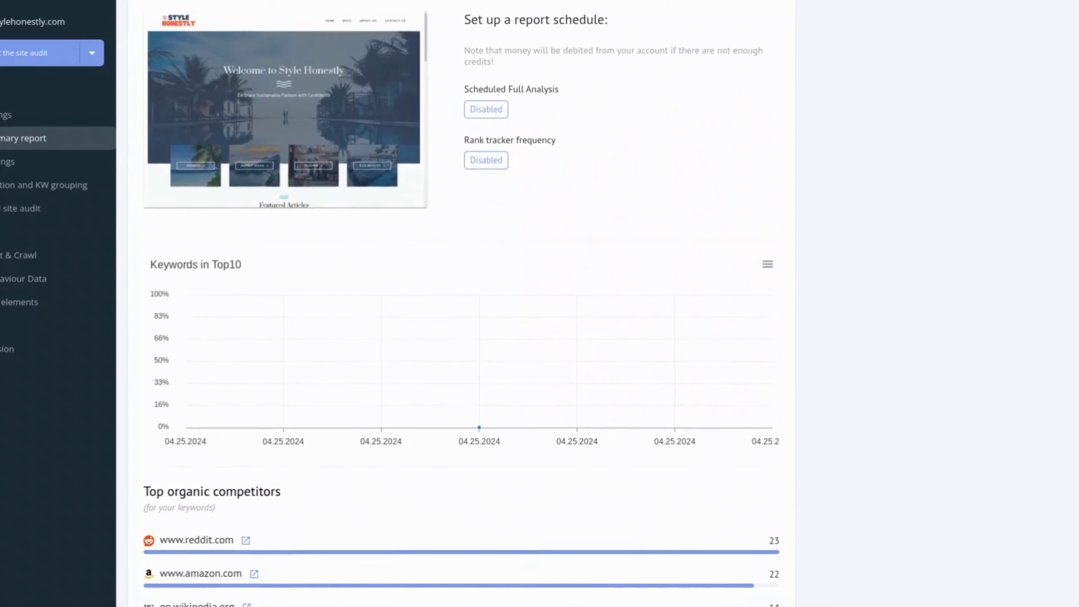
scroll(467, 310, down, 3)
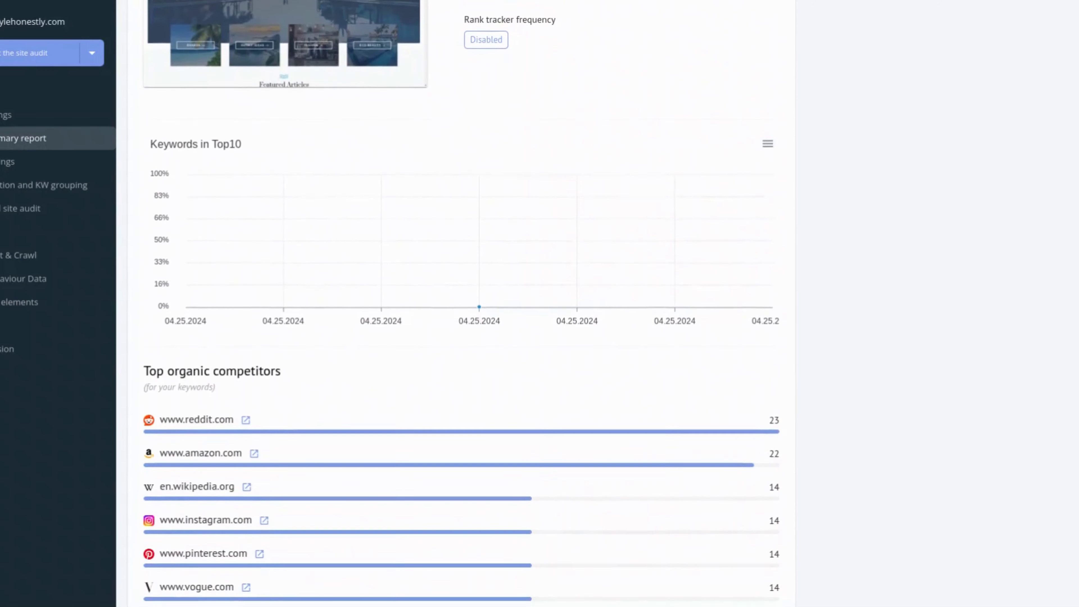
scroll(462, 301, down, 3)
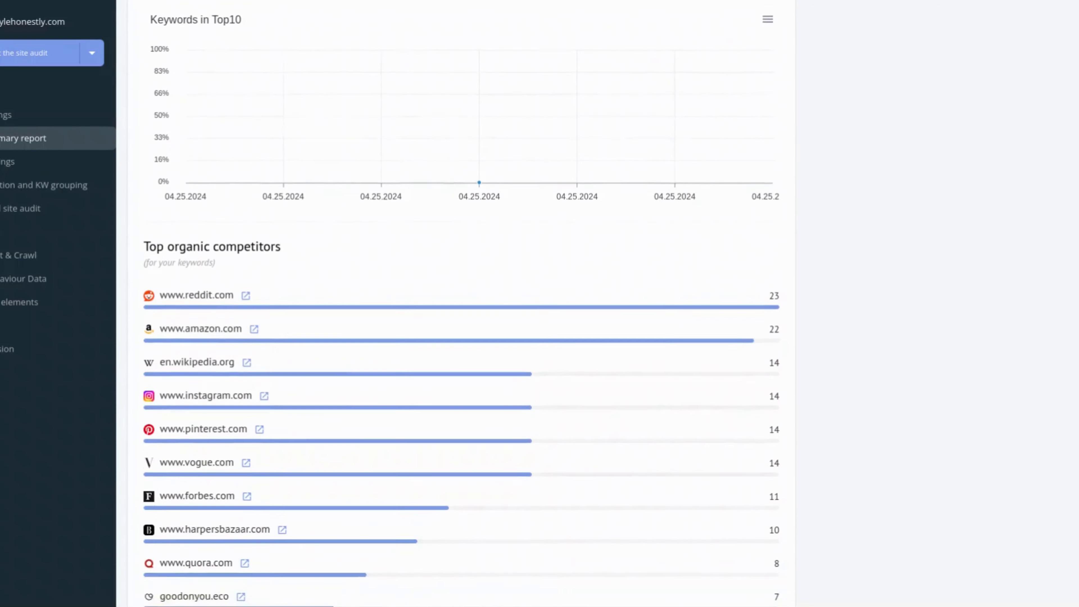
scroll(461, 301, down, 3)
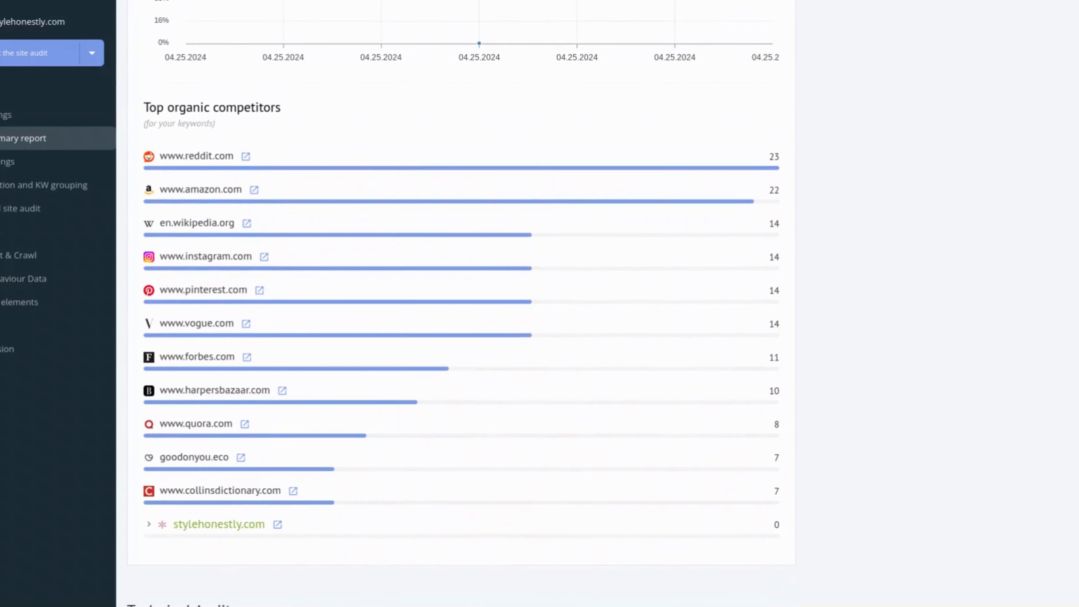
scroll(462, 301, down, 10)
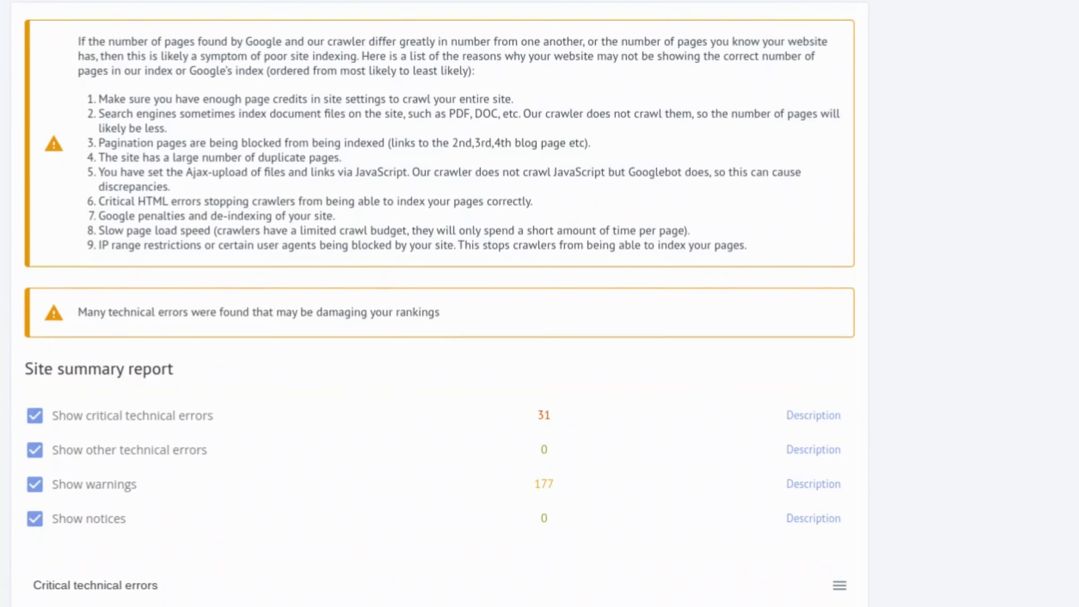
scroll(539, 304, down, 5)
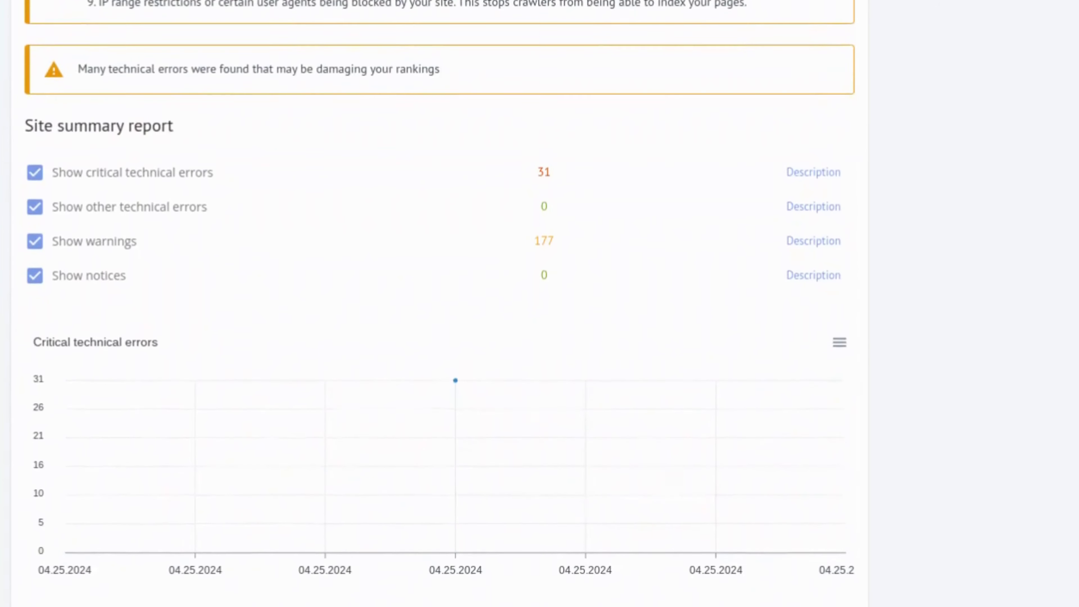
scroll(439, 303, down, 1)
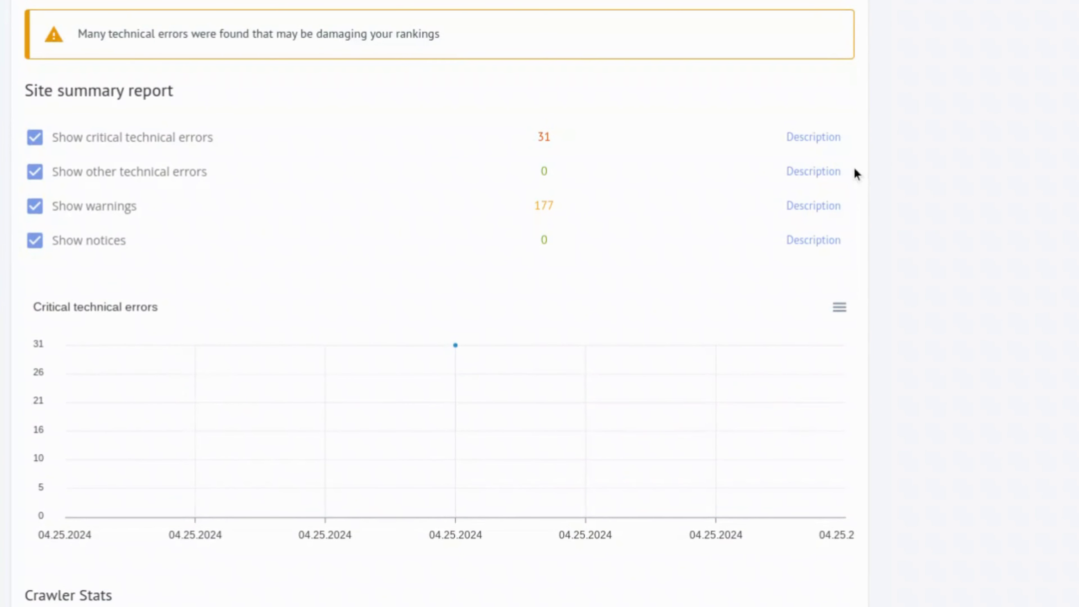
click(812, 140)
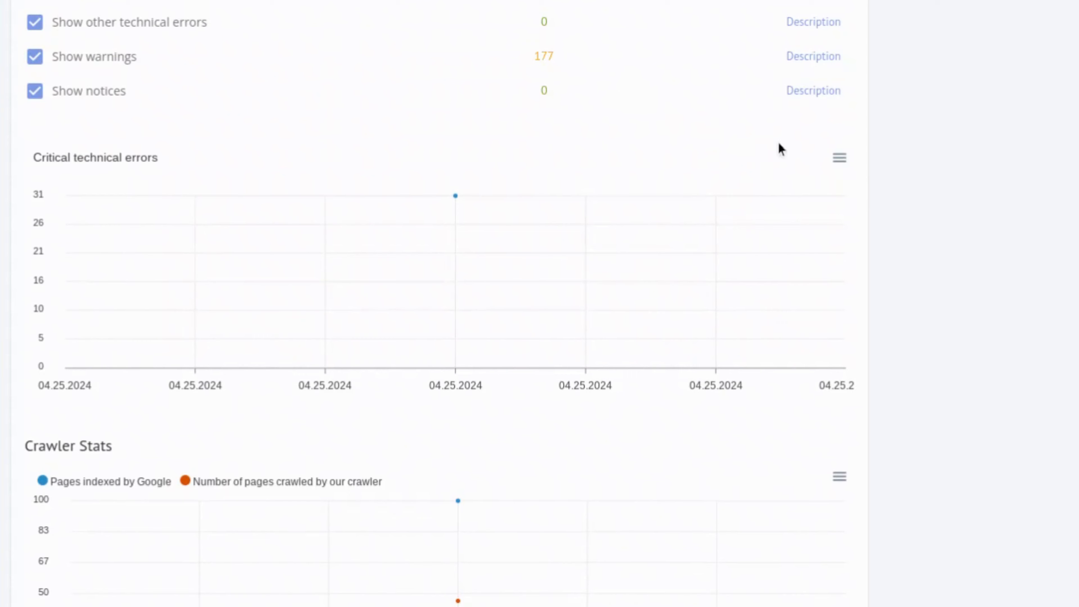
Step: Scroll on to the crawler statistics for the 46 crawled pages
scroll(867, 199, down, 6)
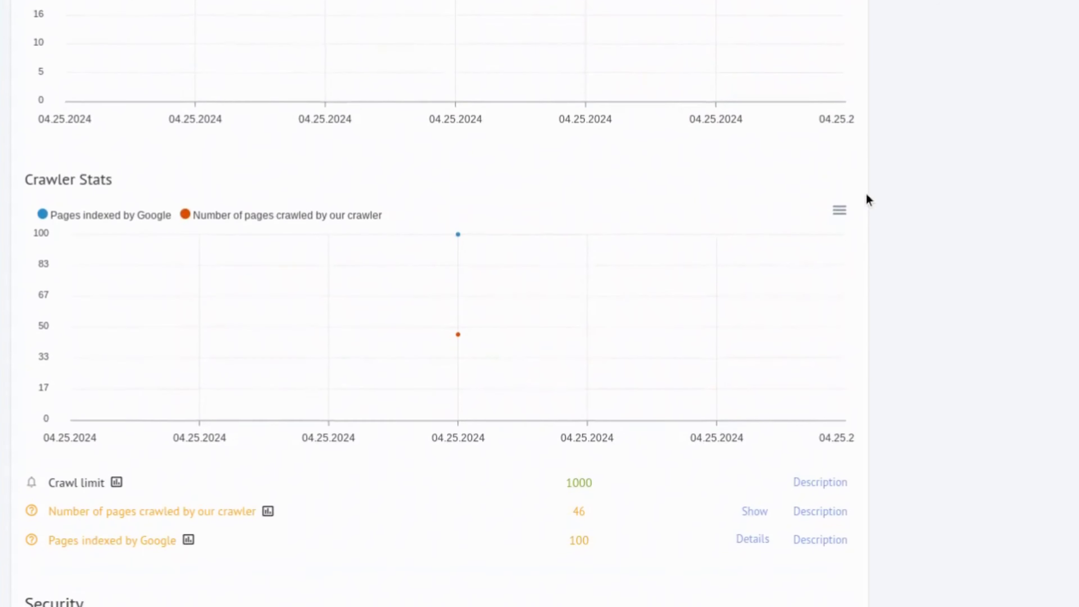
scroll(867, 199, down, 1)
scroll(439, 308, down, 1)
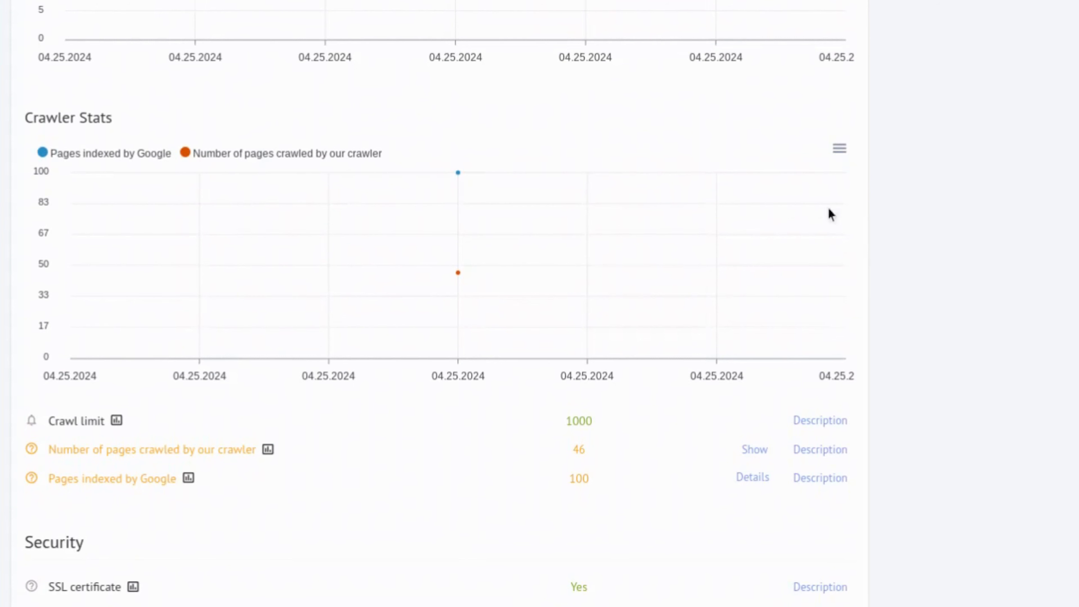
mouse_move(498, 269)
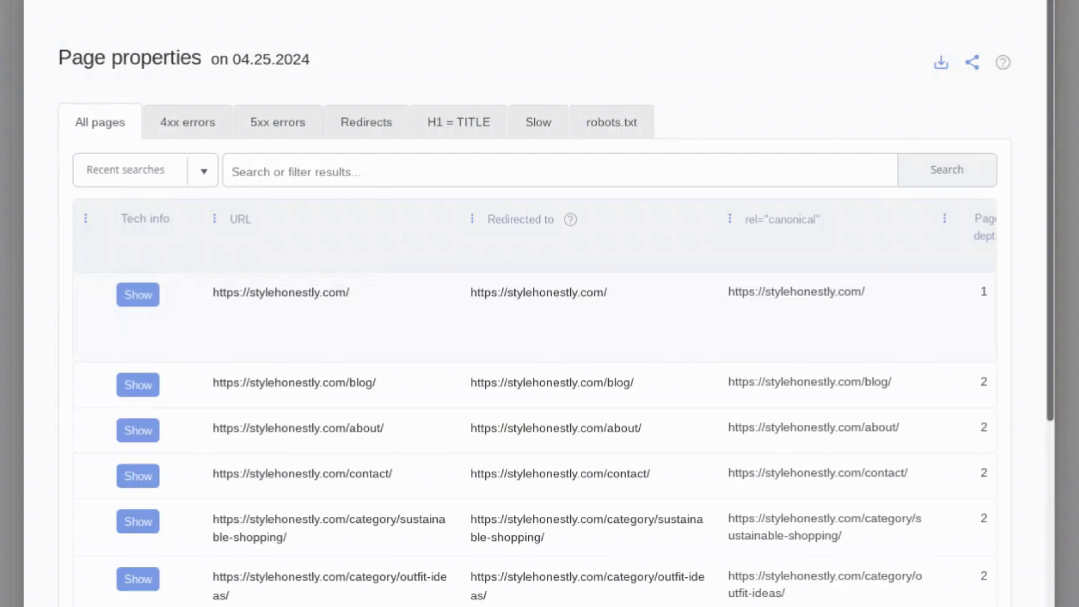
Step: Filter page properties by 4xx, 5xx, redirects, H1 = TITLE, slow pages and robots.txt
scroll(539, 304, down, 2)
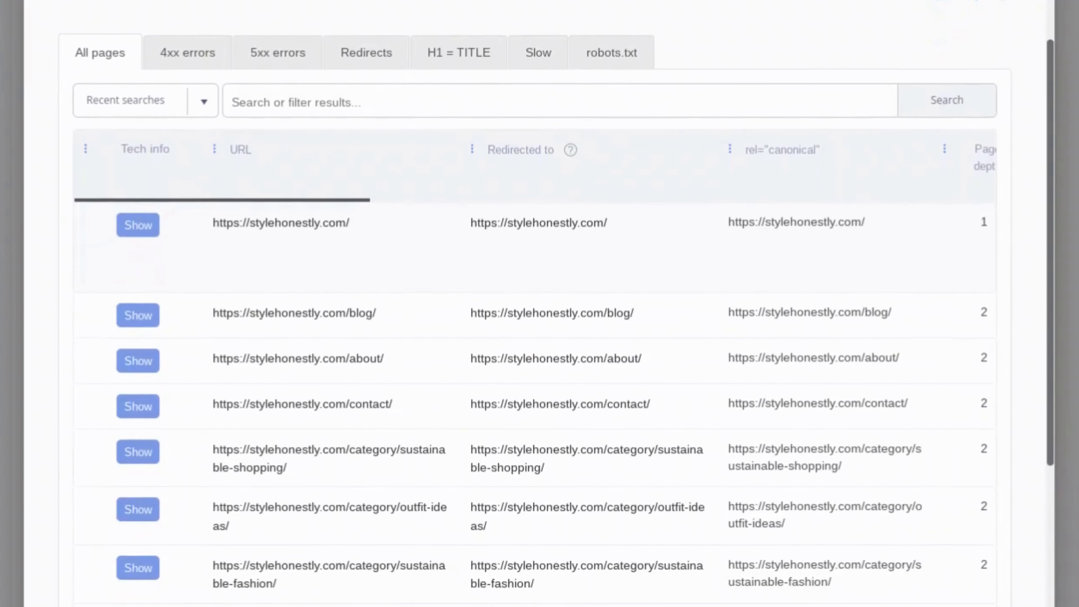
scroll(540, 303, down, 3)
scroll(214, 170, up, 5)
click(213, 121)
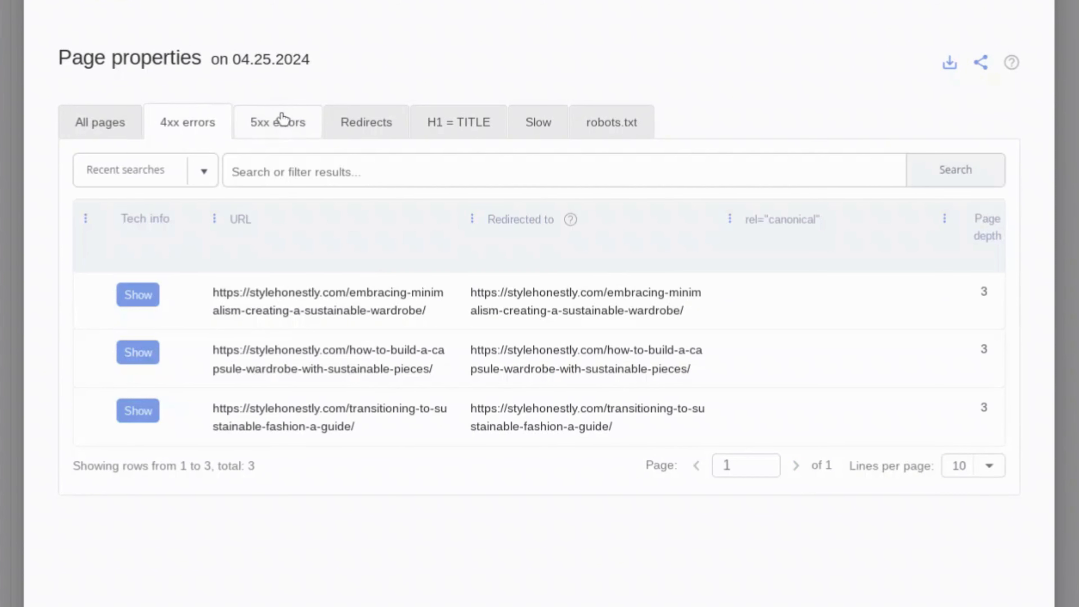
click(282, 121)
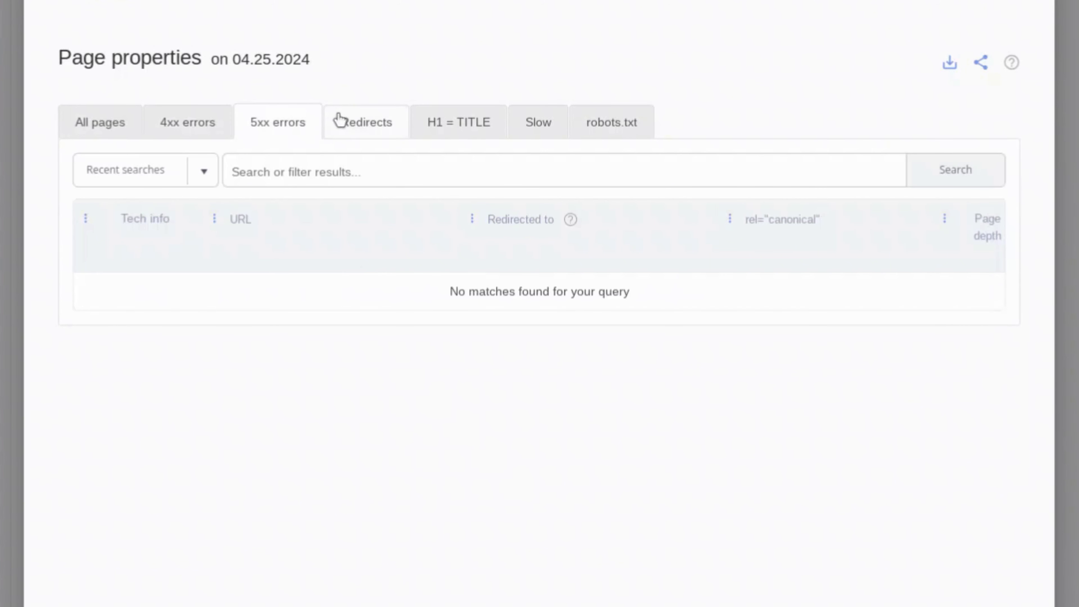
click(355, 122)
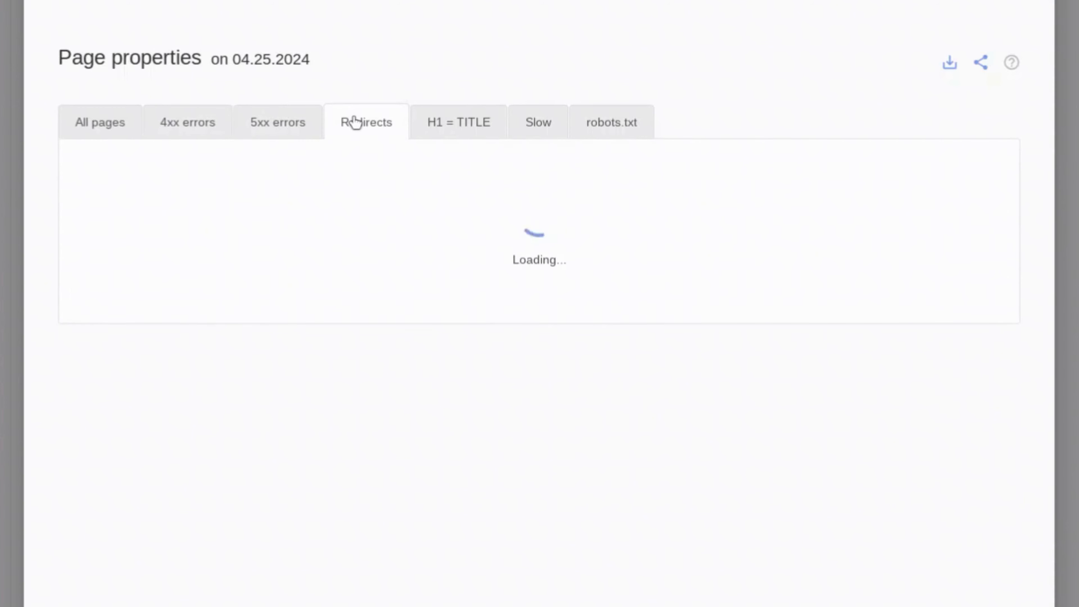
click(434, 122)
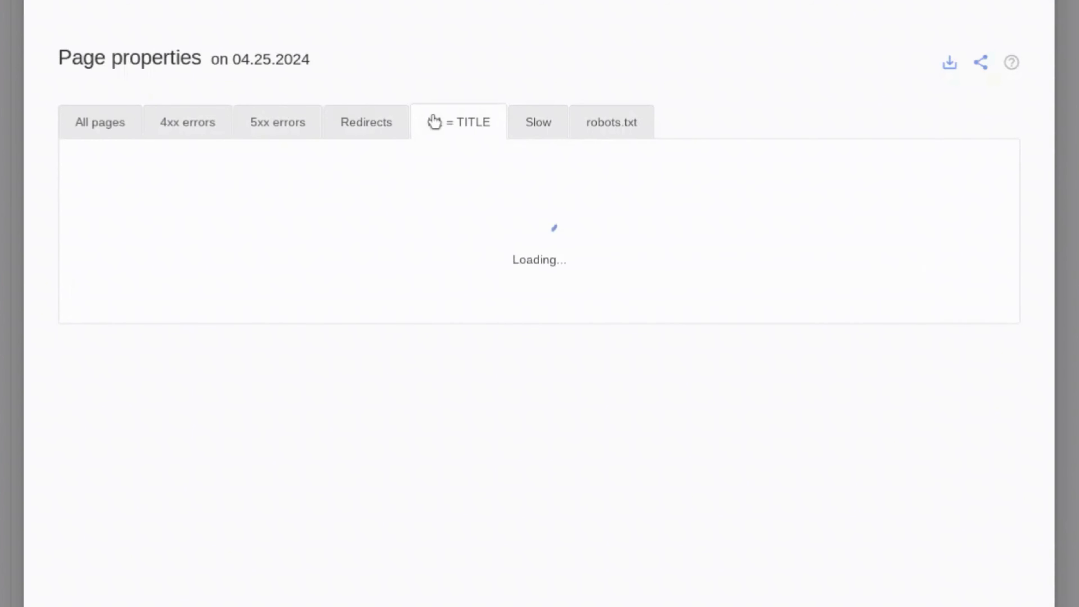
click(528, 124)
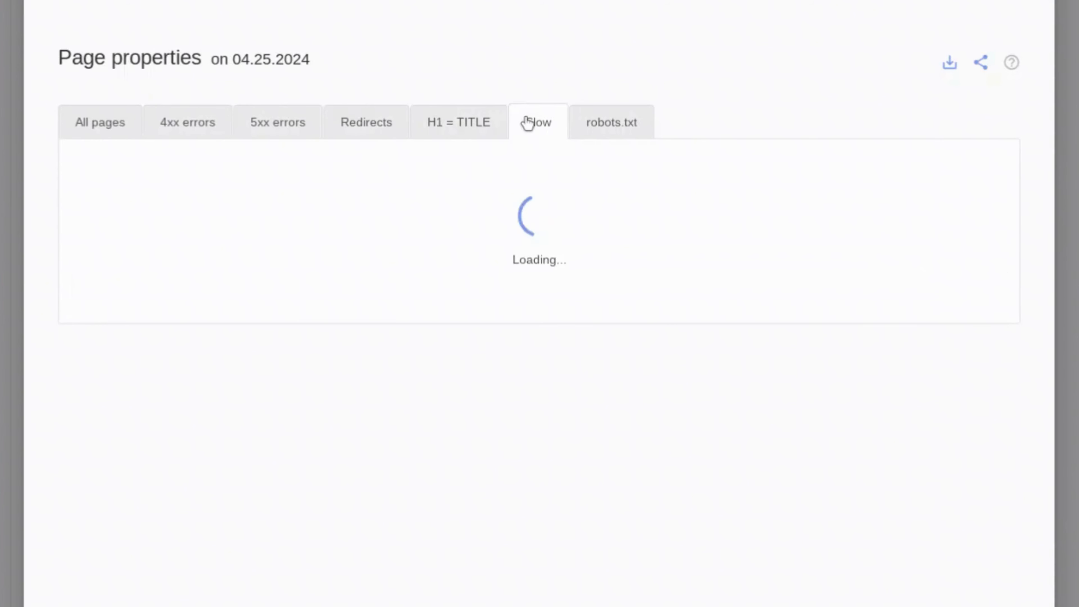
click(601, 135)
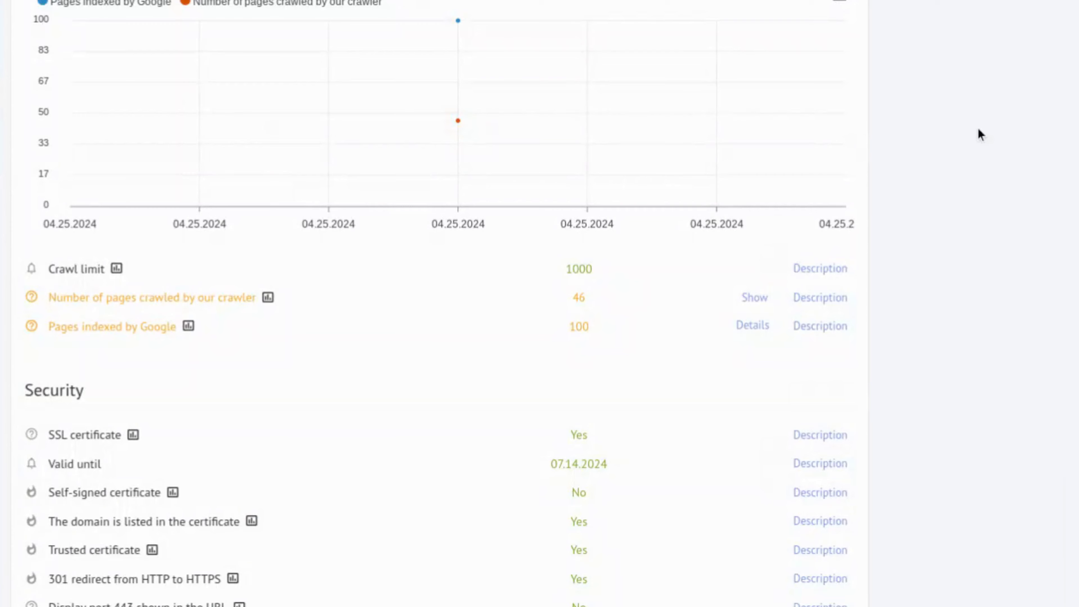
Step: Scroll from the security checks down to 12 unavailable sitemap.xml pages and 15 HTML errors
scroll(980, 135, down, 3)
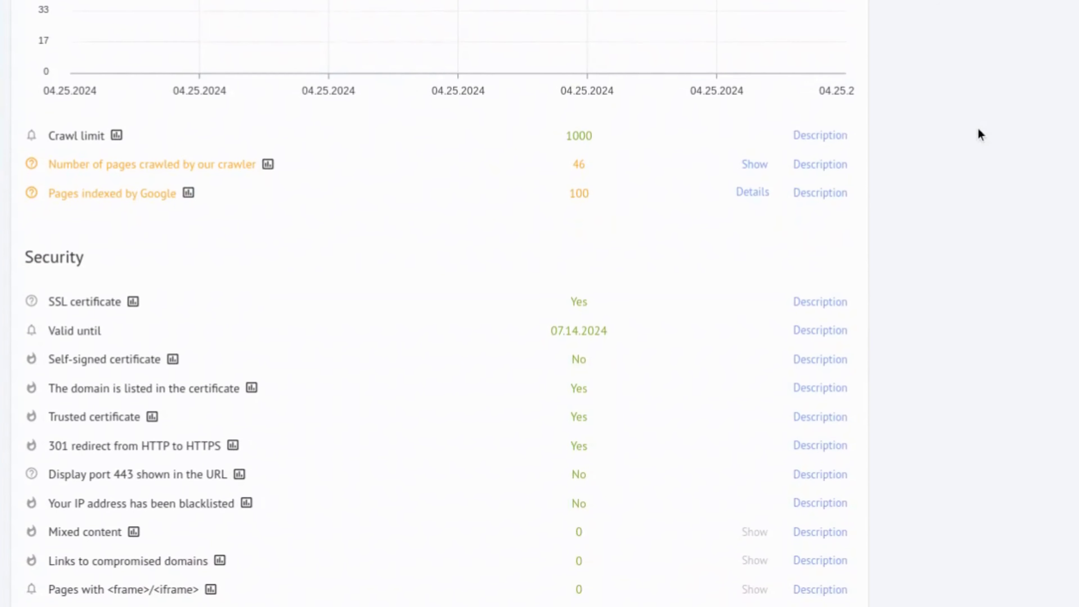
scroll(981, 135, down, 3)
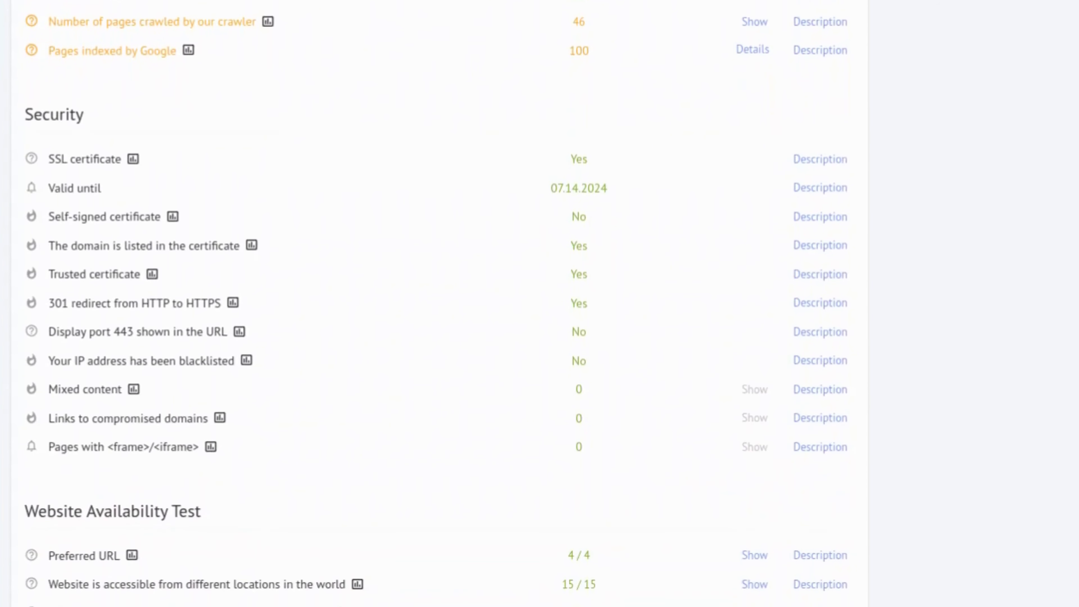
scroll(506, 298, down, 1)
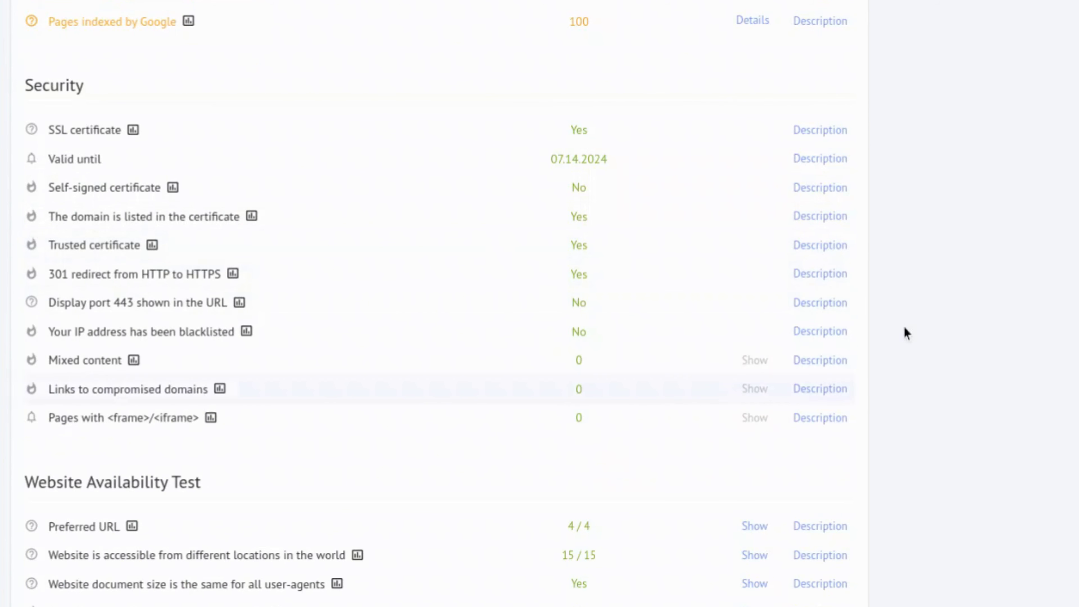
scroll(988, 296, down, 4)
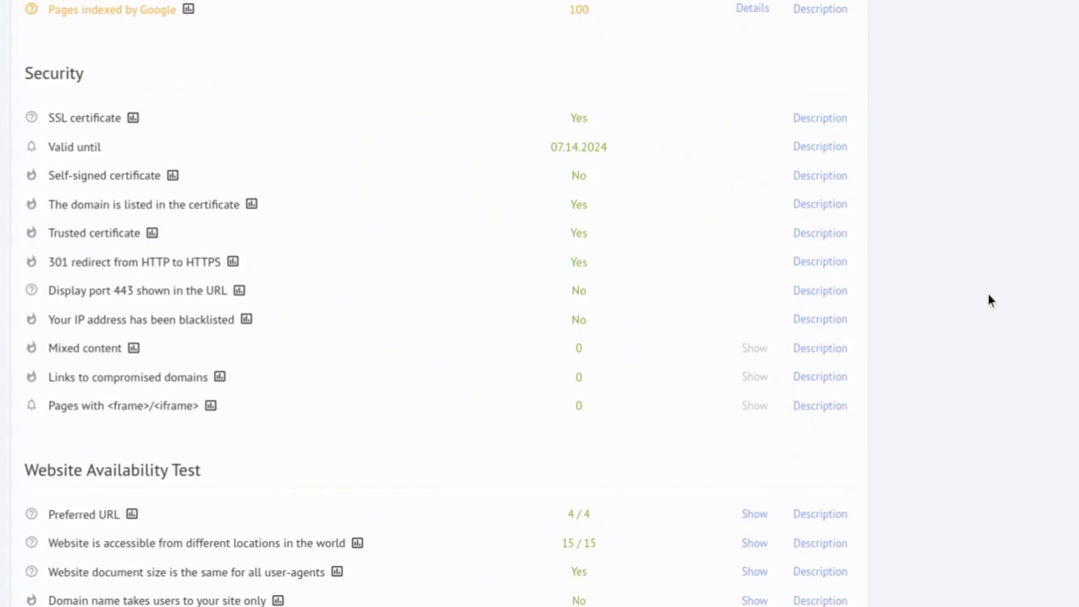
scroll(988, 296, down, 3)
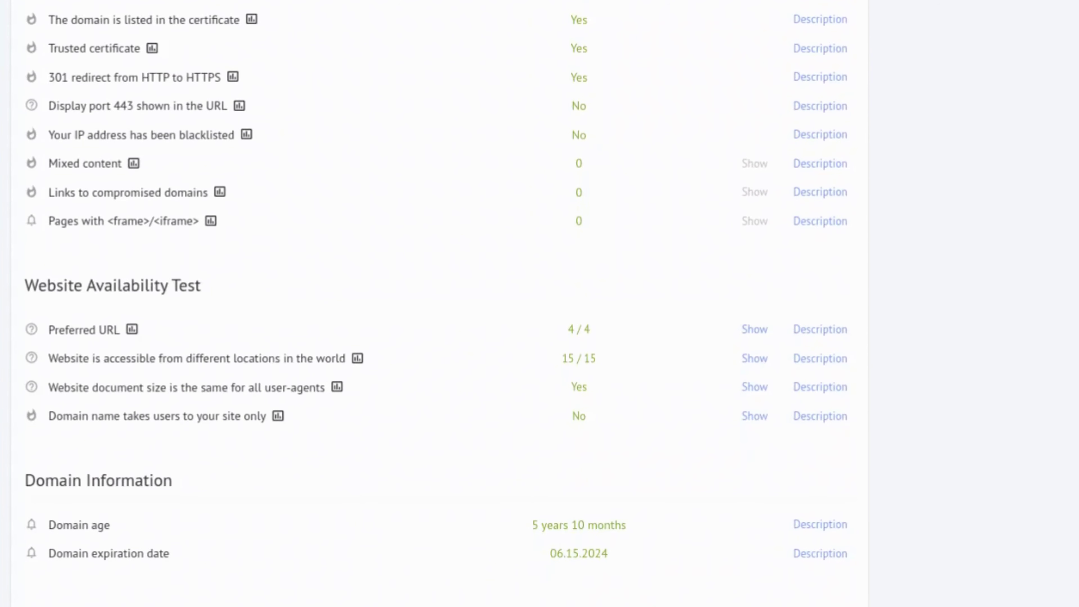
scroll(988, 295, down, 2)
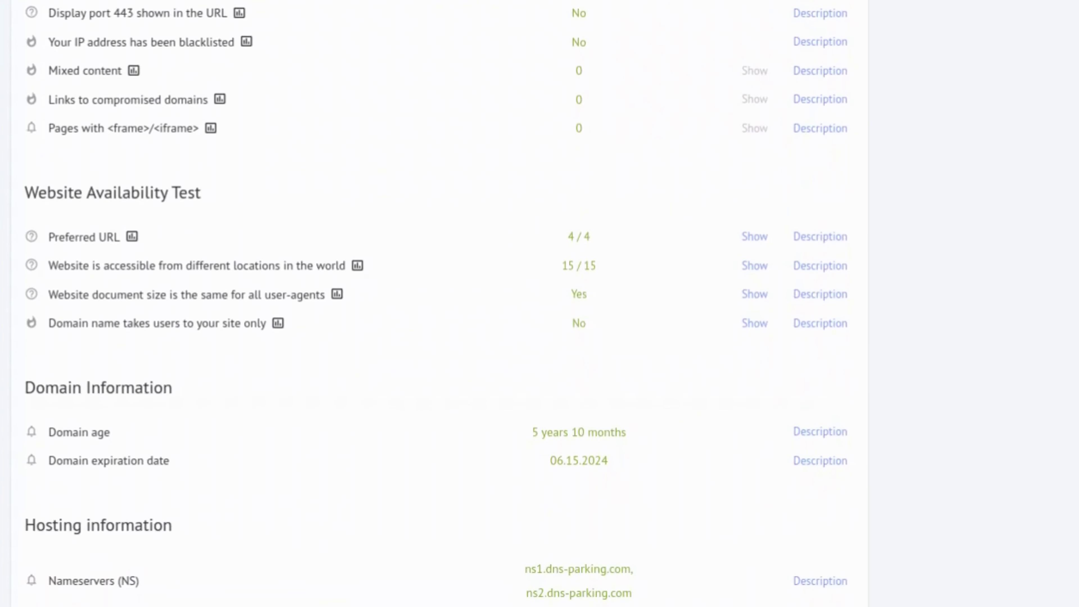
scroll(988, 295, down, 1)
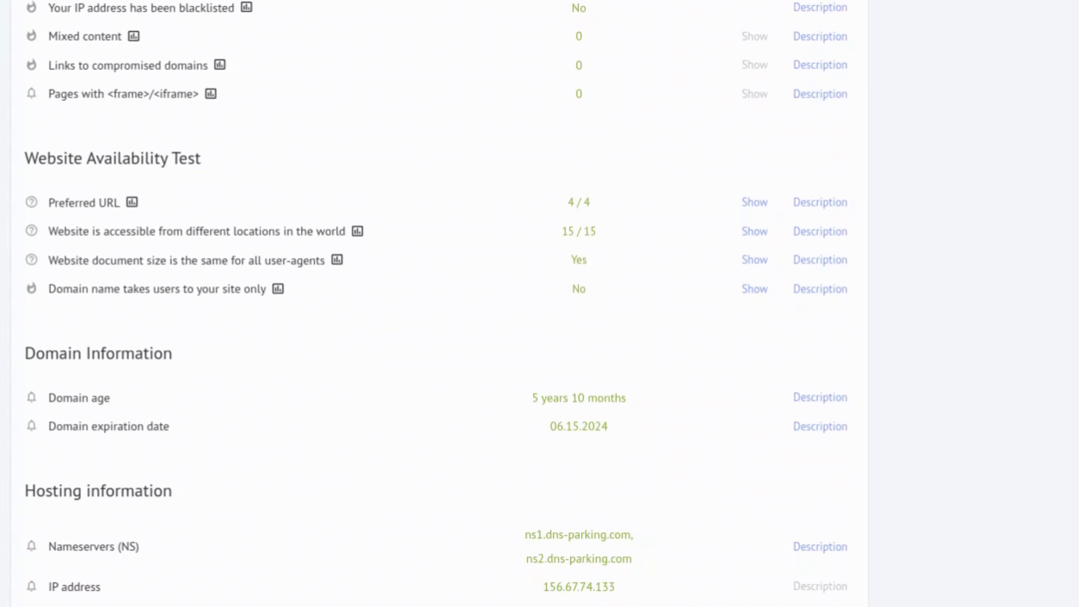
scroll(436, 304, down, 3)
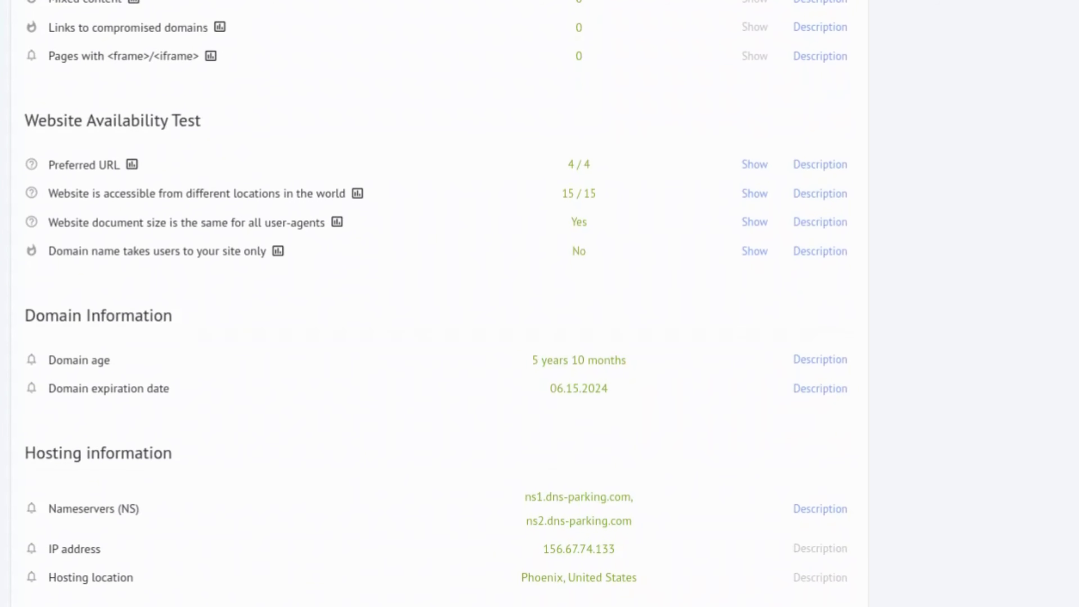
scroll(436, 304, down, 5)
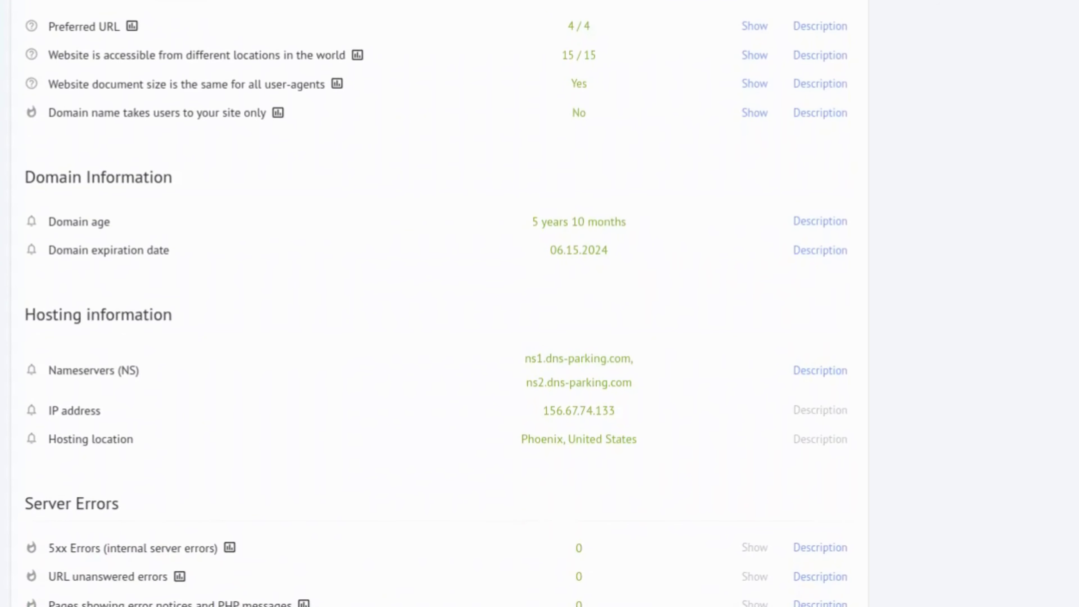
scroll(435, 303, down, 8)
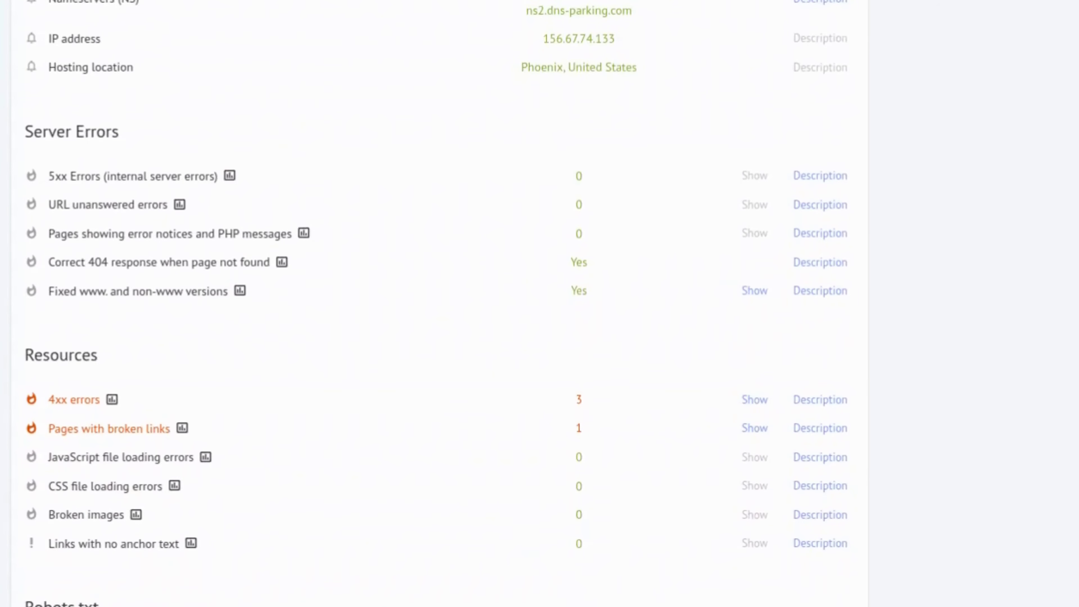
scroll(436, 303, down, 2)
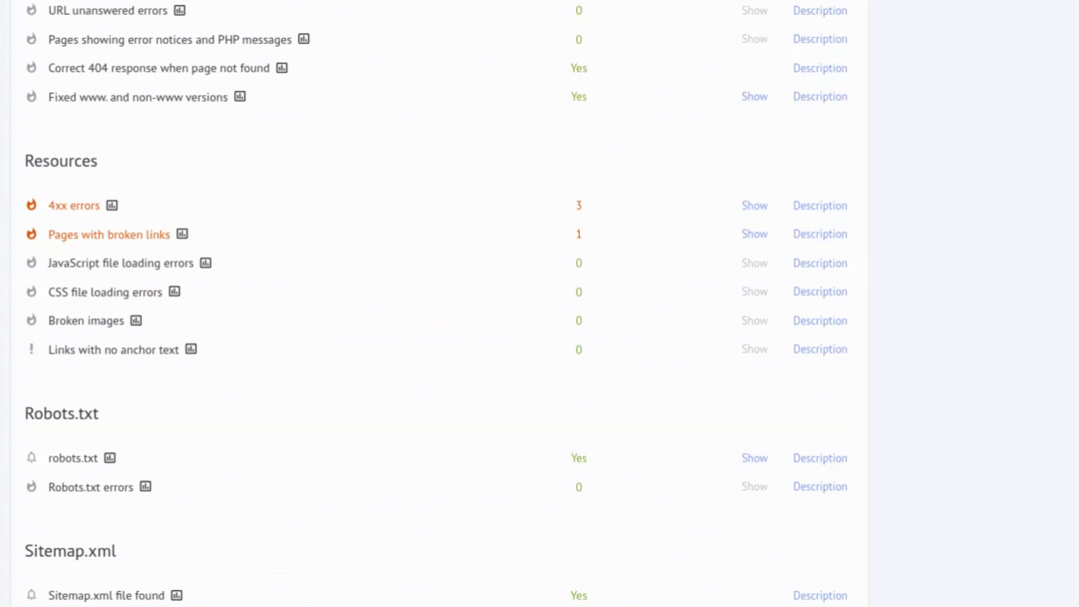
scroll(436, 304, down, 4)
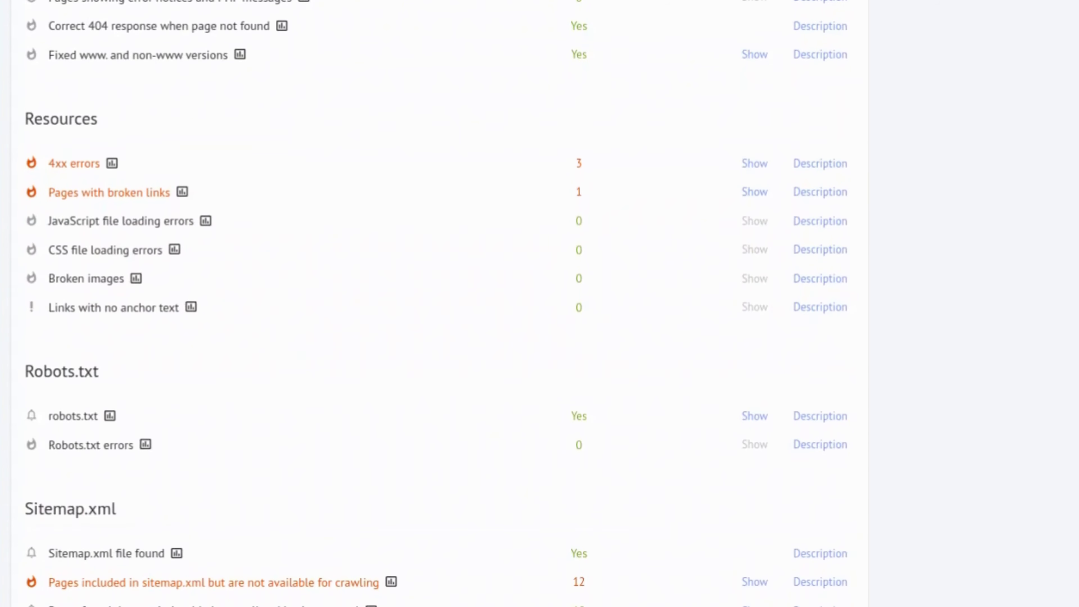
scroll(436, 304, down, 1)
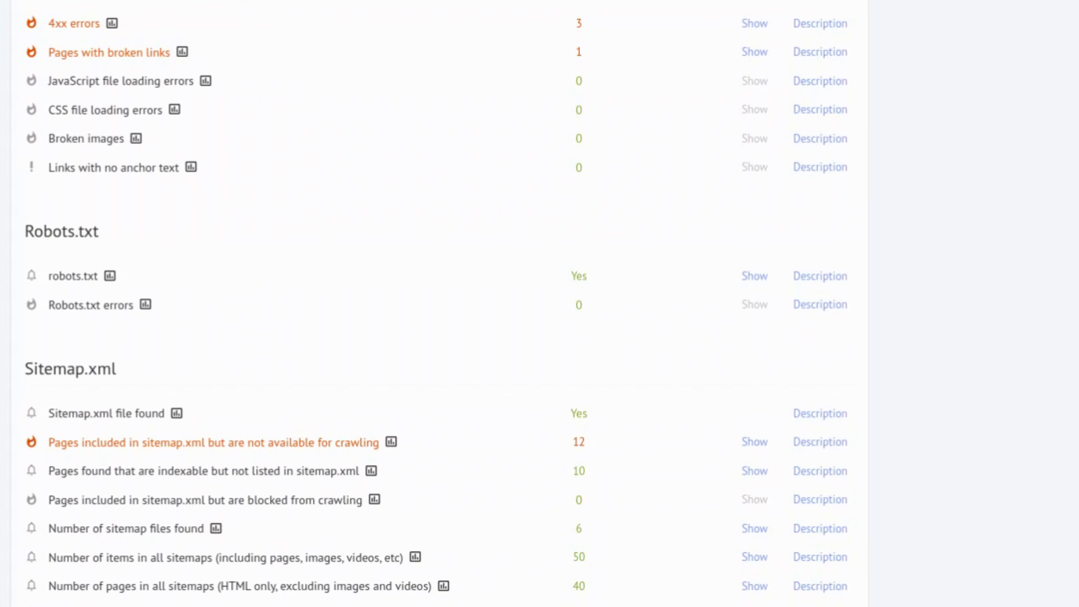
scroll(435, 303, down, 2)
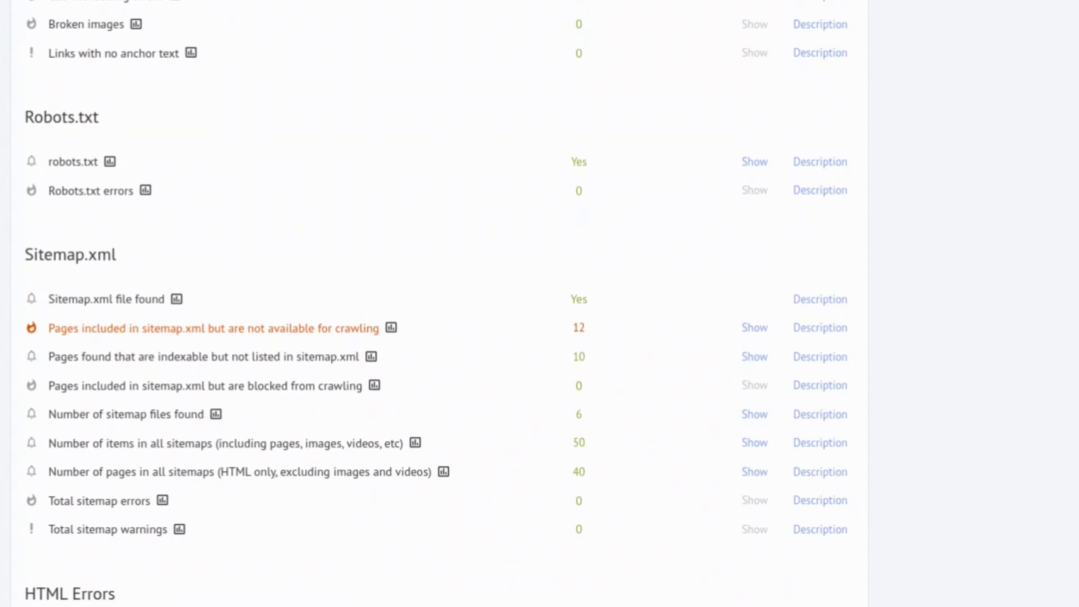
scroll(436, 303, down, 4)
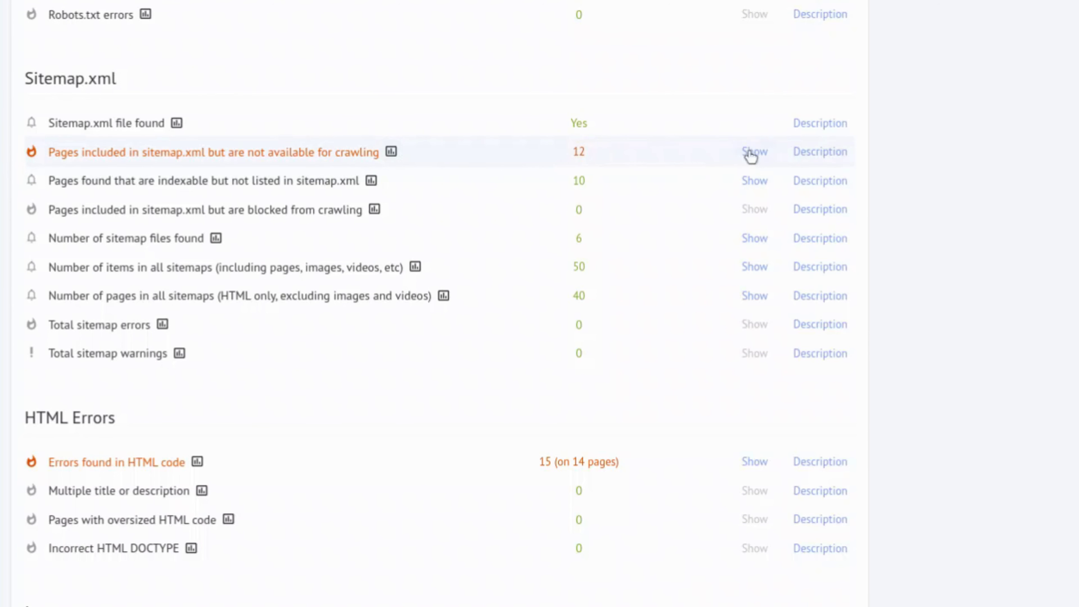
click(770, 154)
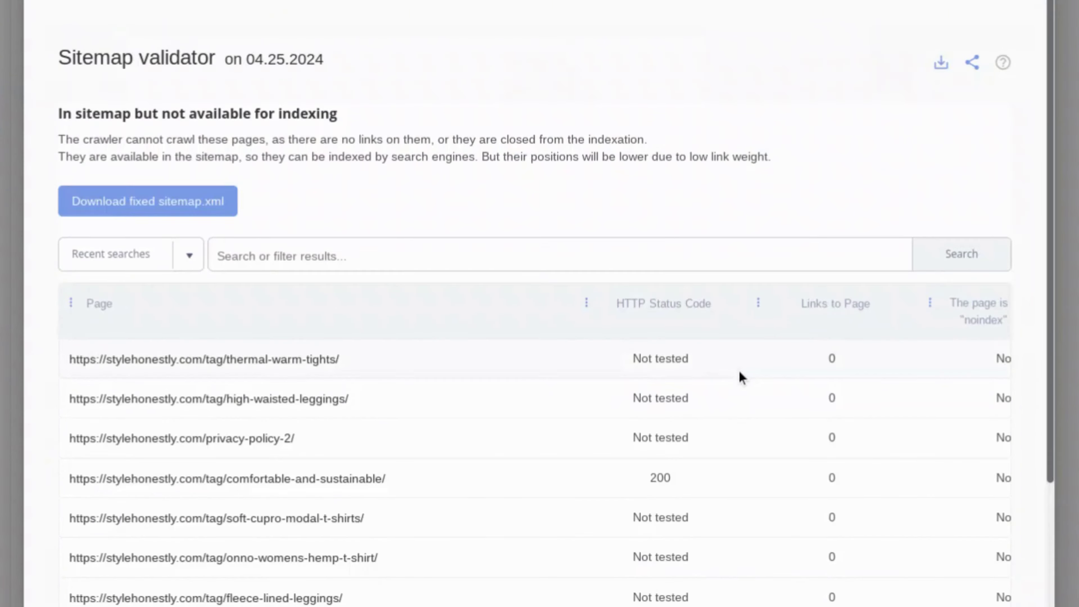
scroll(740, 376, down, 4)
scroll(741, 377, down, 2)
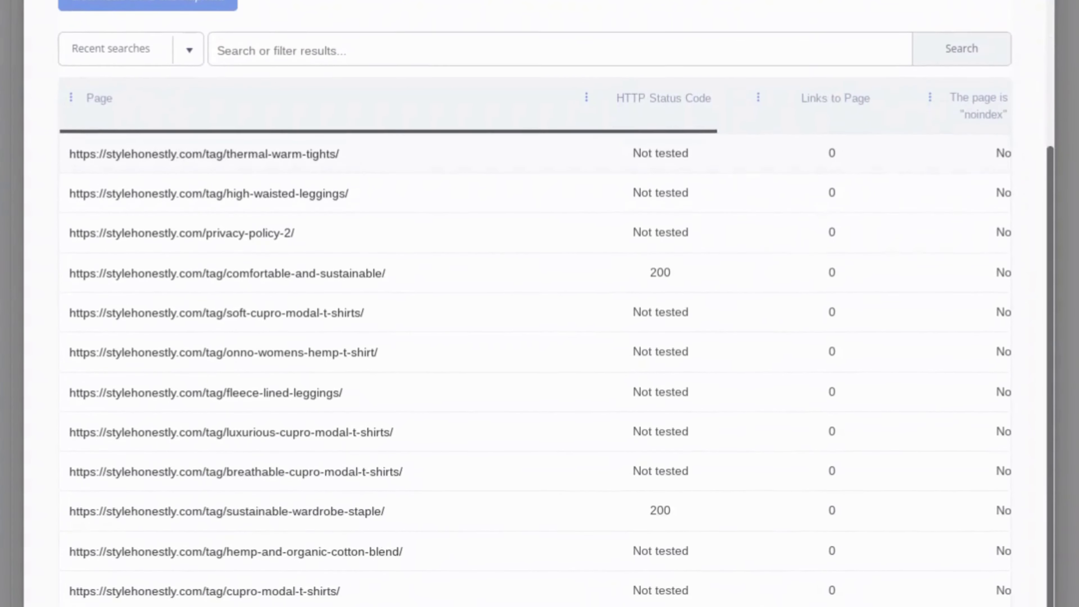
scroll(556, 304, up, 1)
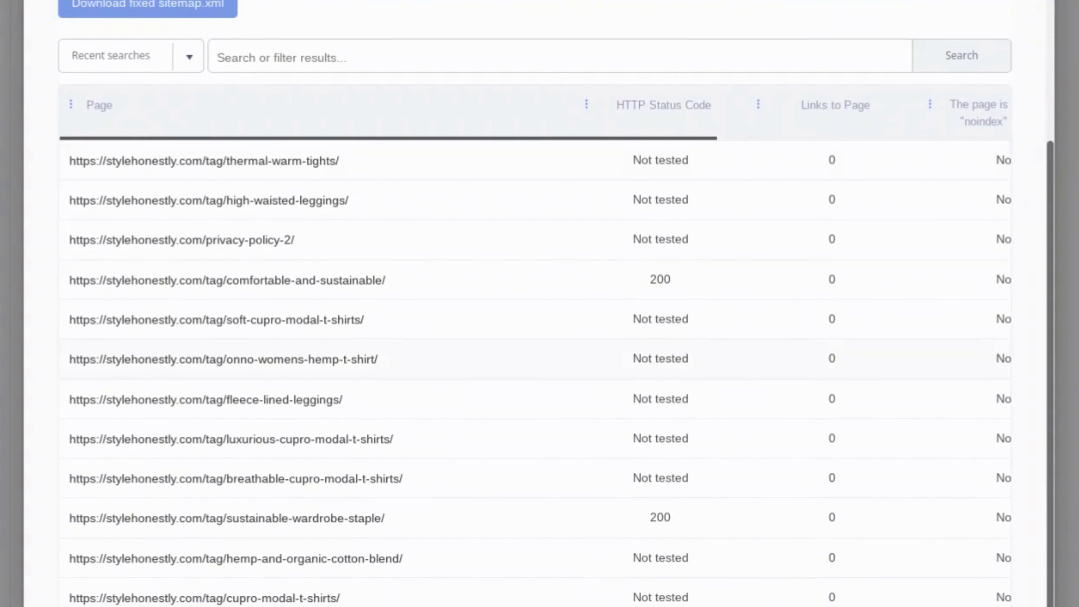
key(Escape)
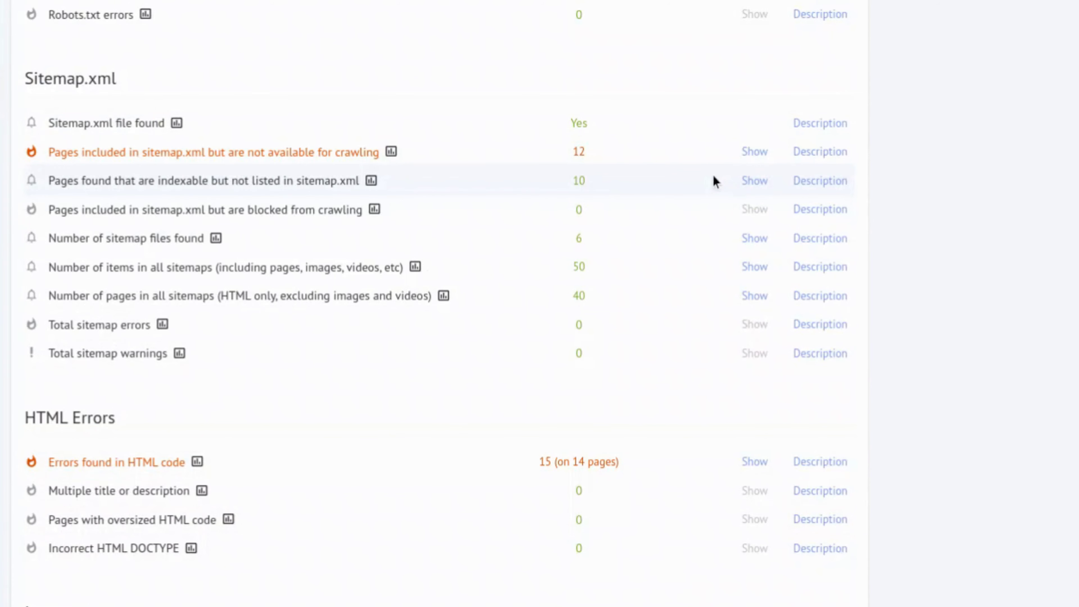
Step: Scroll past images and PageSpeed scores (84 mobile, 95 desktop) to the Redirects section
scroll(715, 181, down, 2)
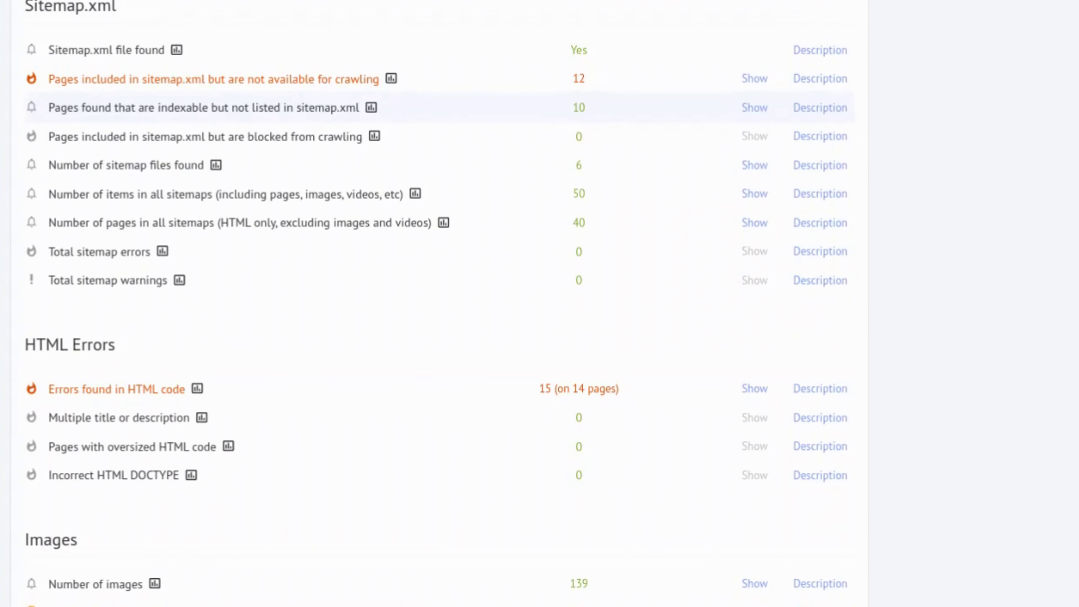
scroll(437, 304, down, 1)
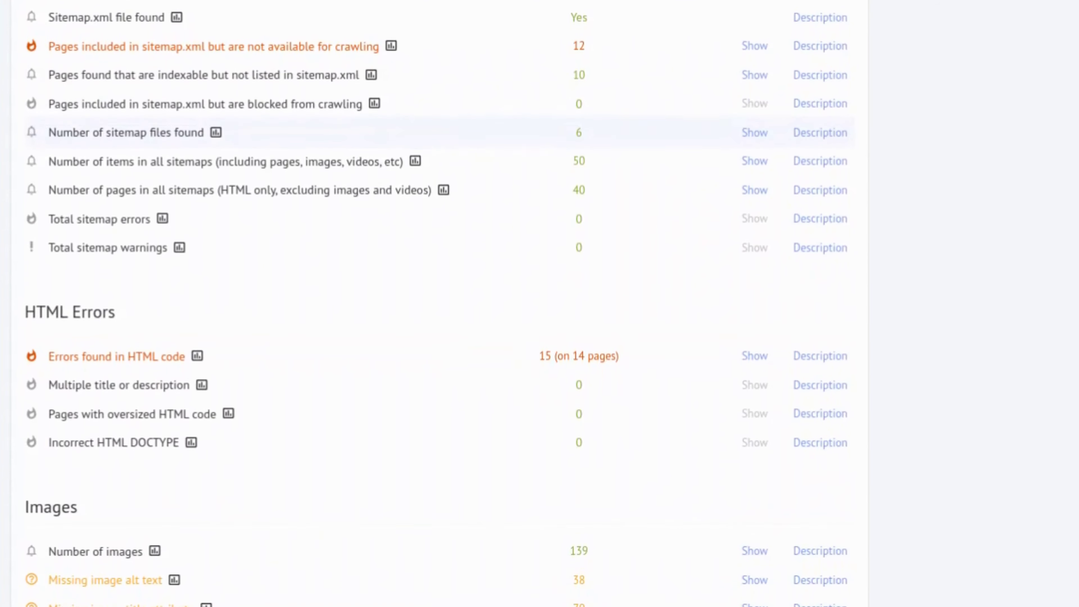
scroll(436, 304, down, 1)
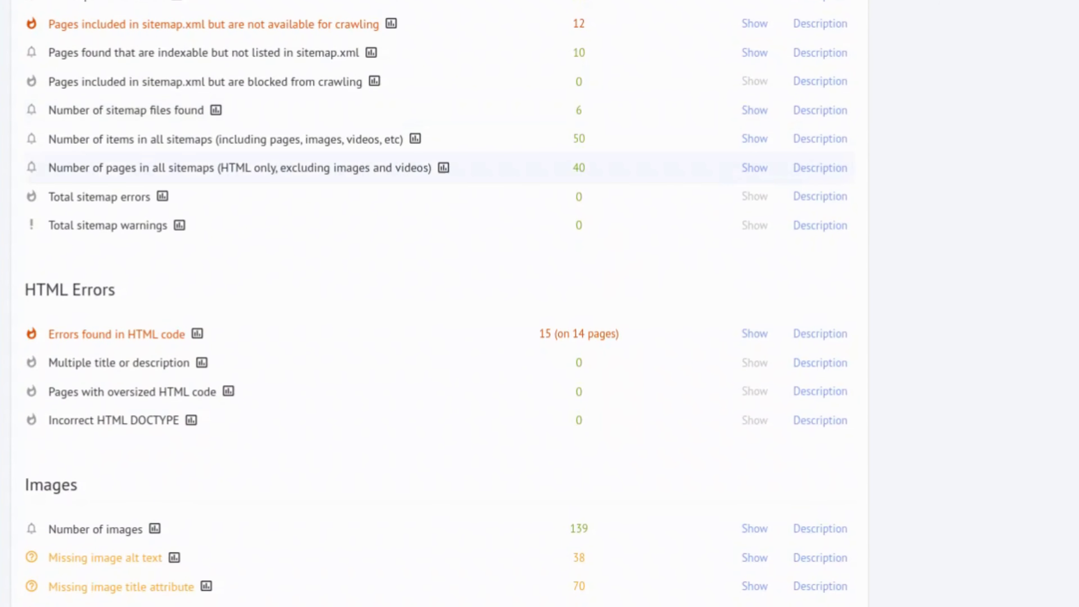
scroll(681, 187, down, 4)
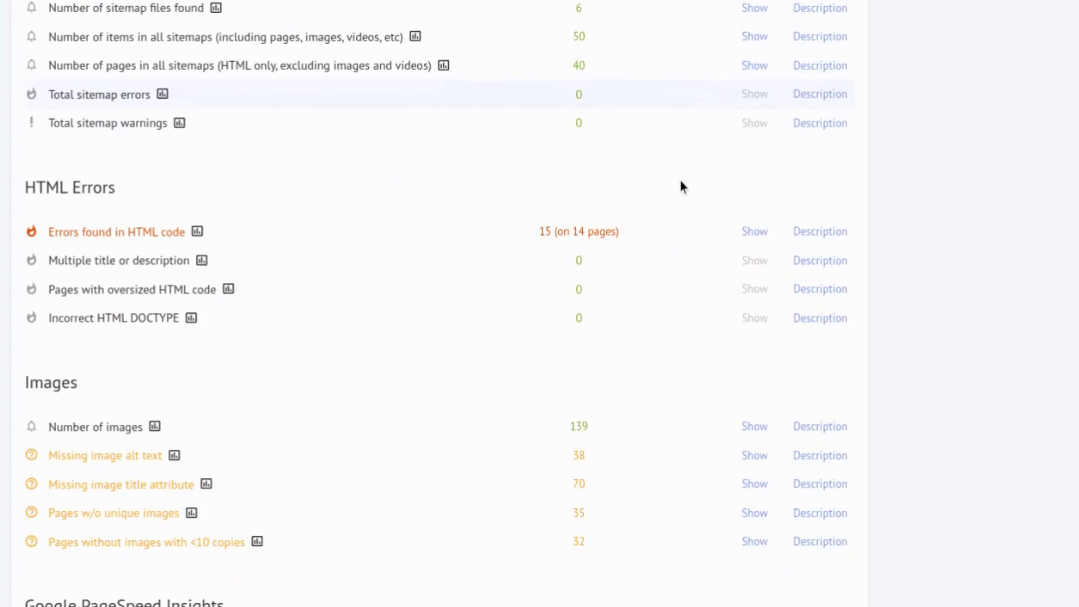
scroll(437, 303, down, 4)
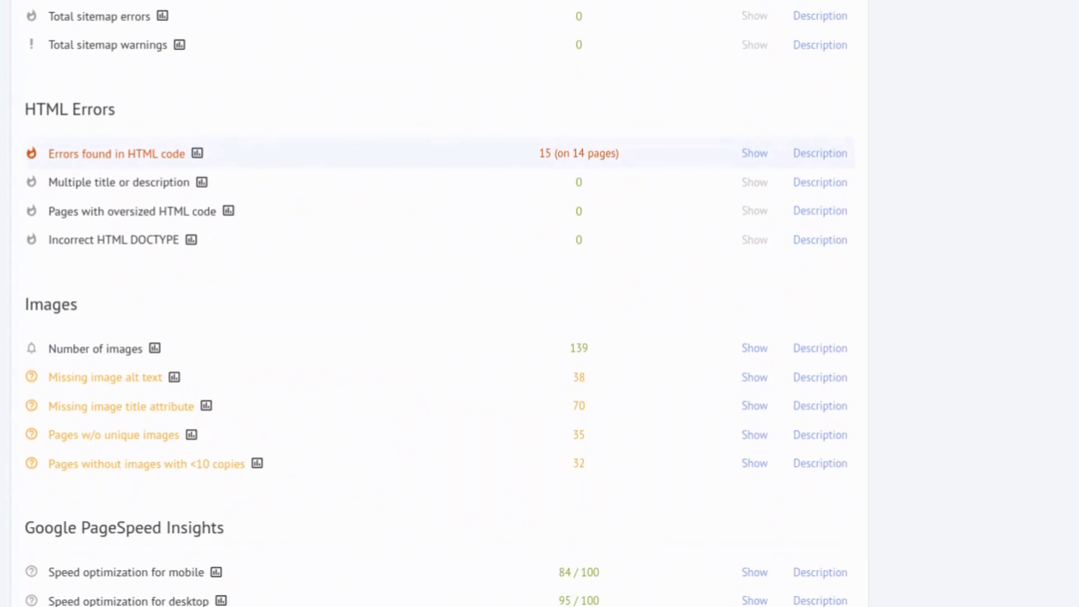
scroll(437, 304, down, 6)
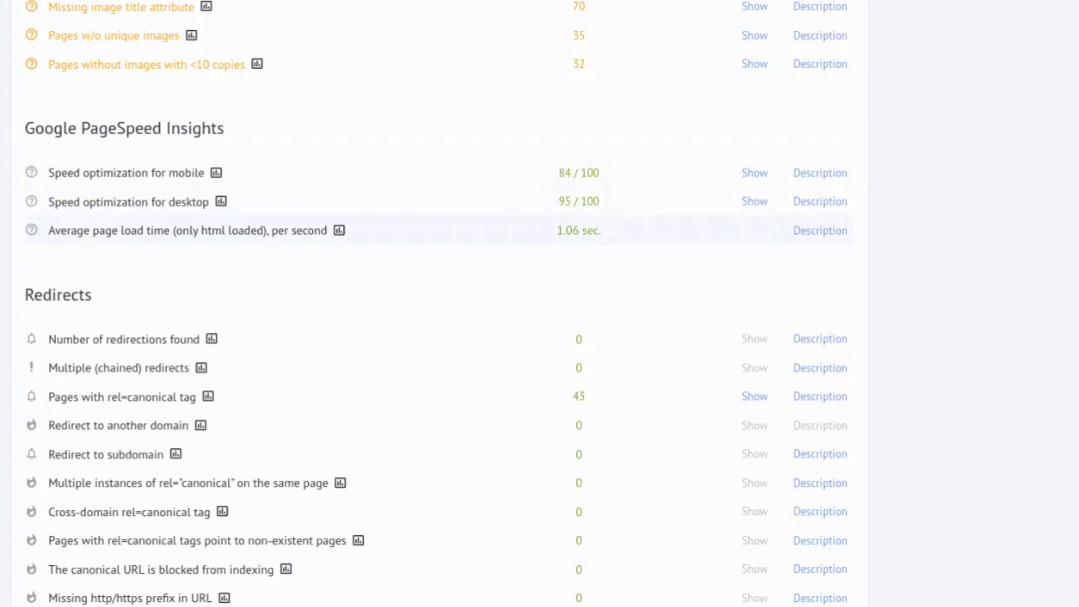
scroll(436, 303, down, 4)
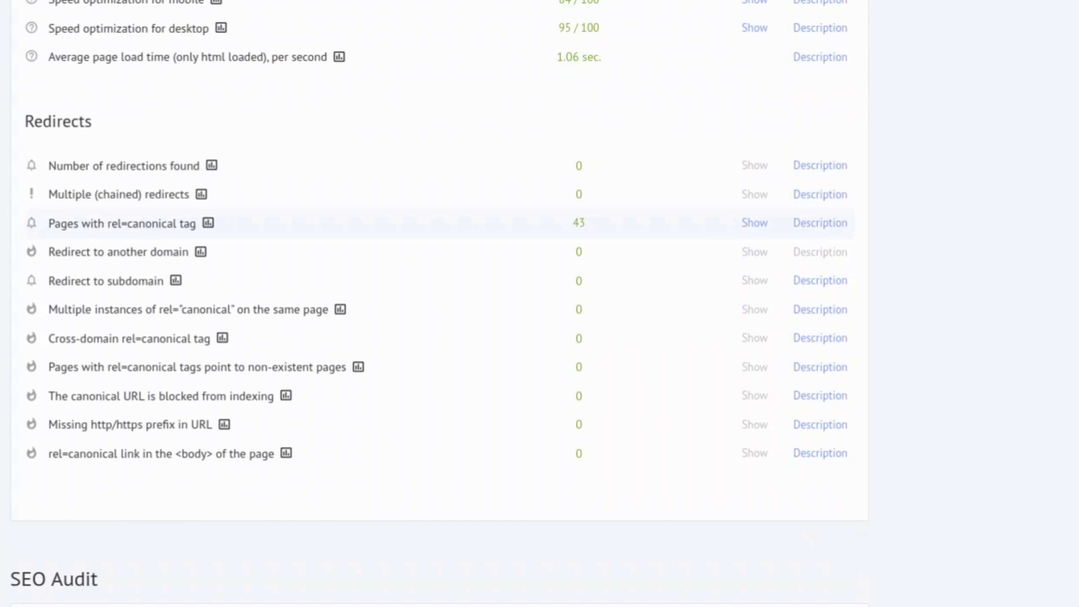
scroll(631, 272, down, 9)
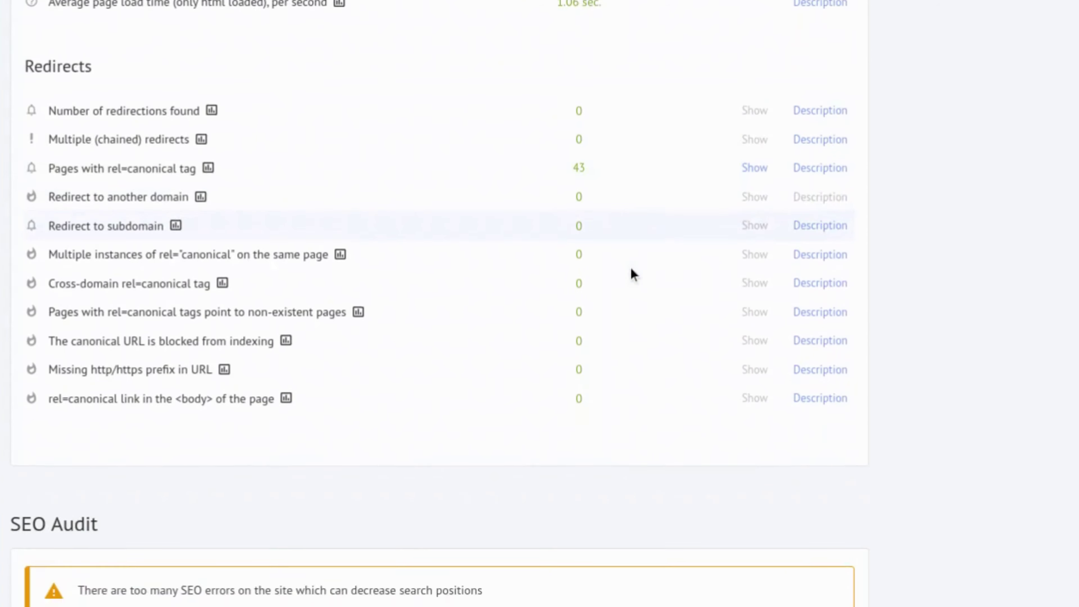
Step: Scroll from the 74 critical errors through indexability to content issues and keyword stuffing
scroll(437, 304, down, 2)
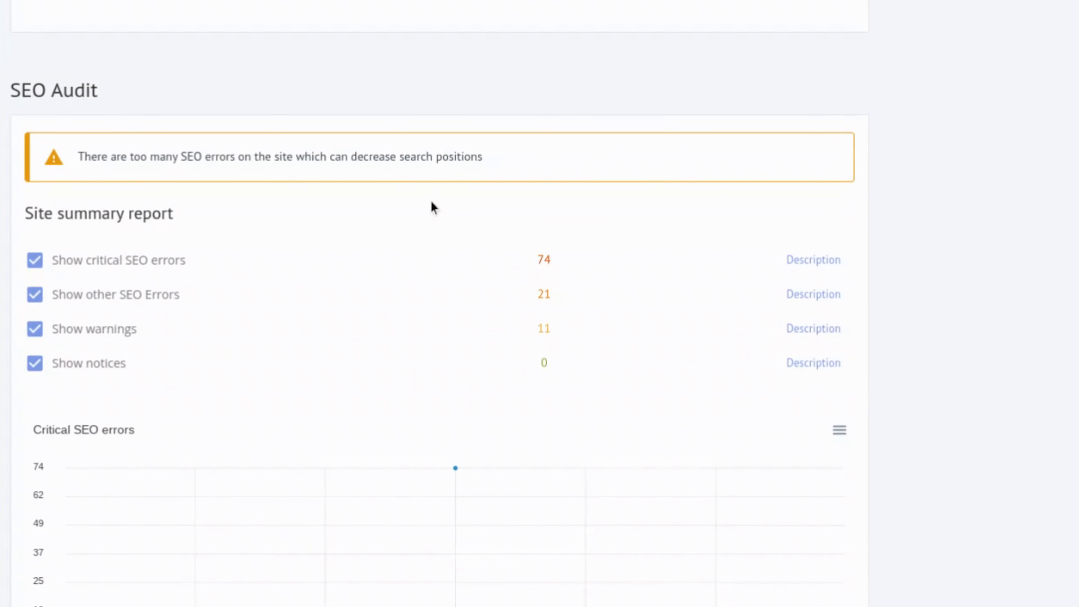
scroll(895, 243, down, 4)
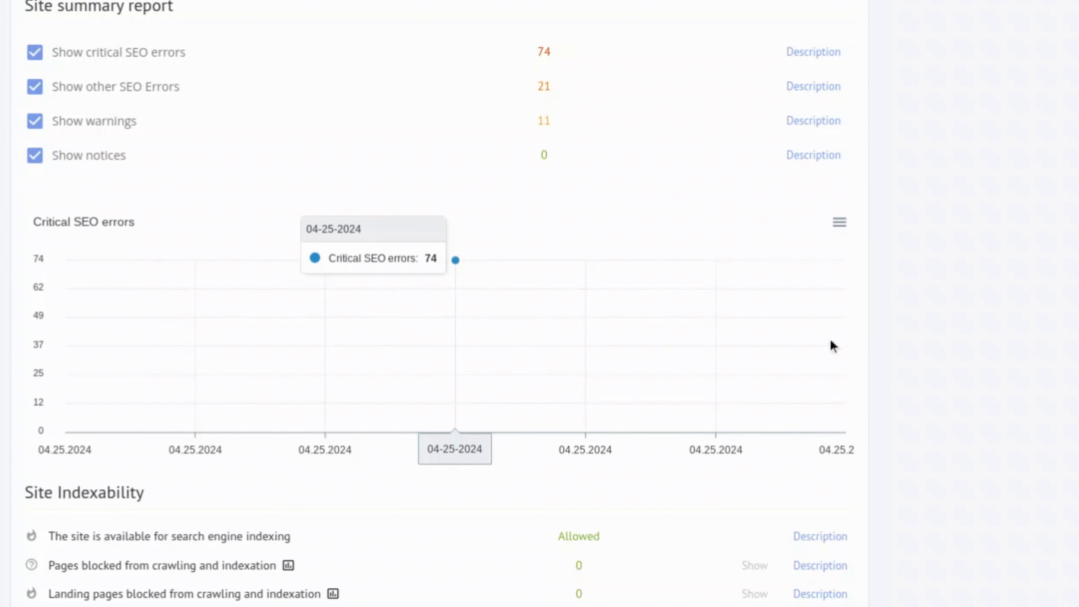
scroll(874, 366, down, 3)
scroll(874, 366, up, 1)
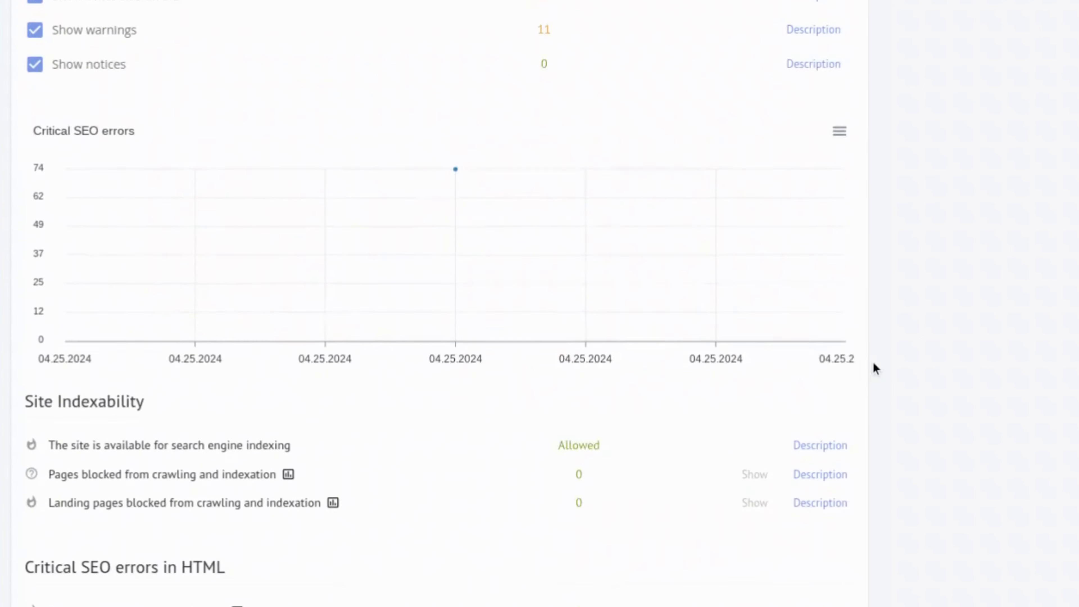
scroll(874, 366, up, 2)
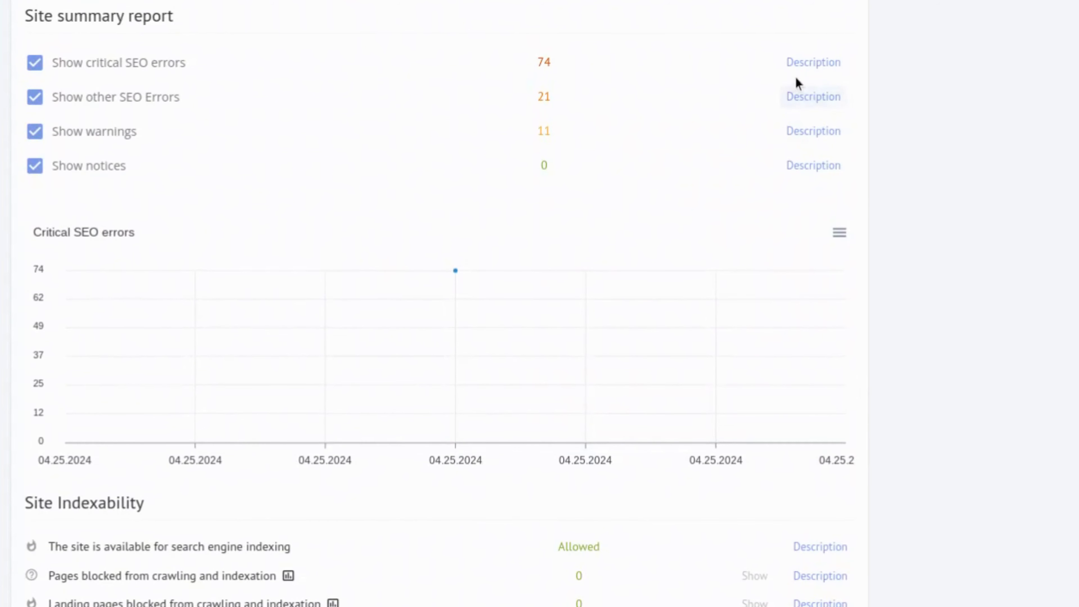
scroll(921, 276, down, 9)
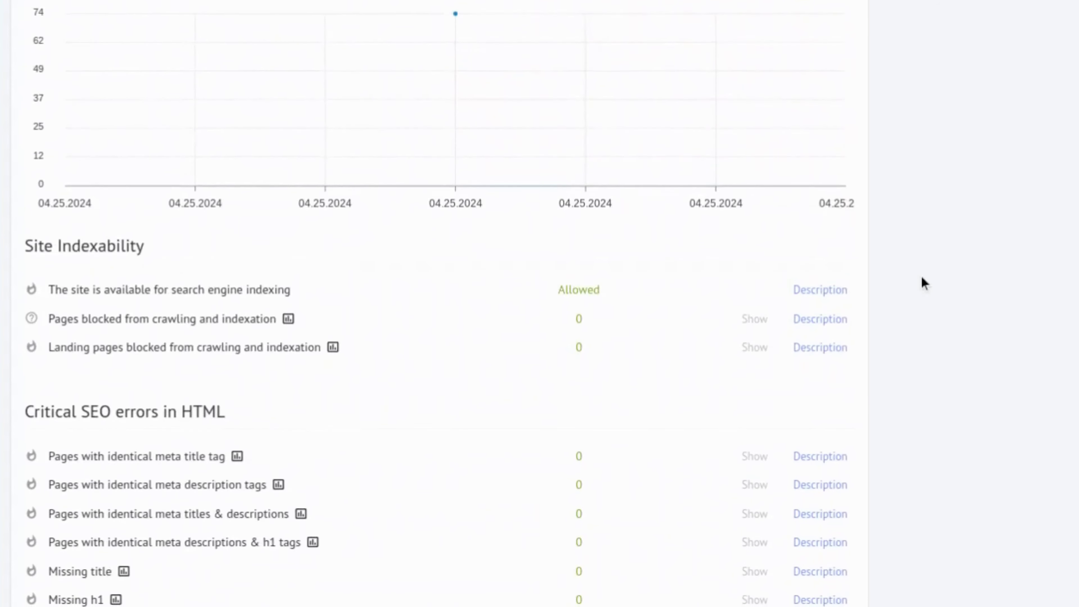
scroll(922, 277, down, 3)
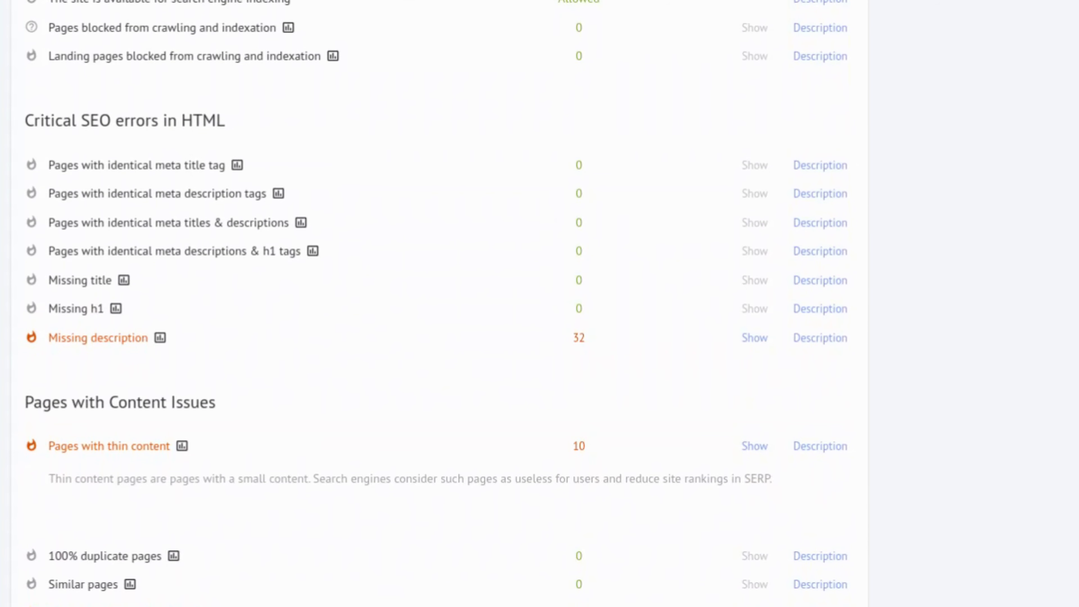
scroll(436, 303, down, 3)
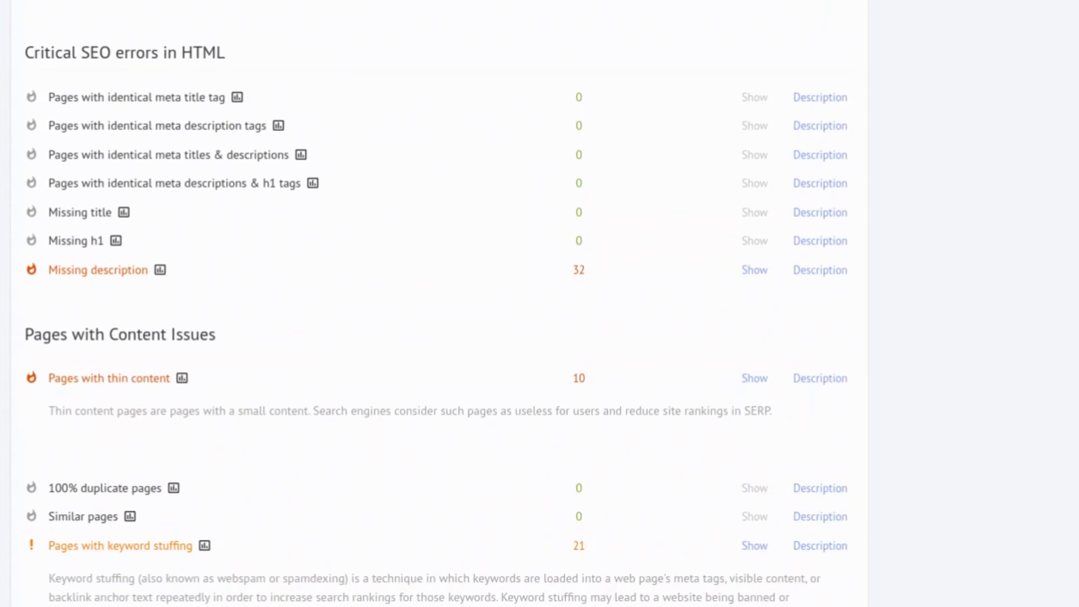
scroll(436, 303, down, 2)
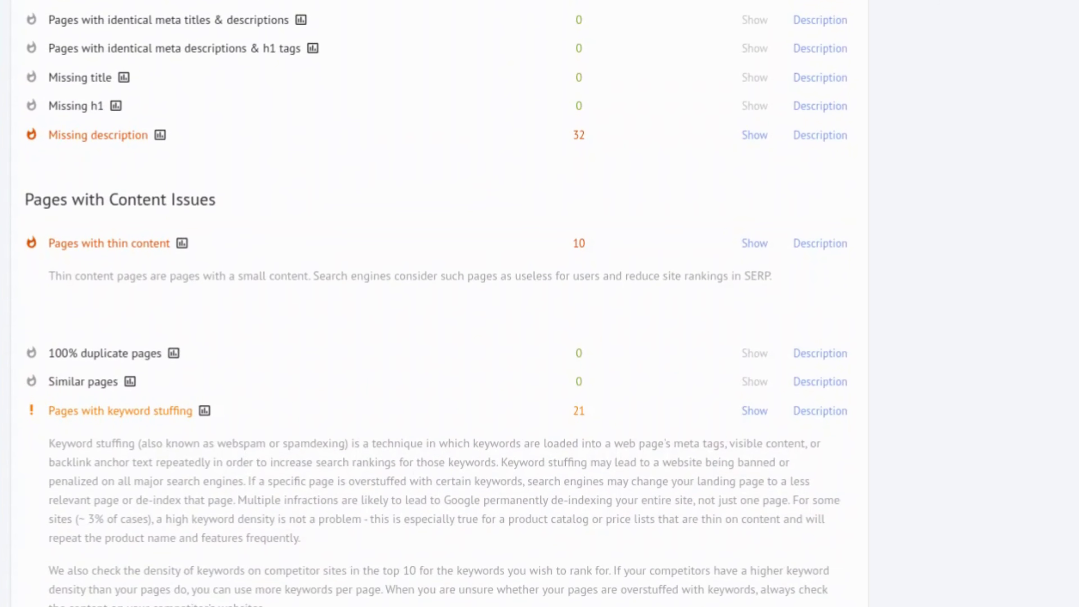
scroll(436, 304, down, 2)
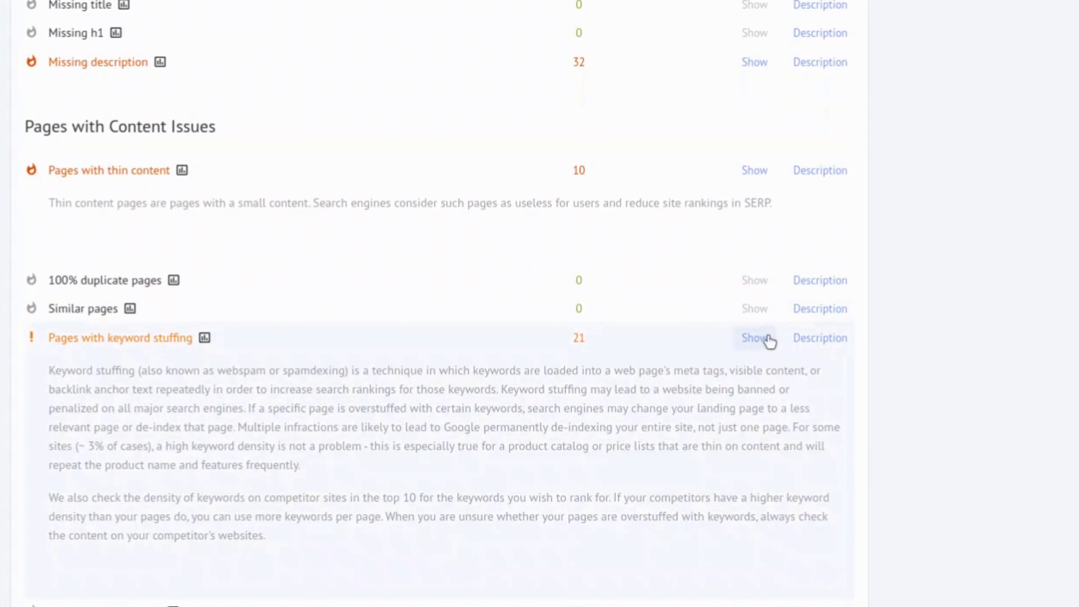
click(764, 340)
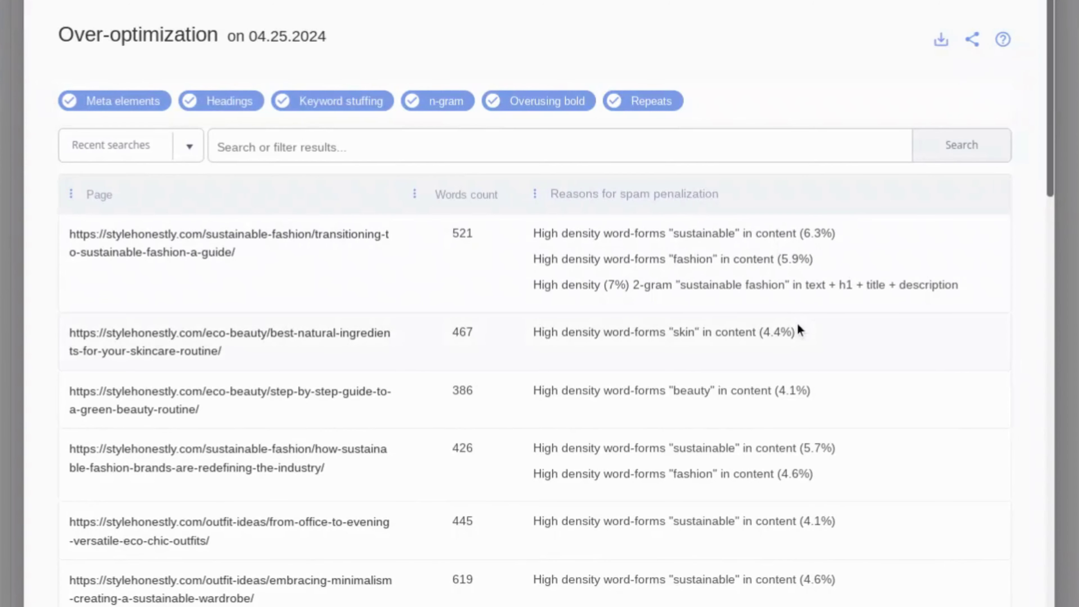
scroll(797, 328, down, 3)
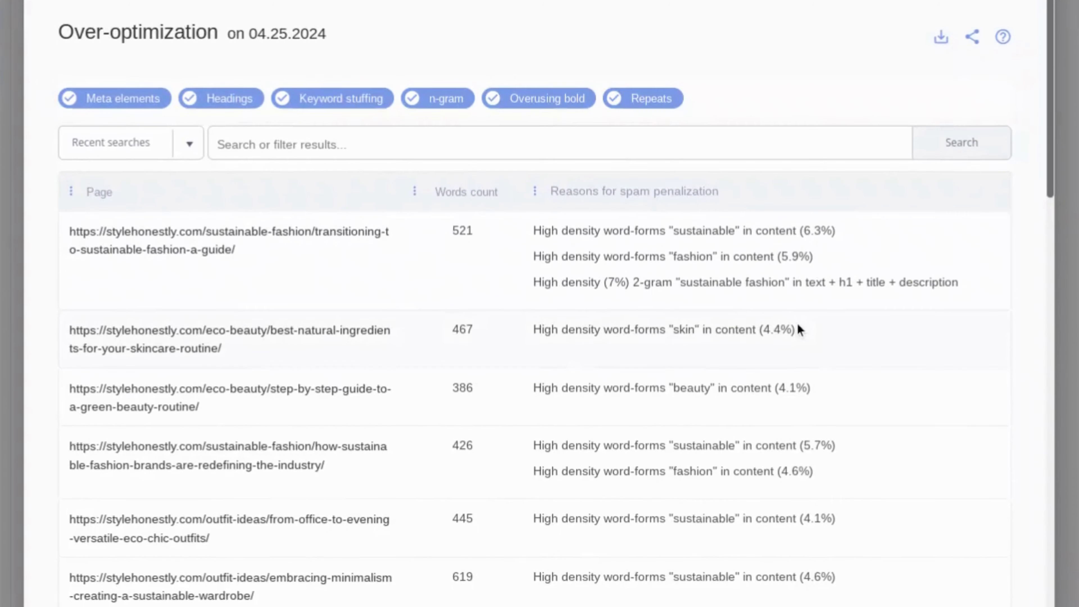
scroll(798, 328, down, 3)
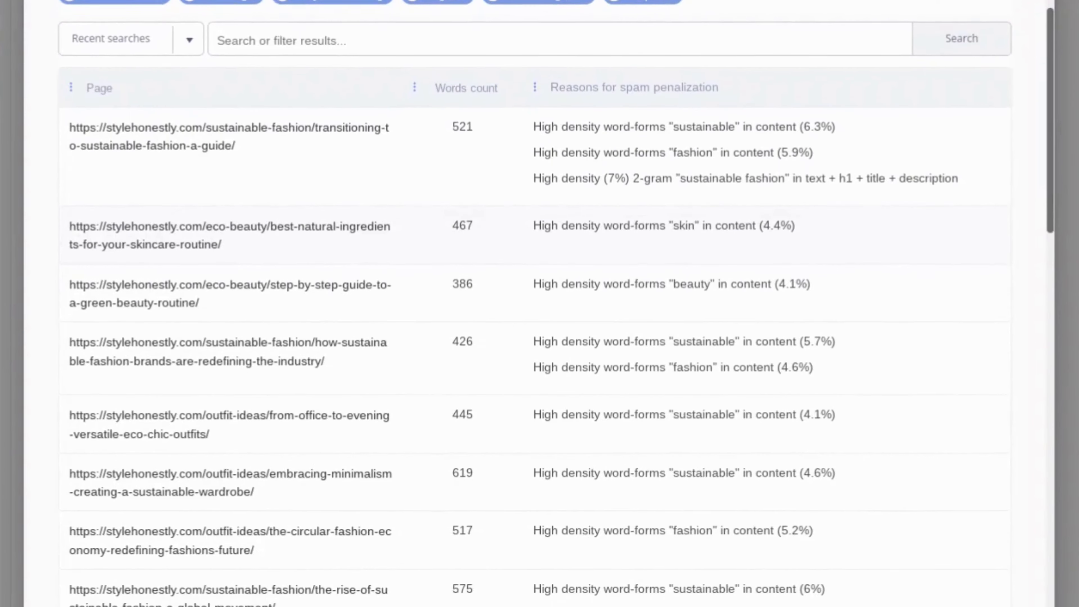
scroll(797, 328, down, 6)
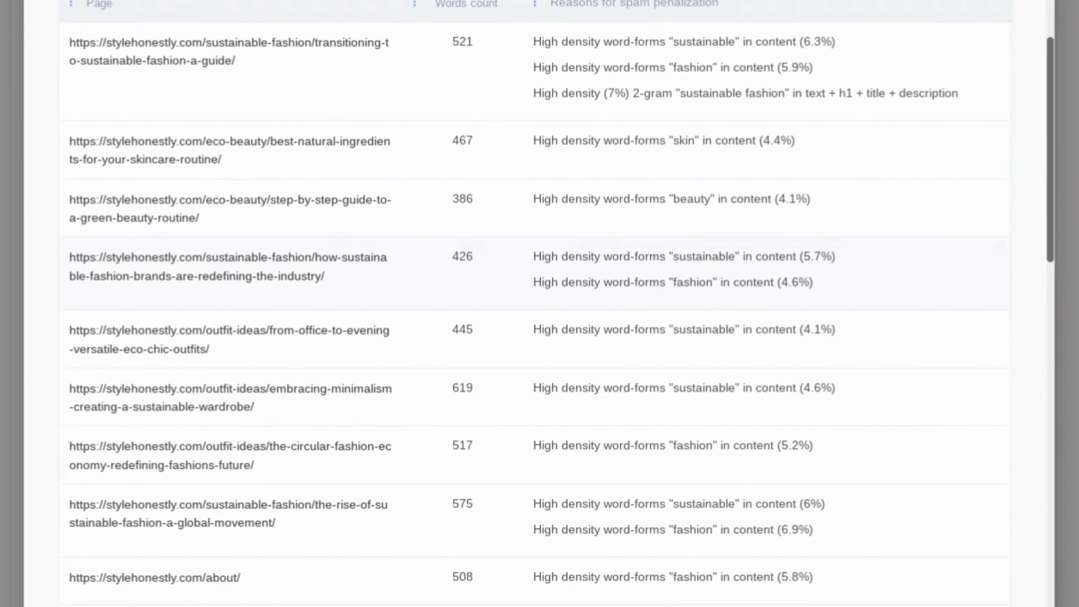
scroll(798, 327, down, 2)
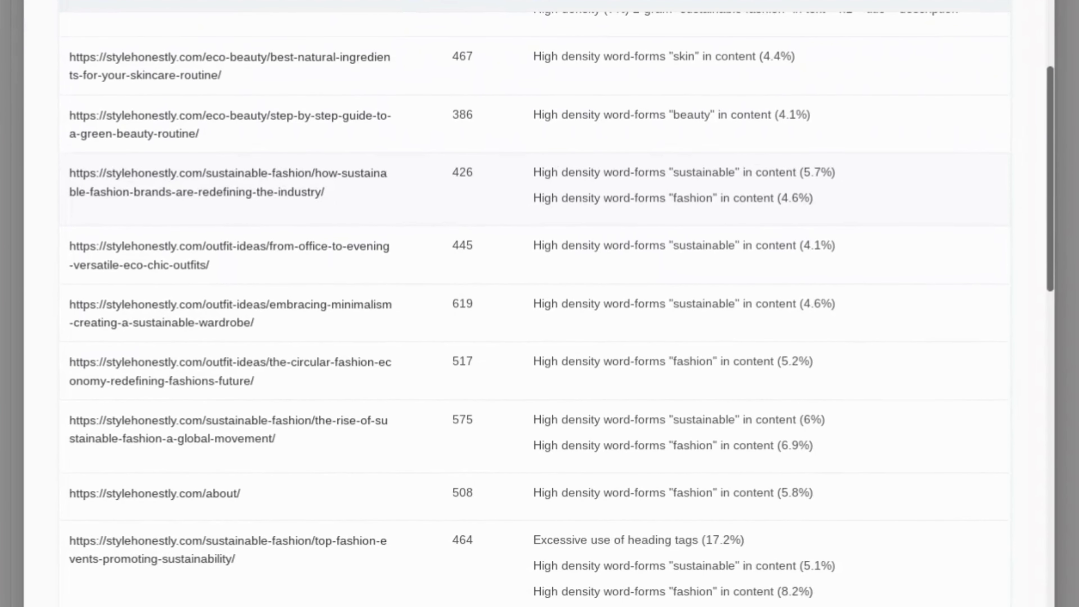
scroll(562, 320, down, 5)
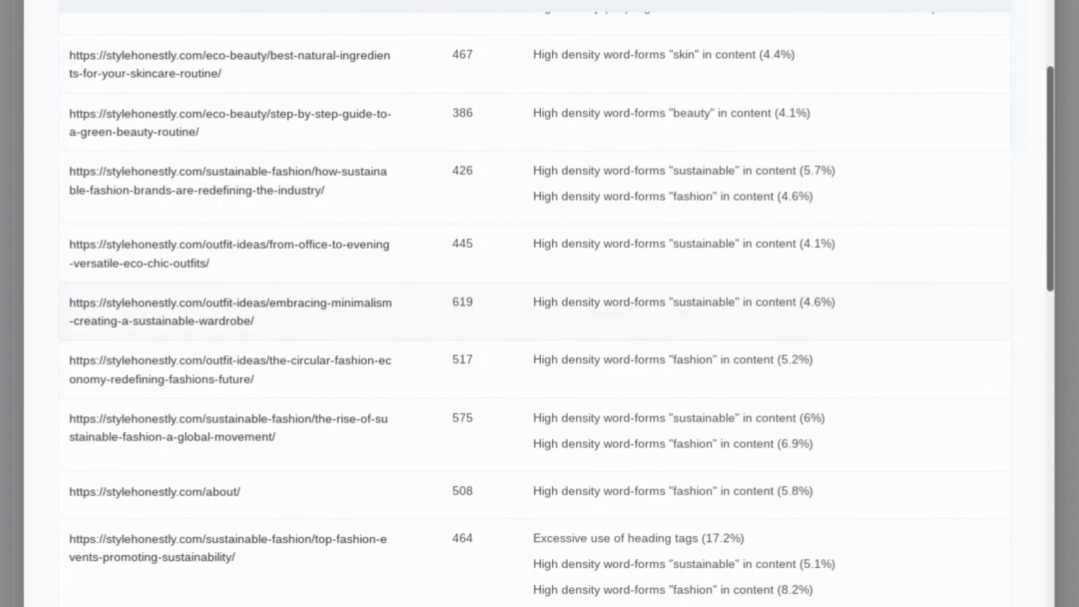
scroll(556, 318, down, 10)
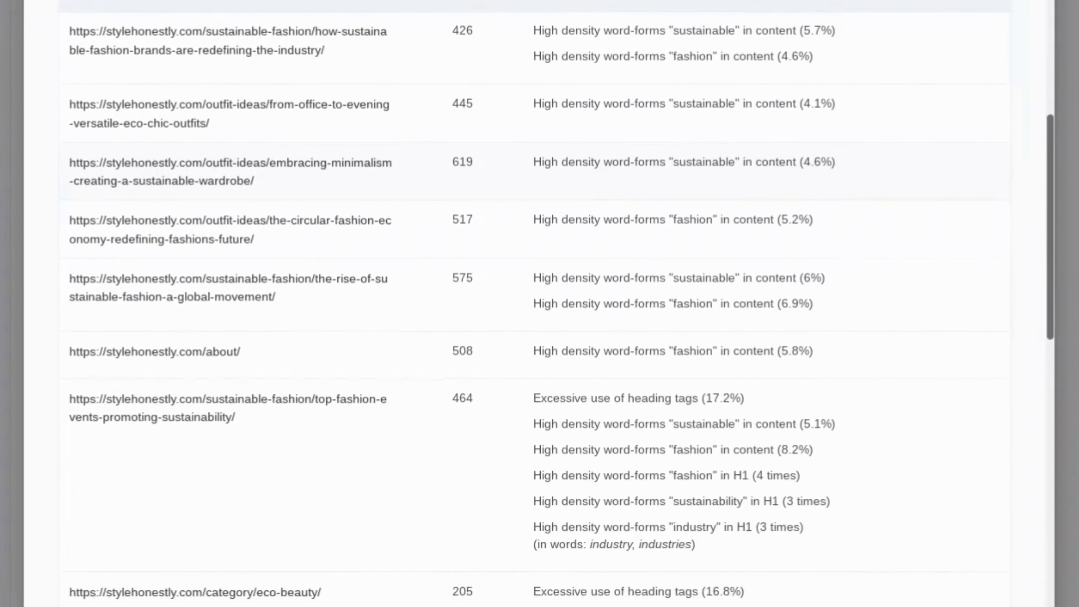
scroll(556, 319, down, 1)
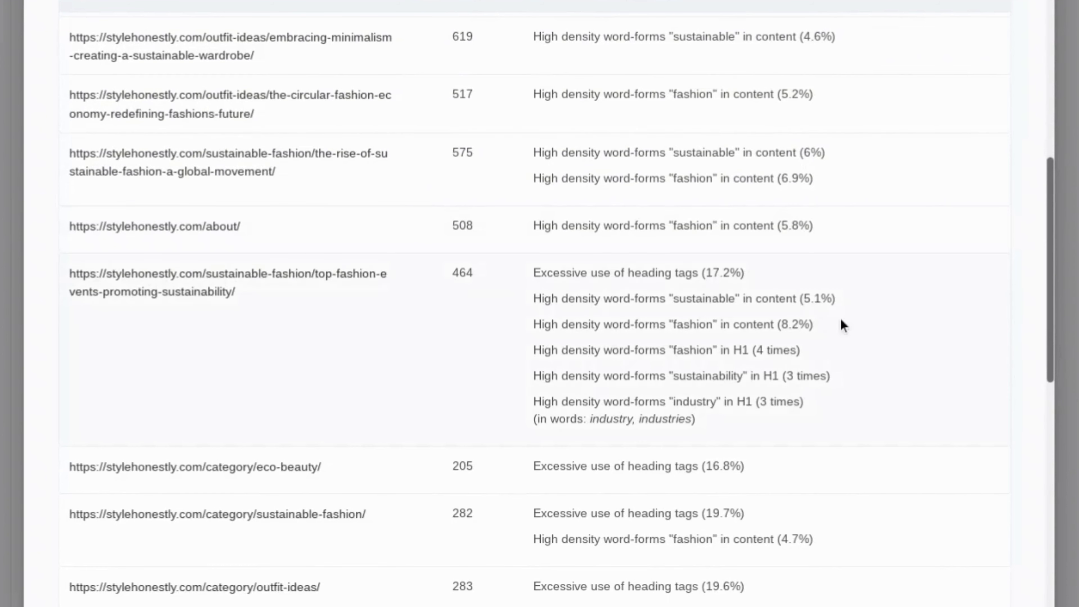
key(Escape)
scroll(981, 284, down, 6)
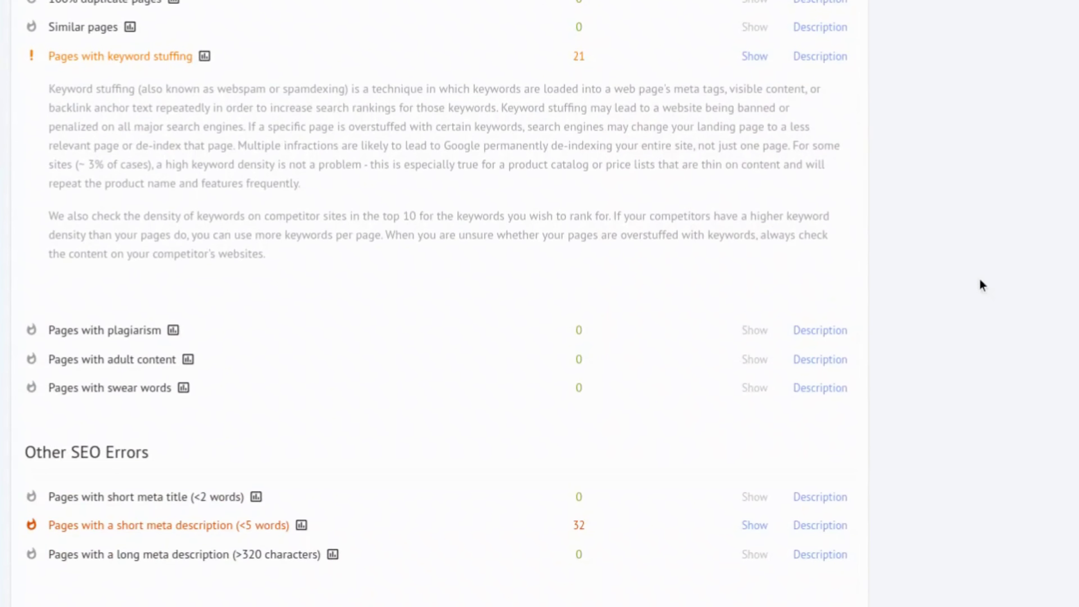
scroll(981, 284, down, 5)
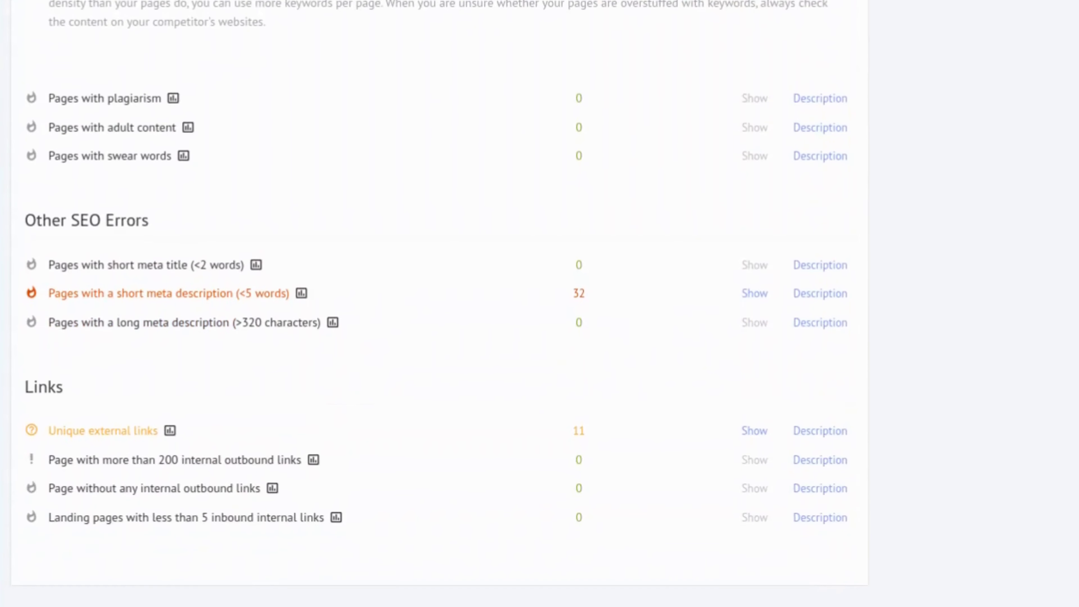
scroll(981, 284, down, 2)
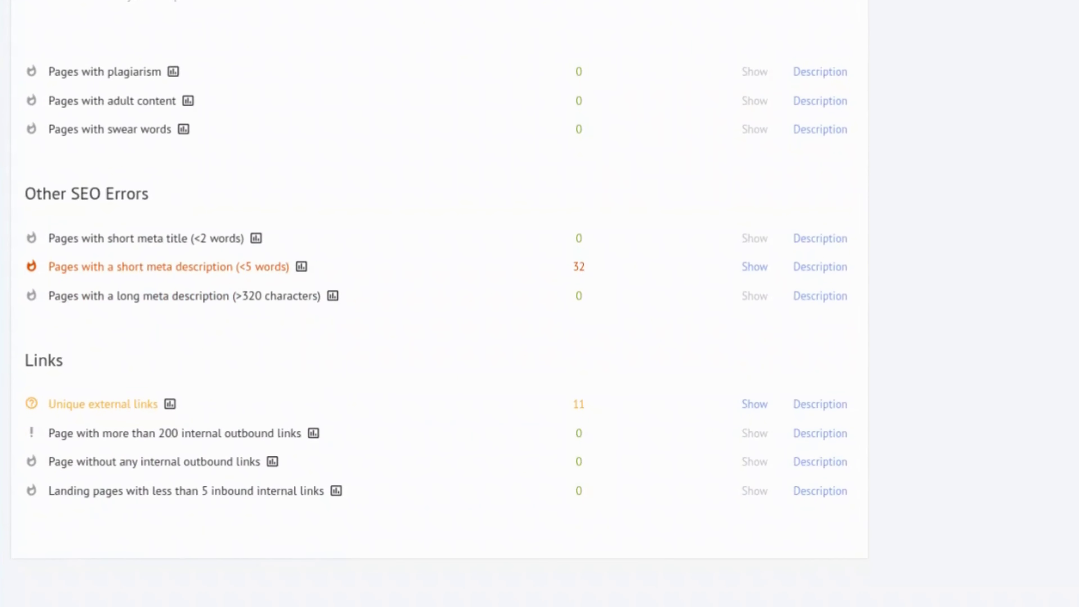
scroll(440, 286, down, 3)
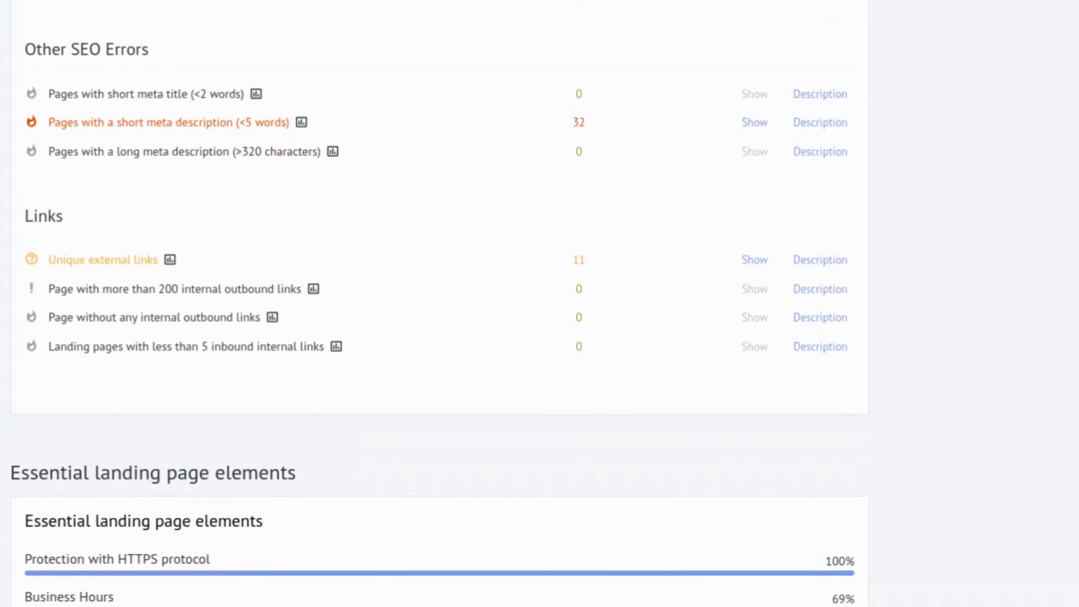
scroll(439, 303, down, 7)
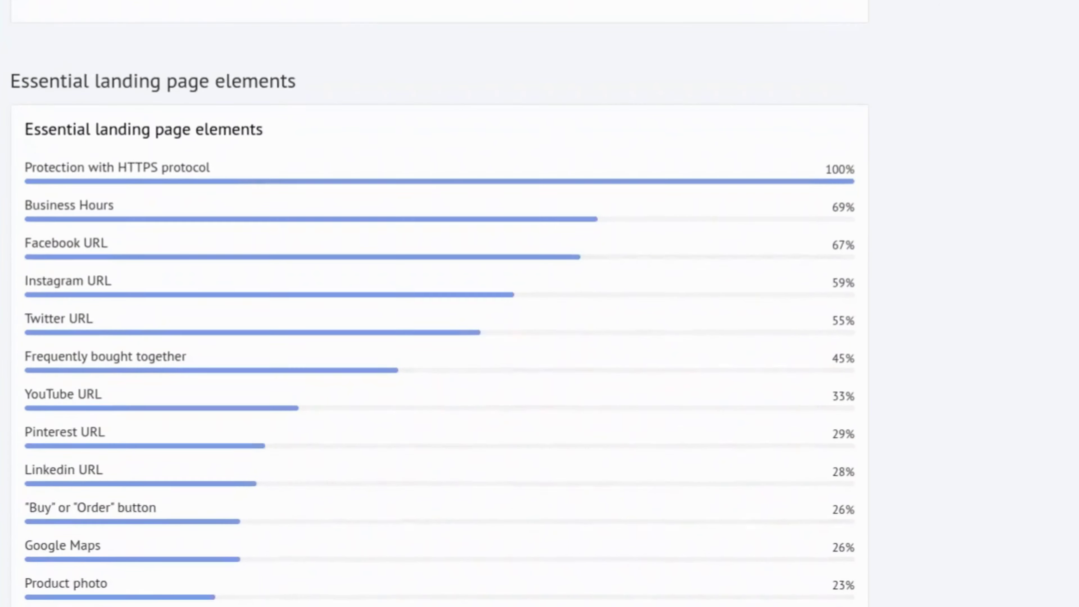
scroll(440, 303, down, 6)
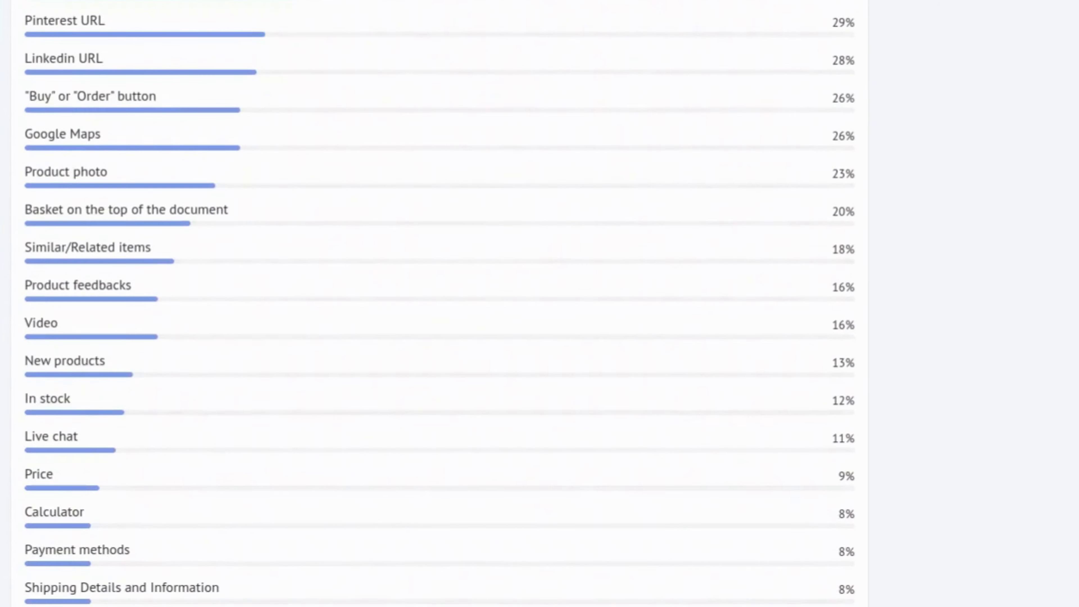
scroll(439, 303, down, 15)
scroll(439, 303, down, 9)
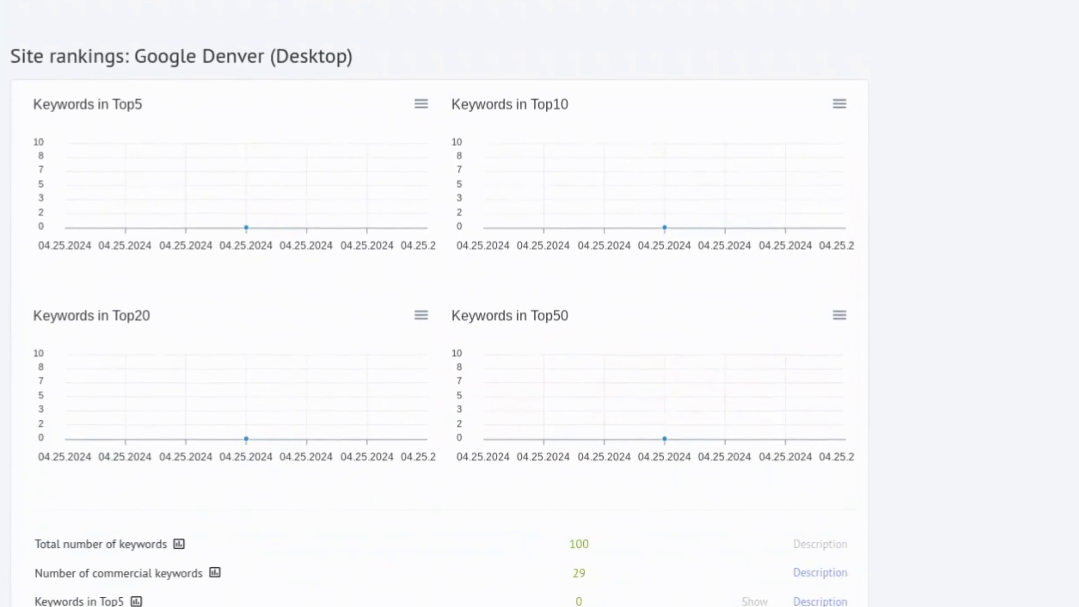
scroll(439, 303, down, 6)
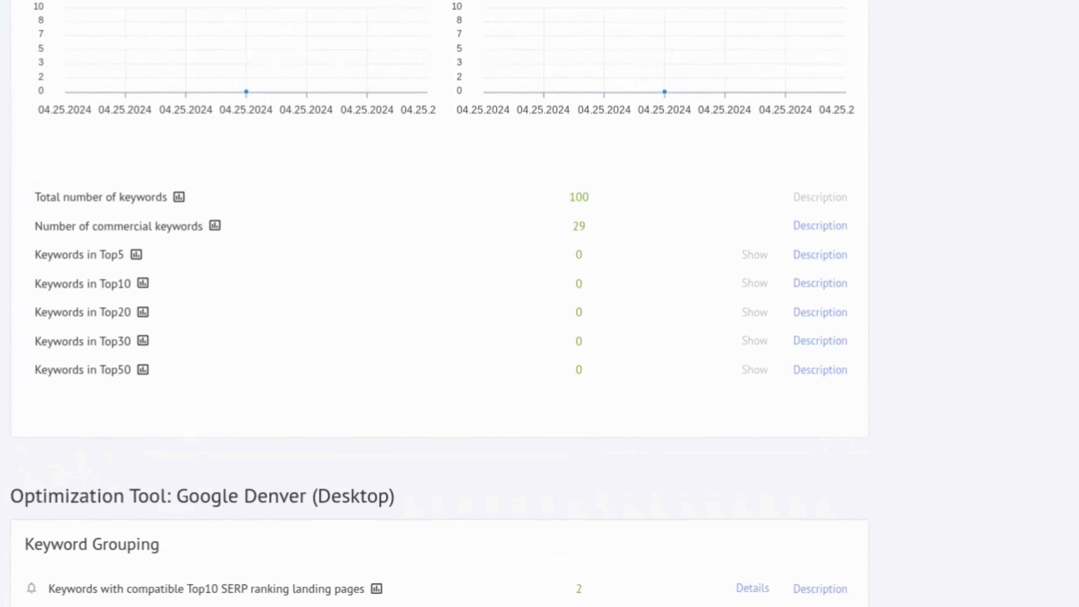
scroll(439, 303, down, 5)
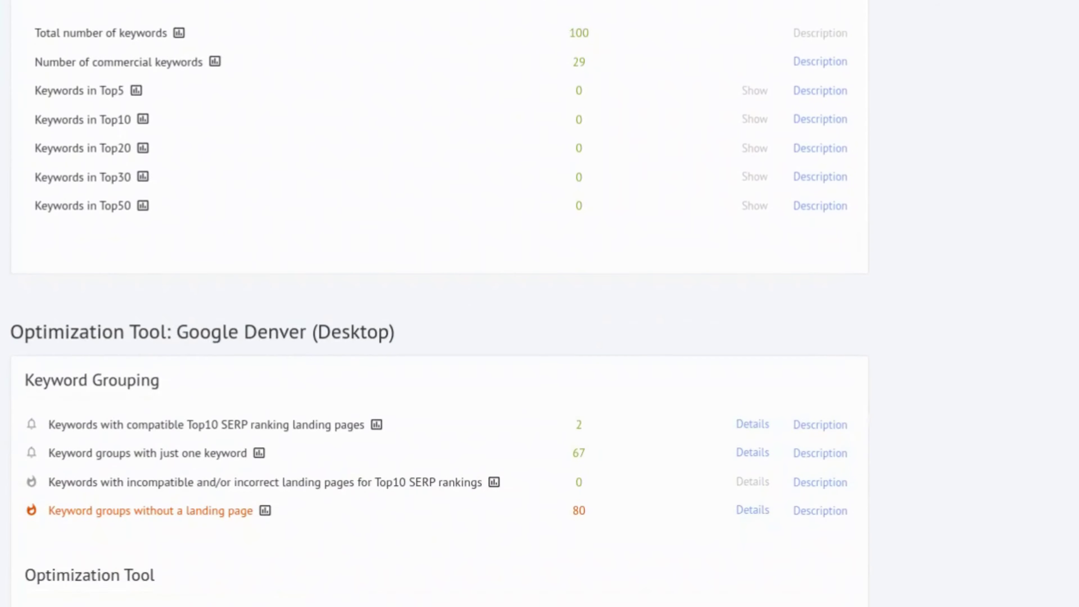
scroll(439, 303, down, 1)
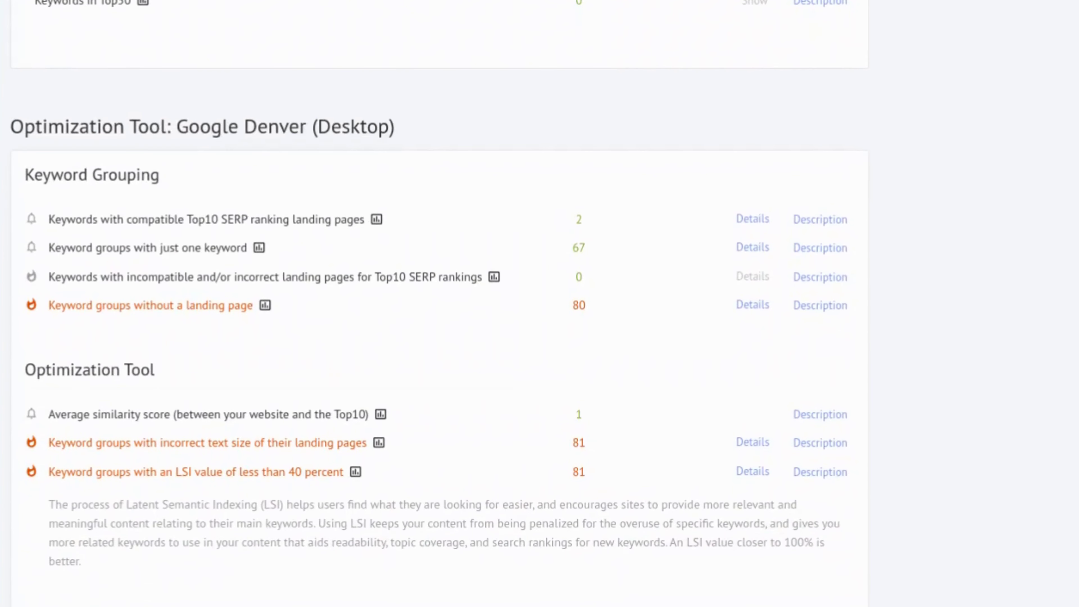
scroll(439, 303, down, 1)
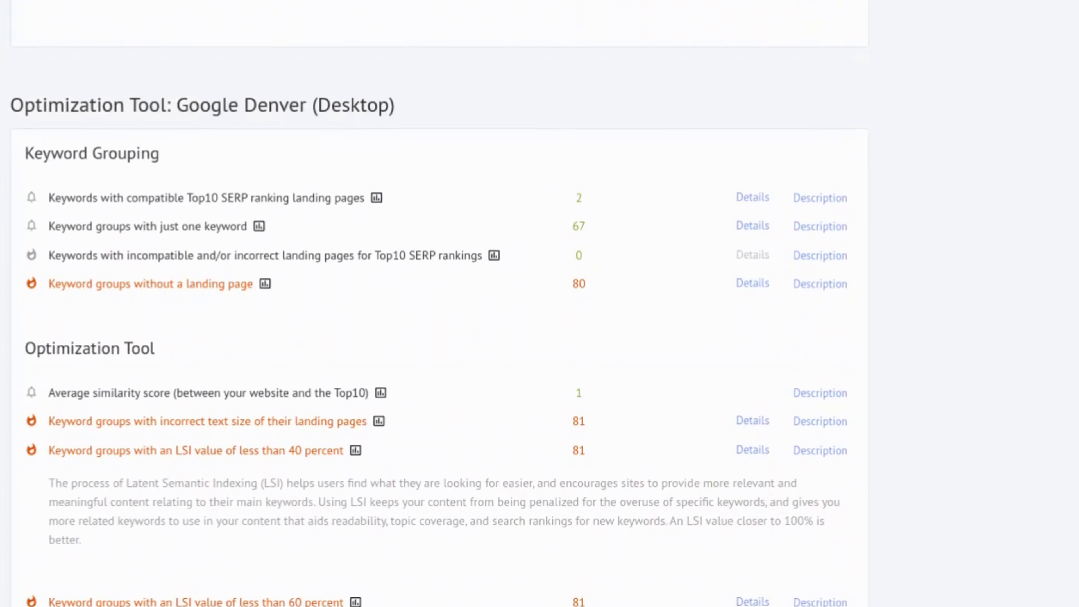
scroll(439, 304, down, 2)
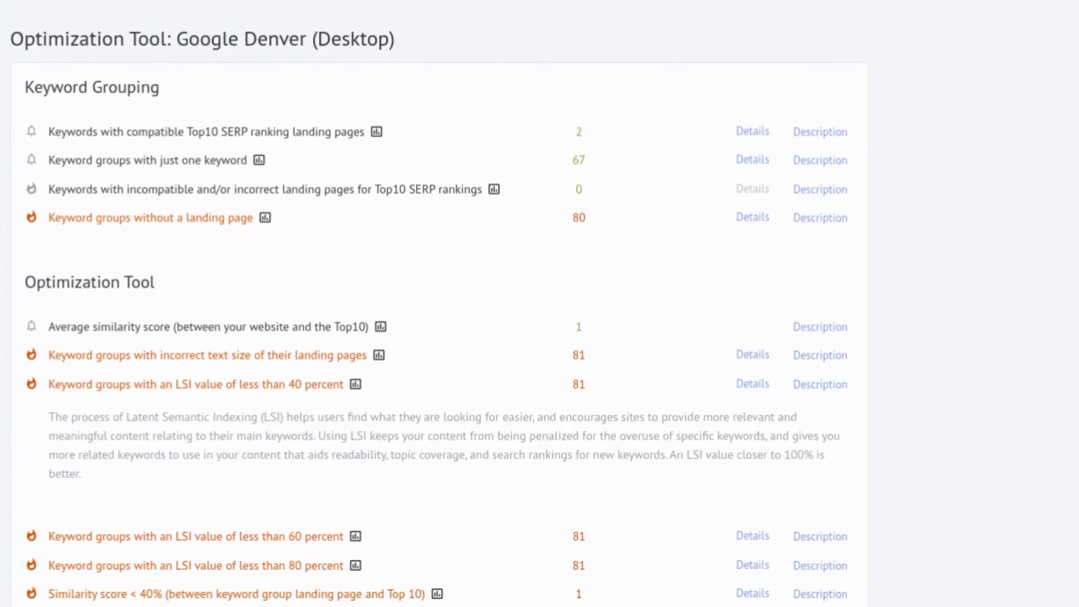
scroll(440, 303, down, 5)
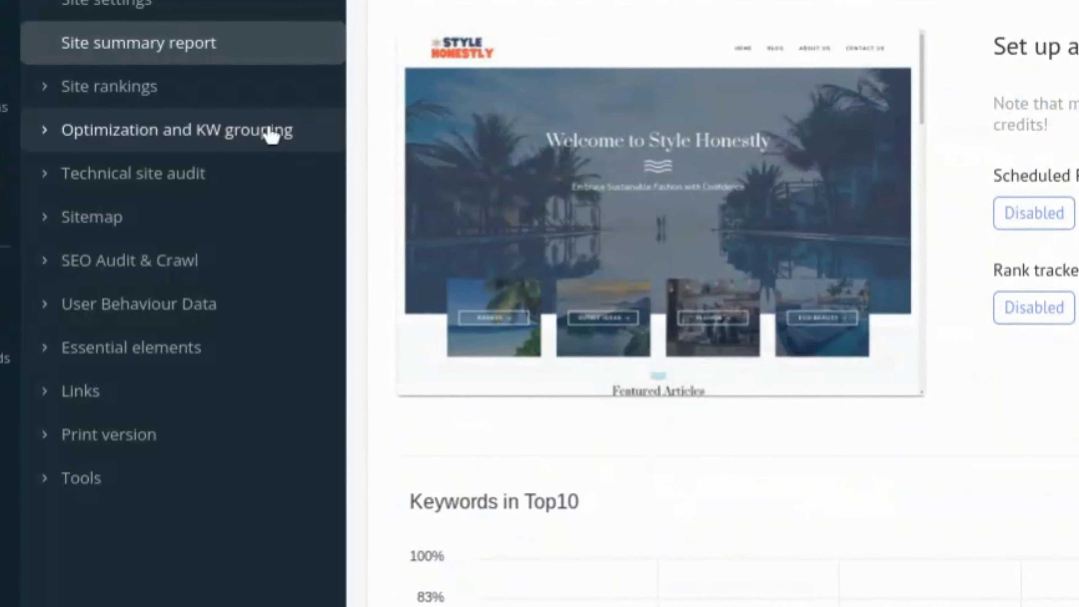
Step: Open the Google Denver (Desktop) keyword groups under KW grouping and scroll through them
click(270, 135)
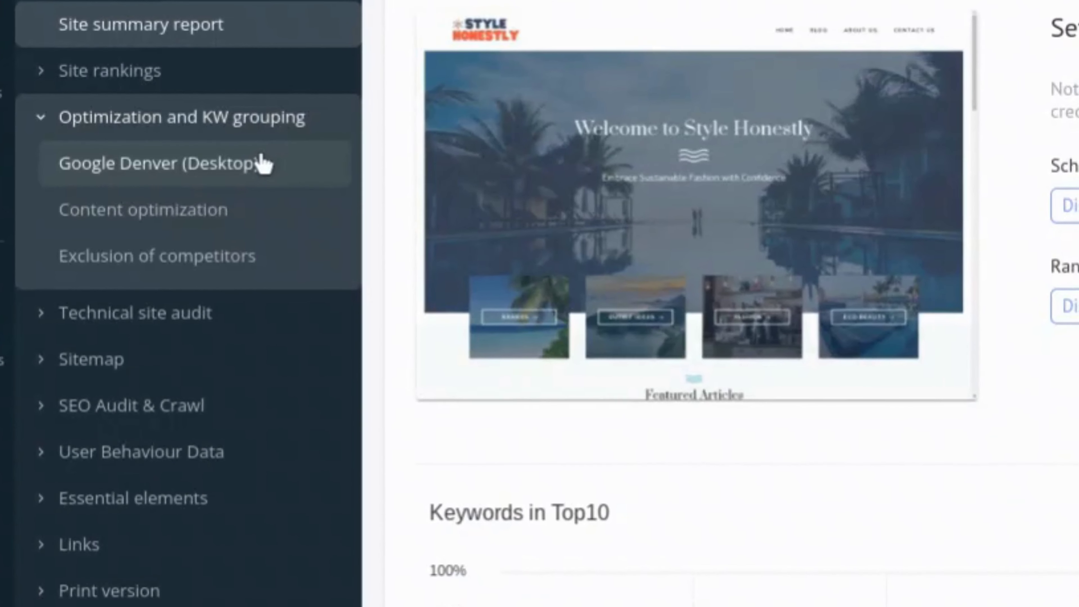
click(263, 164)
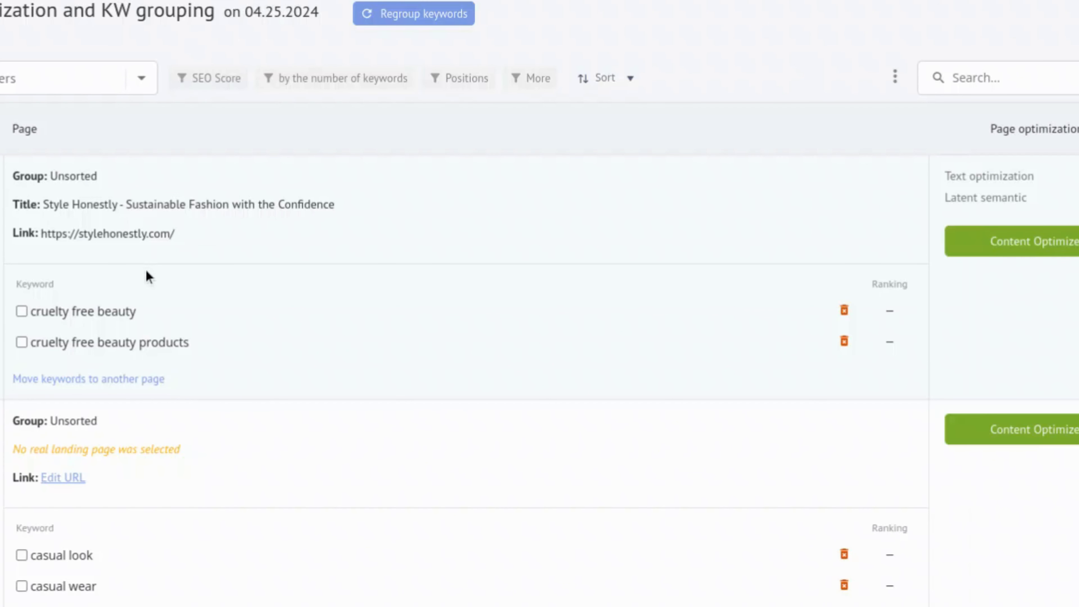
scroll(146, 269, down, 3)
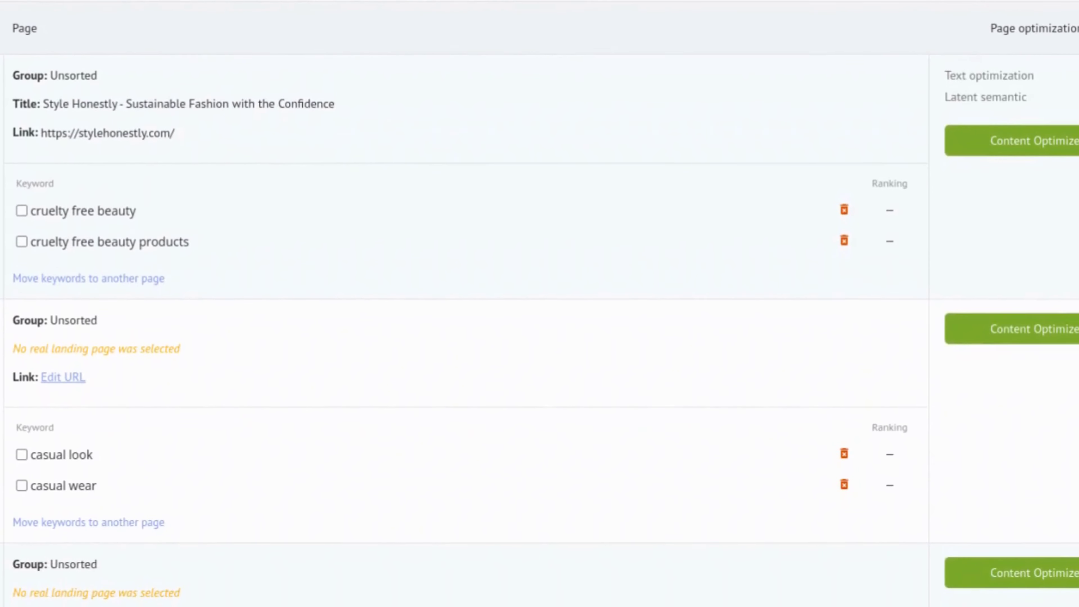
scroll(539, 303, down, 5)
scroll(540, 303, up, 6)
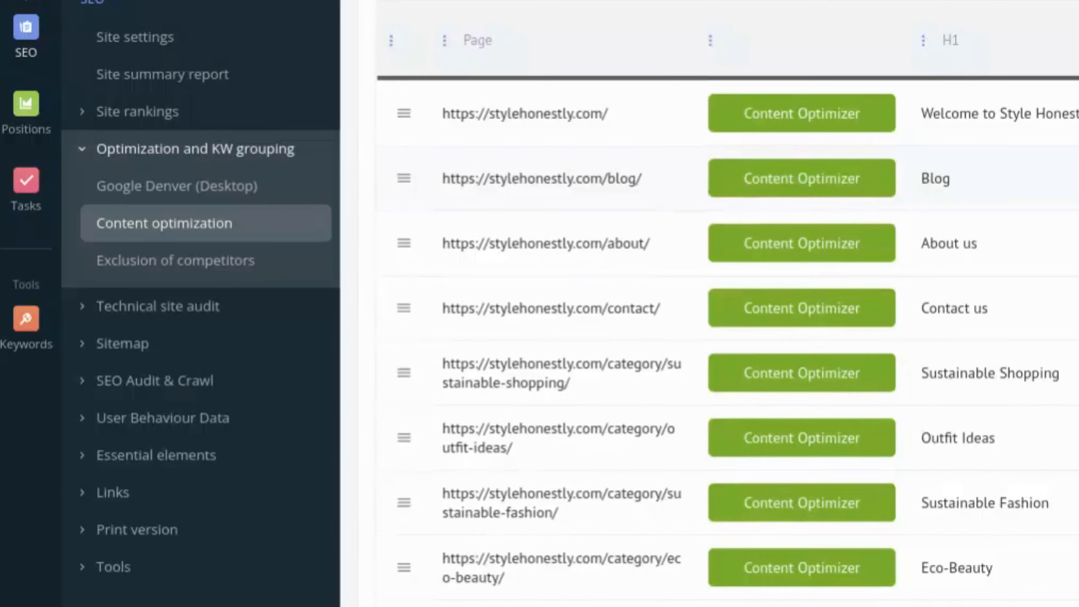
scroll(727, 310, down, 2)
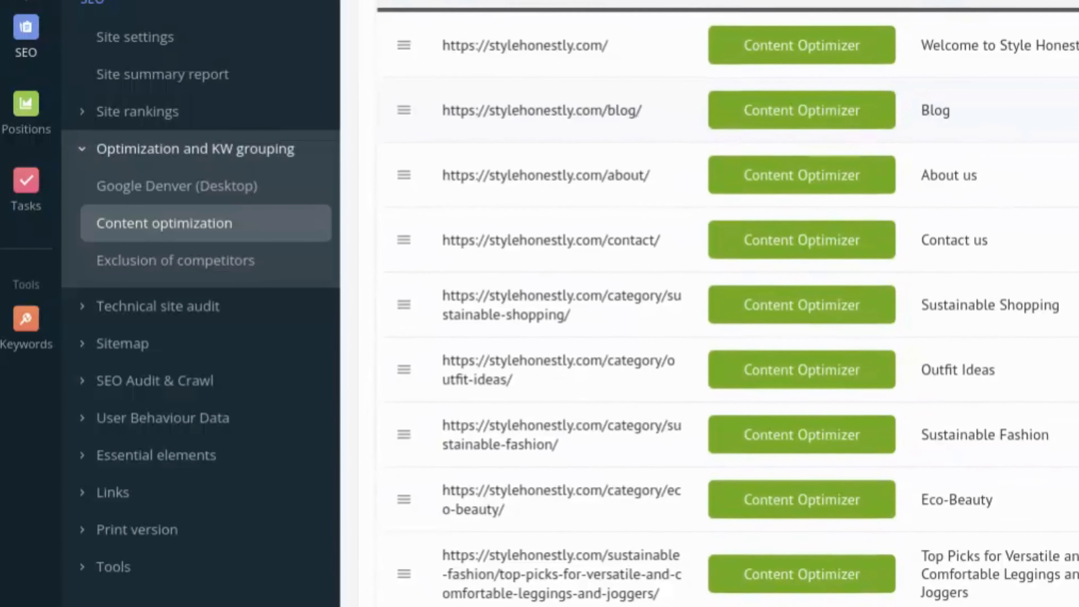
scroll(727, 310, up, 4)
scroll(727, 310, up, 1)
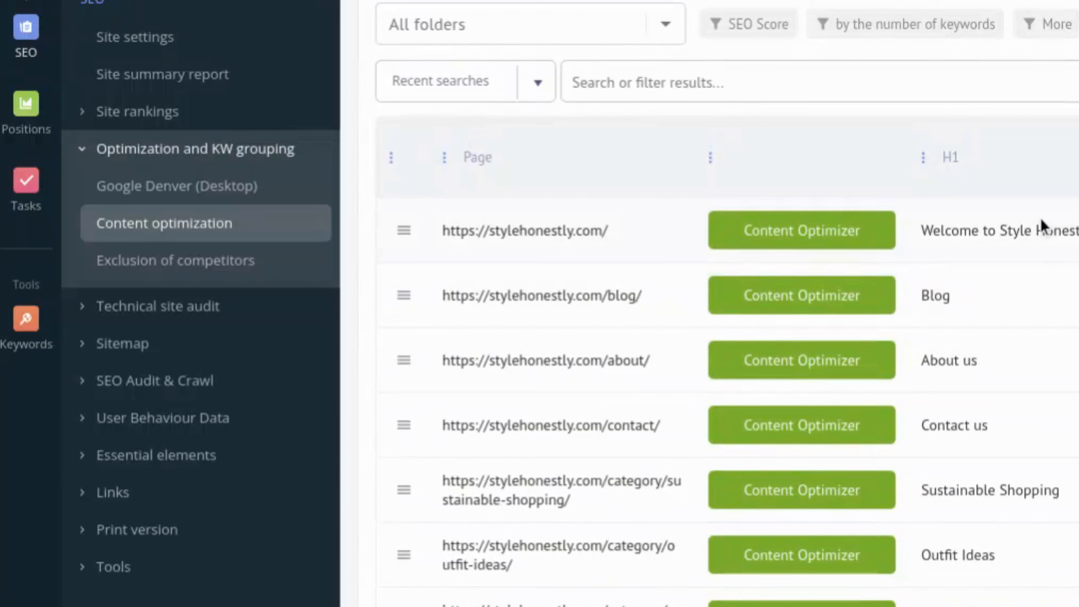
Step: Open the homepage's Content Optimizer, showing an optimization score of 12
click(886, 234)
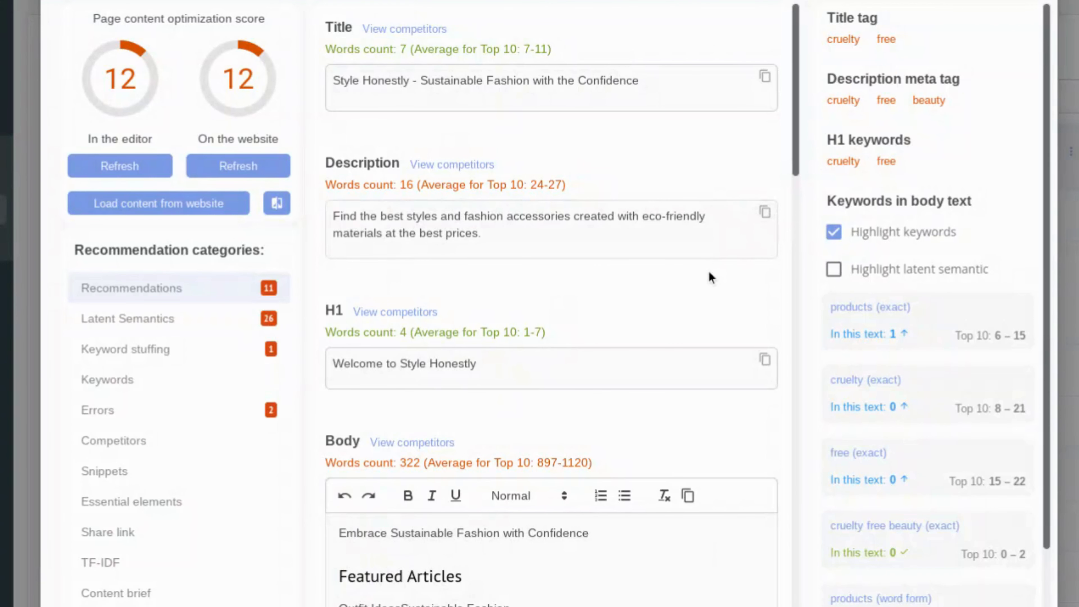
scroll(553, 298, down, 1)
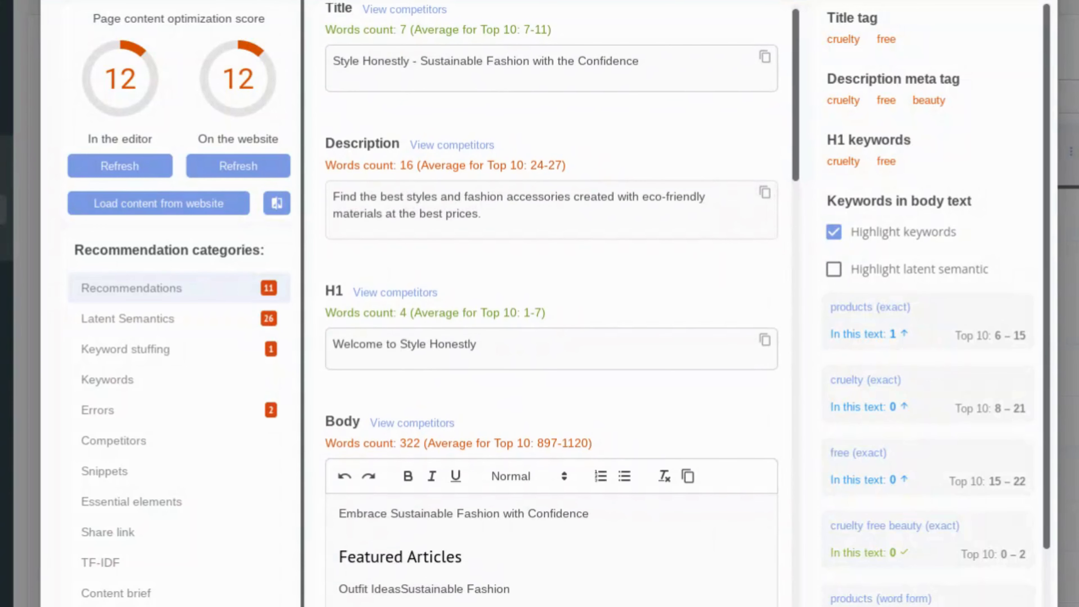
scroll(552, 297, down, 1)
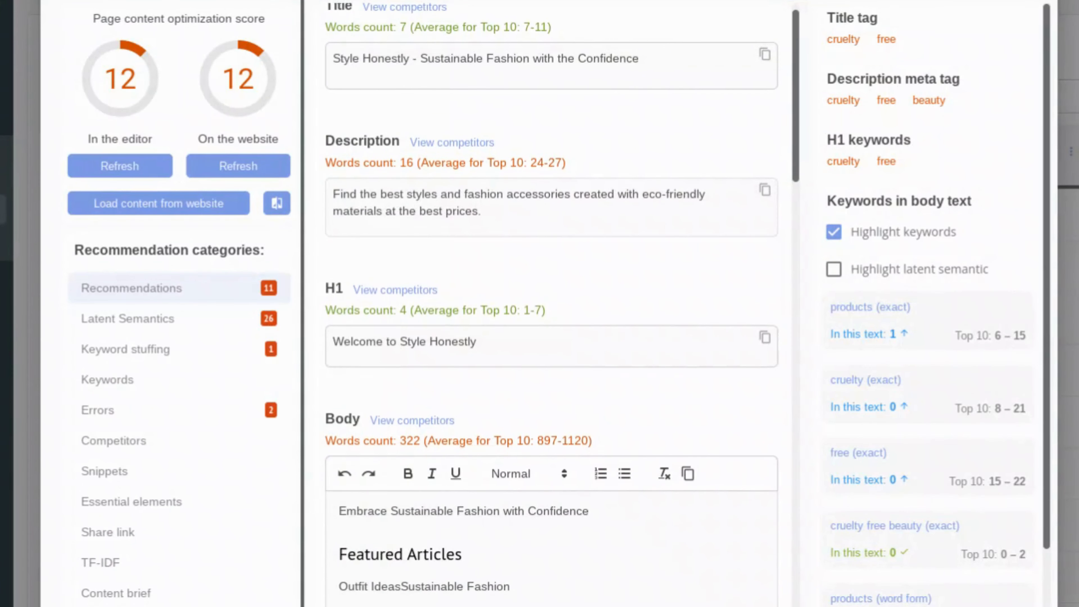
scroll(552, 297, down, 1)
scroll(553, 298, up, 1)
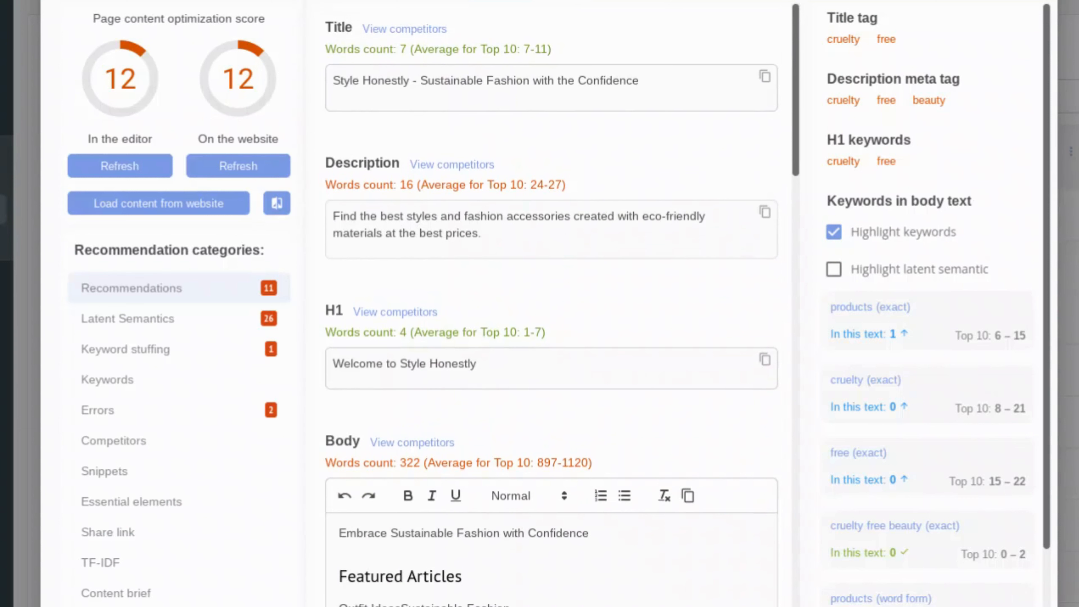
scroll(552, 297, down, 3)
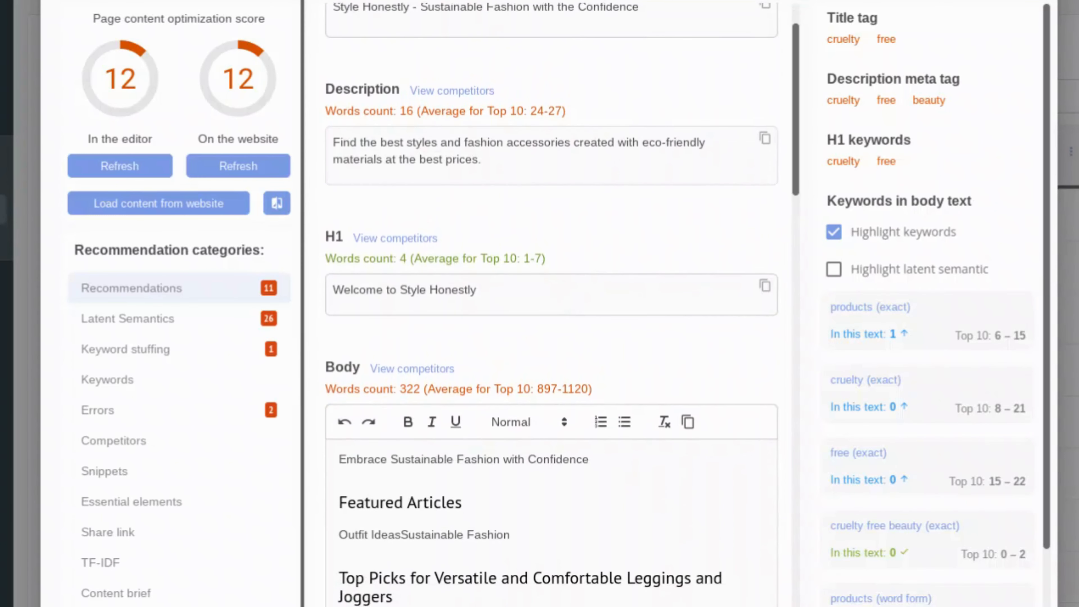
scroll(552, 297, down, 2)
scroll(552, 297, down, 3)
Step: Scroll through the 322-word body text and view the keyword recommendations
scroll(552, 297, down, 3)
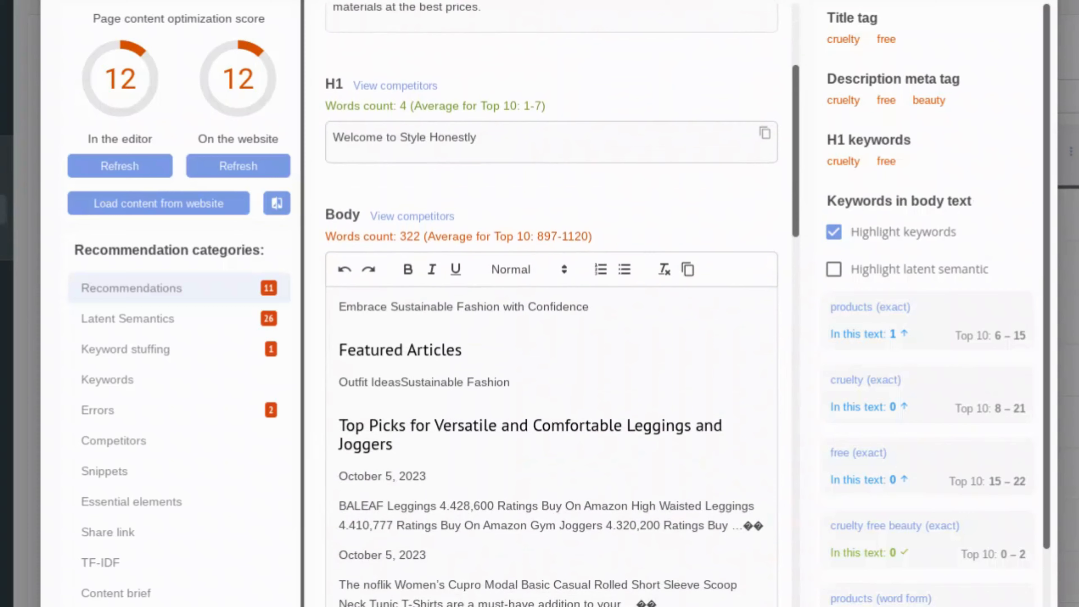
scroll(552, 297, down, 2)
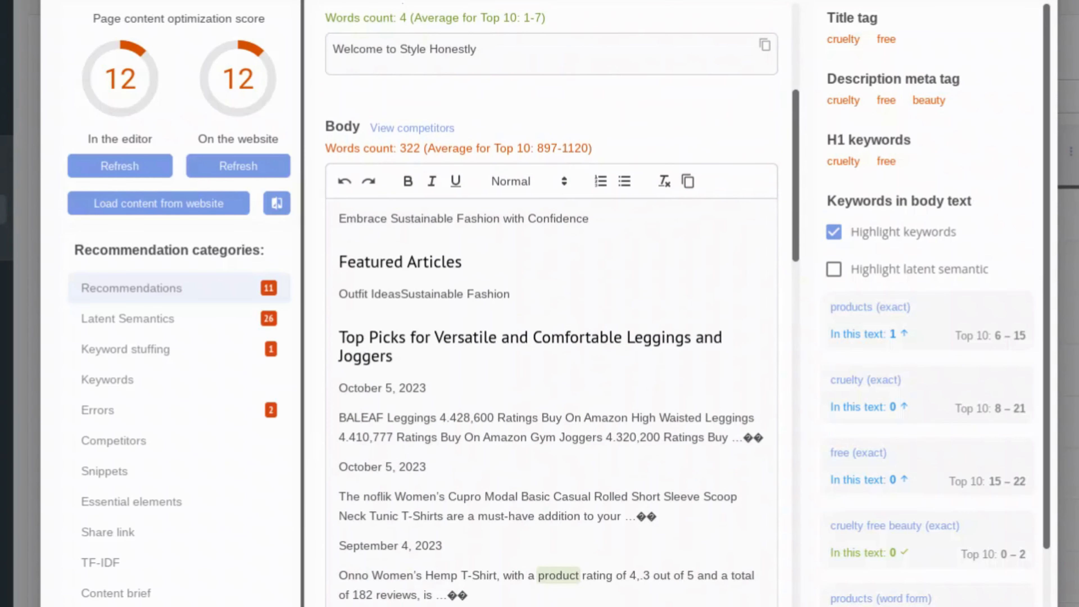
scroll(552, 297, down, 2)
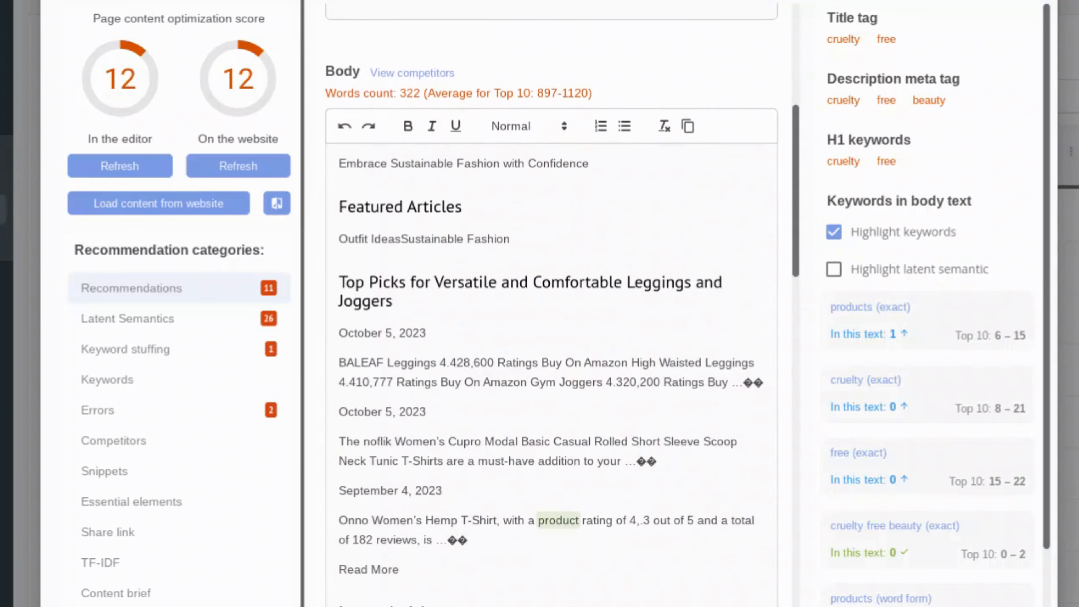
scroll(552, 298, down, 3)
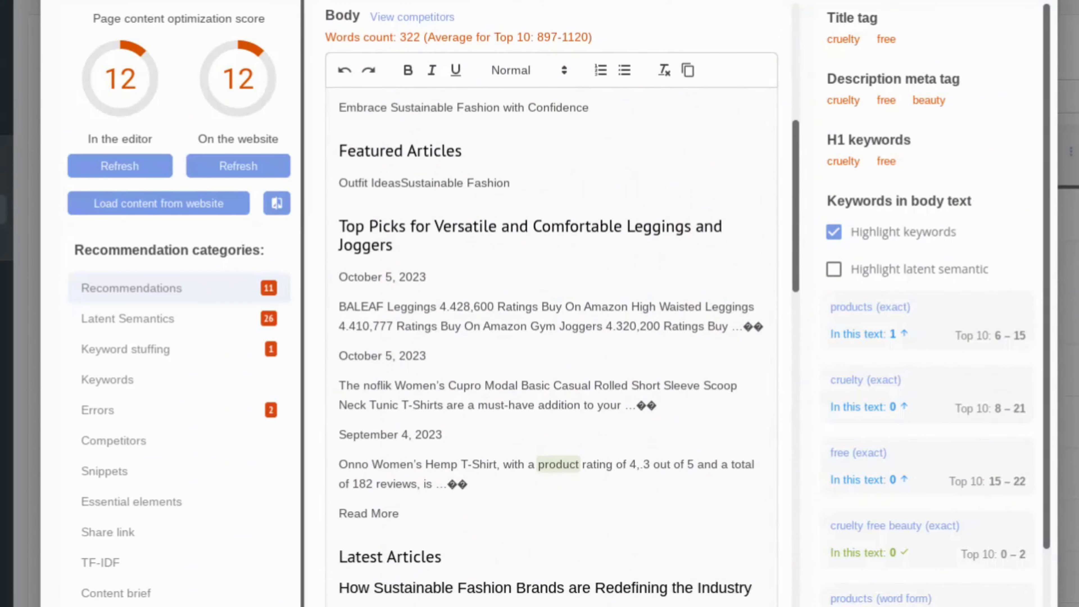
scroll(552, 298, down, 6)
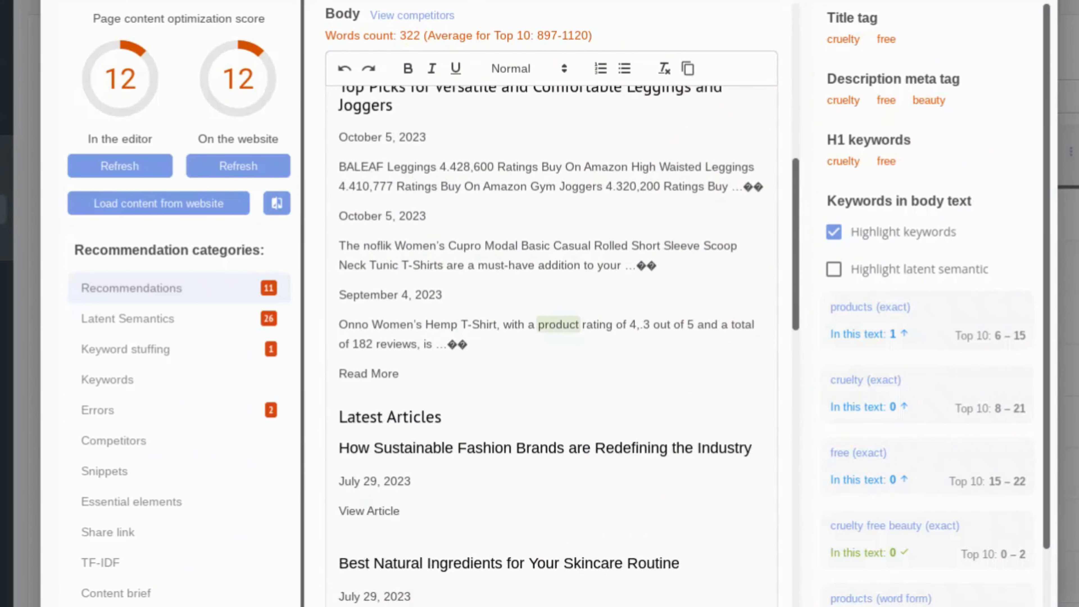
scroll(552, 340, down, 8)
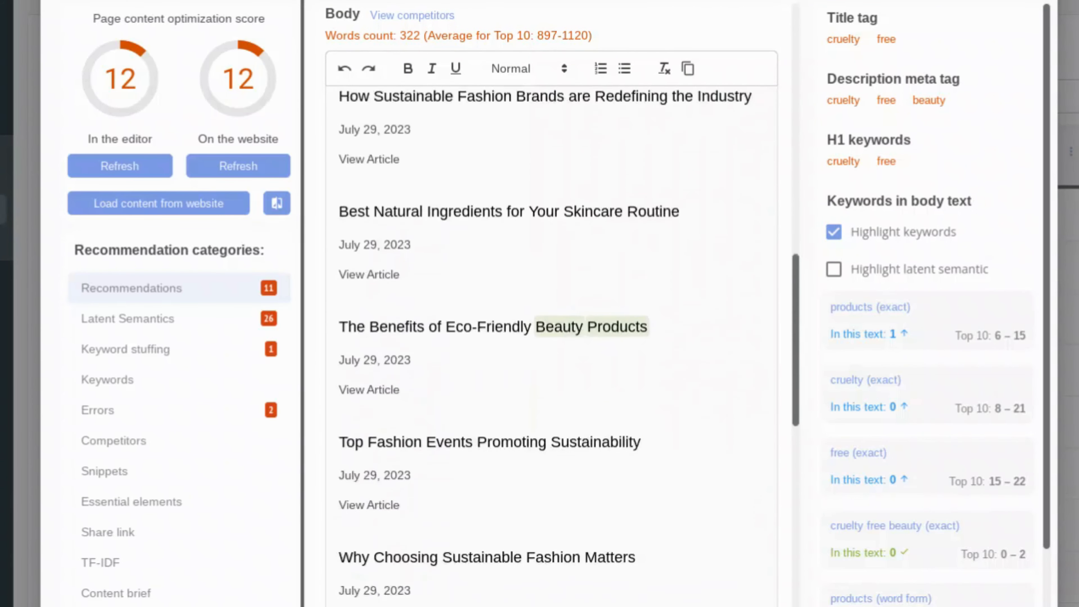
scroll(552, 340, down, 3)
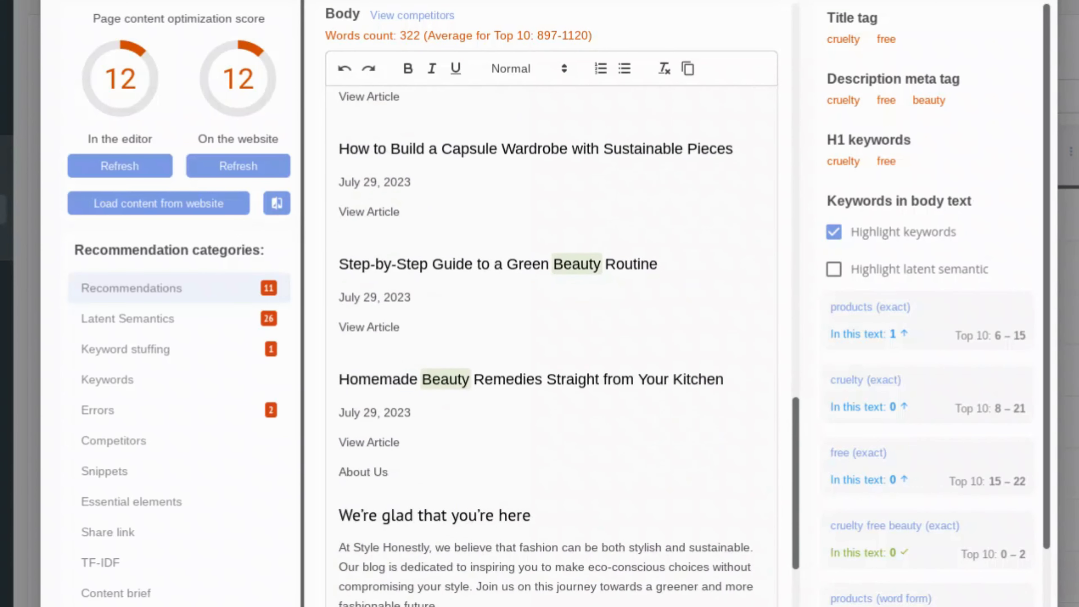
scroll(552, 340, down, 4)
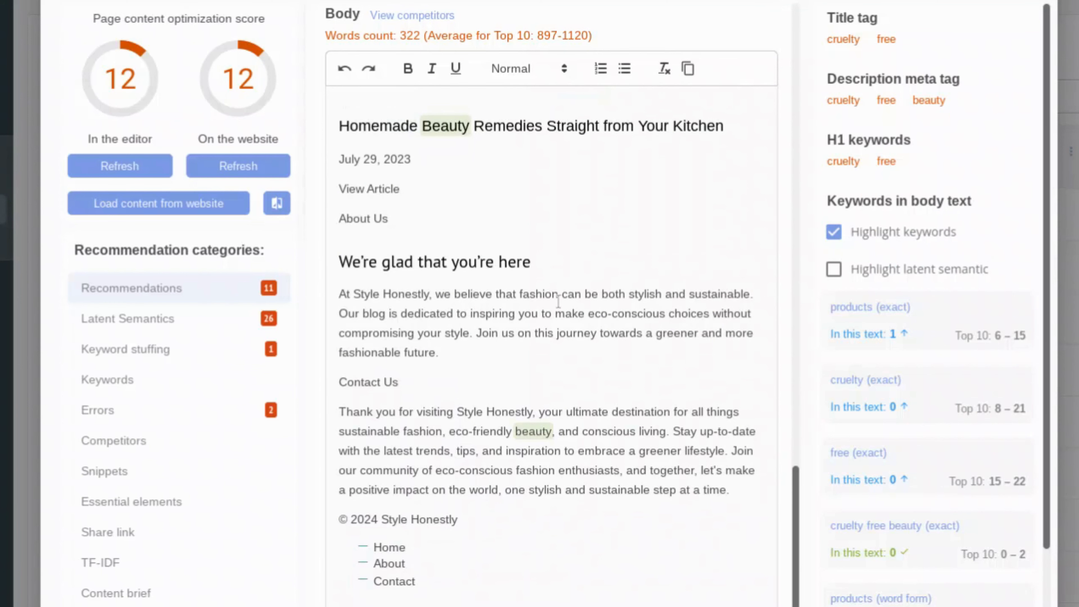
click(202, 289)
scroll(552, 253, up, 15)
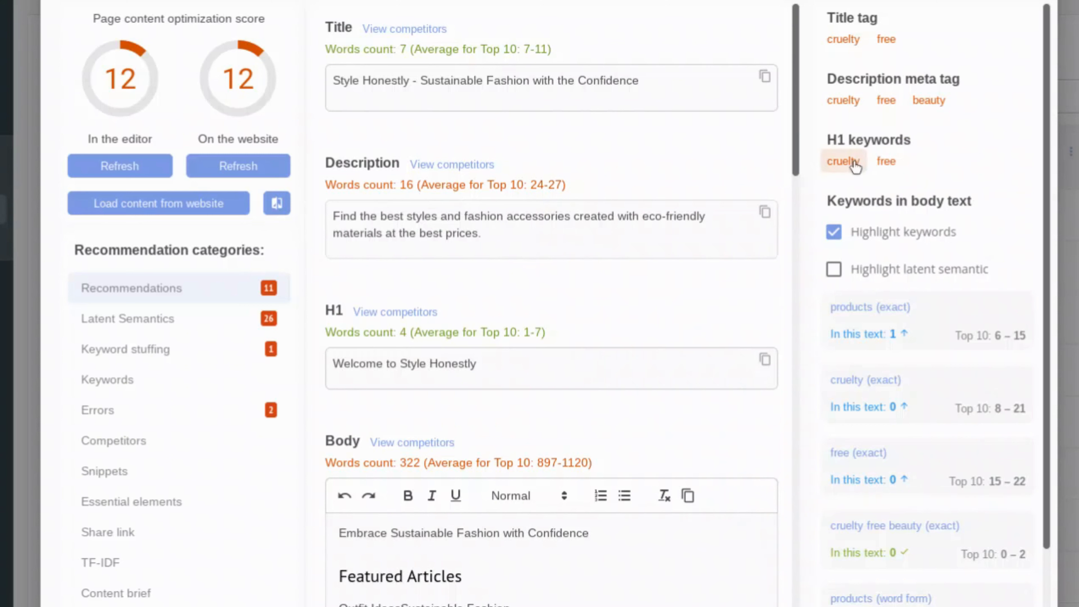
click(843, 44)
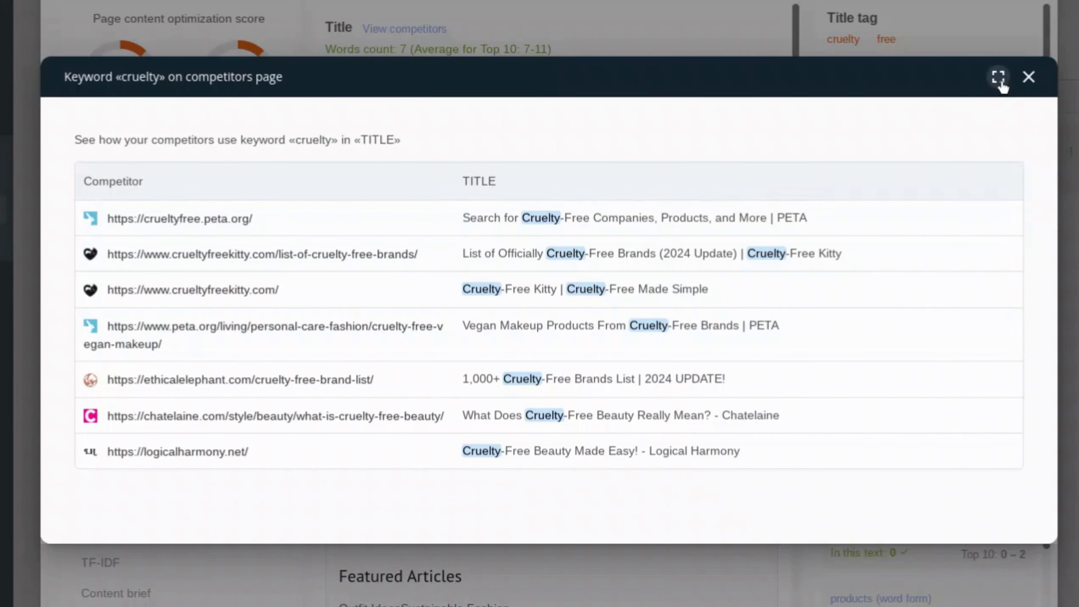
click(1034, 83)
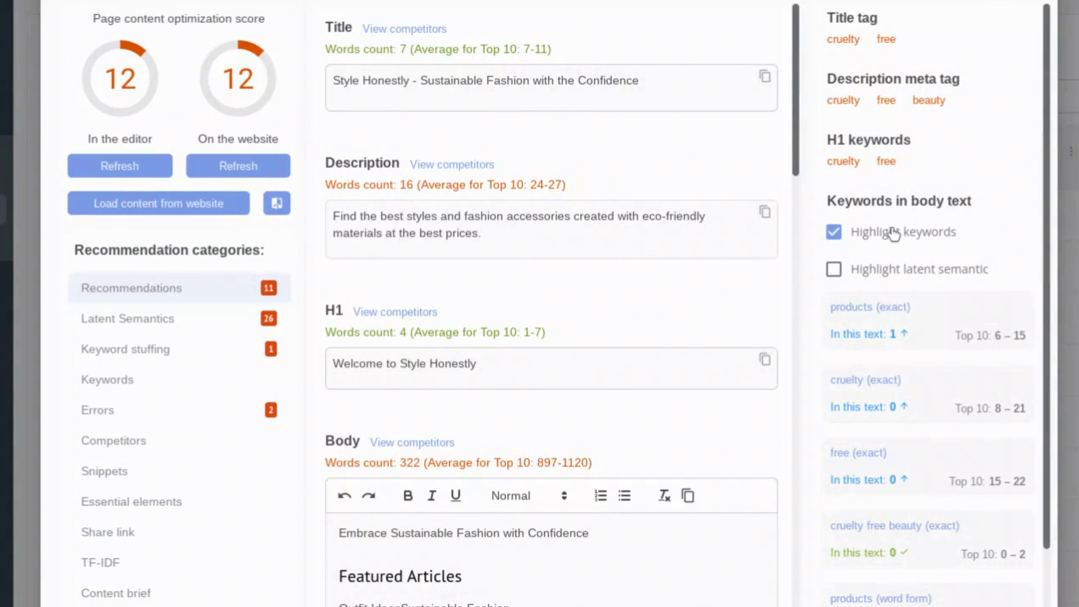
click(835, 272)
scroll(545, 349, down, 5)
scroll(547, 349, down, 4)
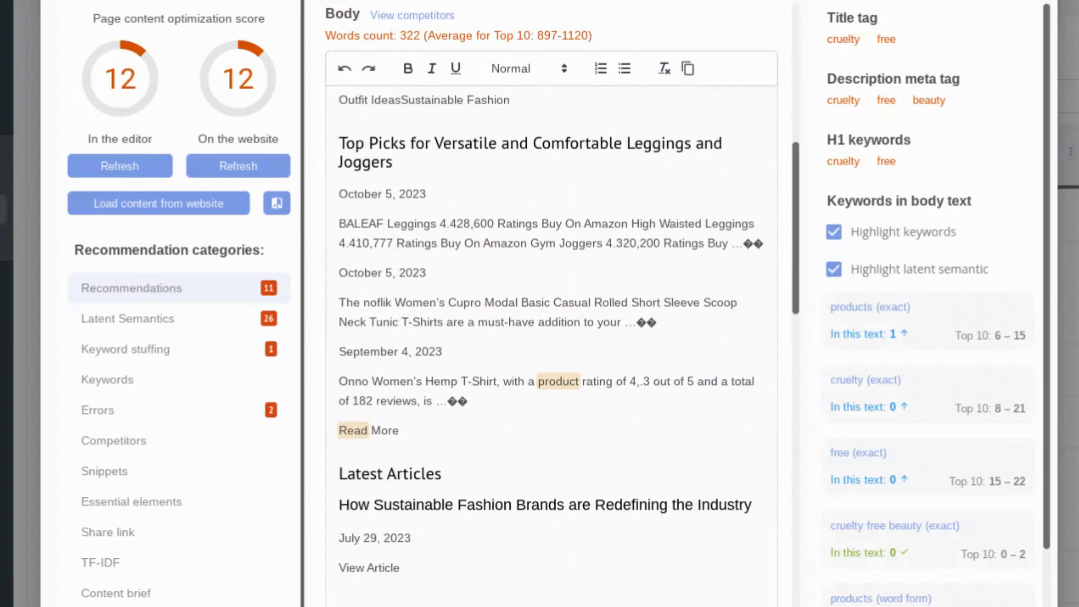
scroll(546, 349, down, 2)
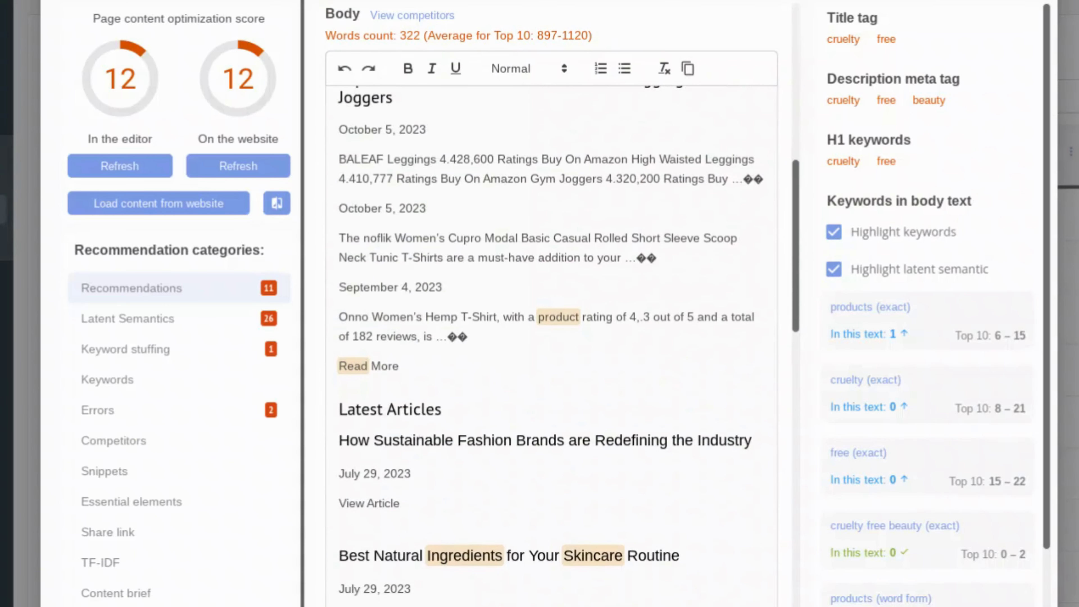
Step: Show the page's latent semantic terms and check how competitors use 'brands cruelty free'
click(228, 328)
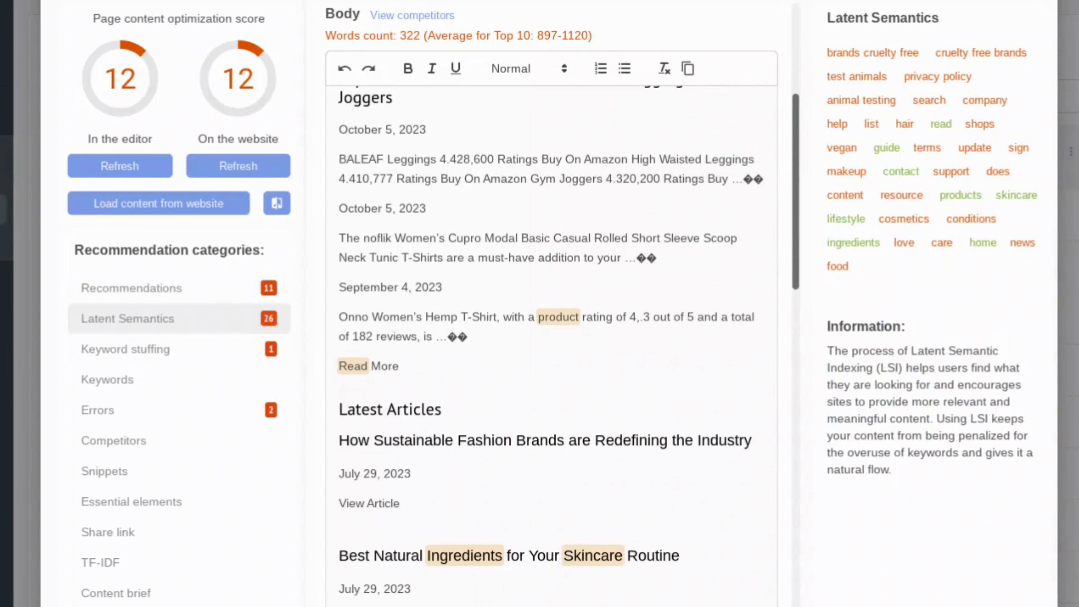
scroll(418, 325, up, 5)
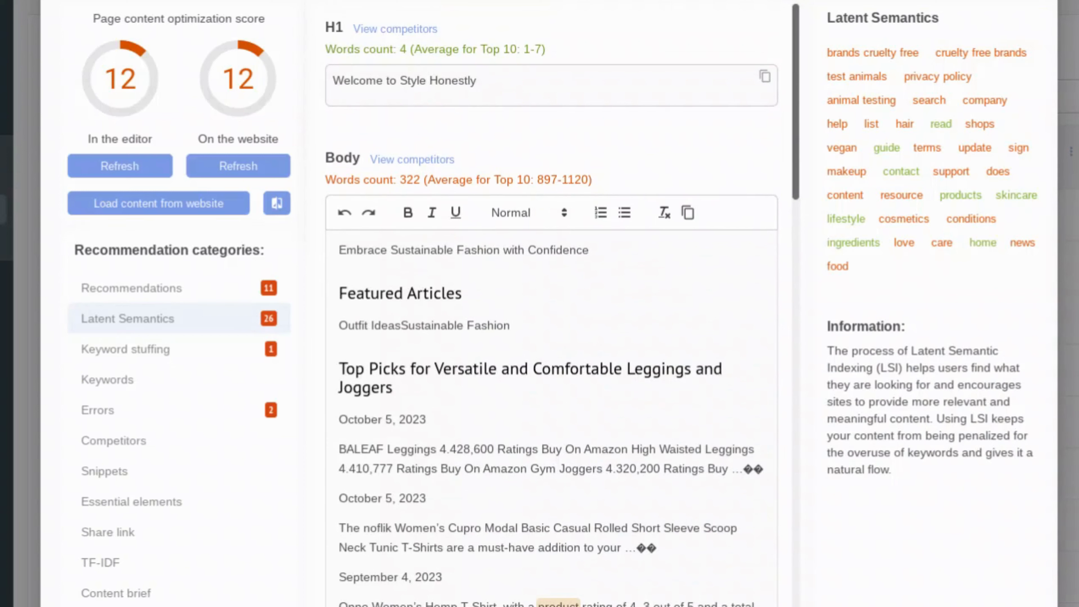
click(897, 61)
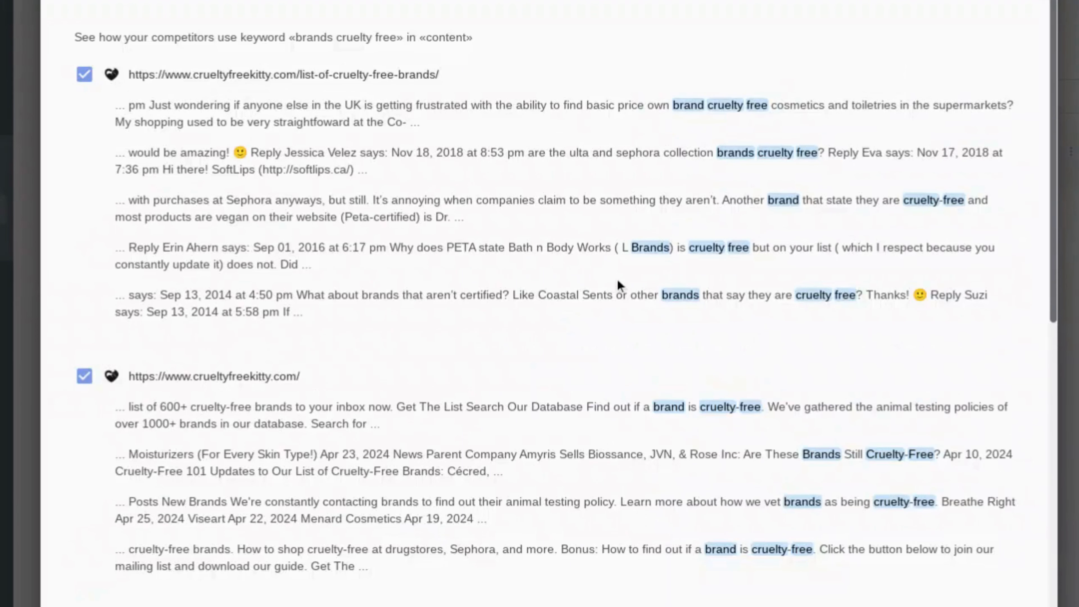
key(Escape)
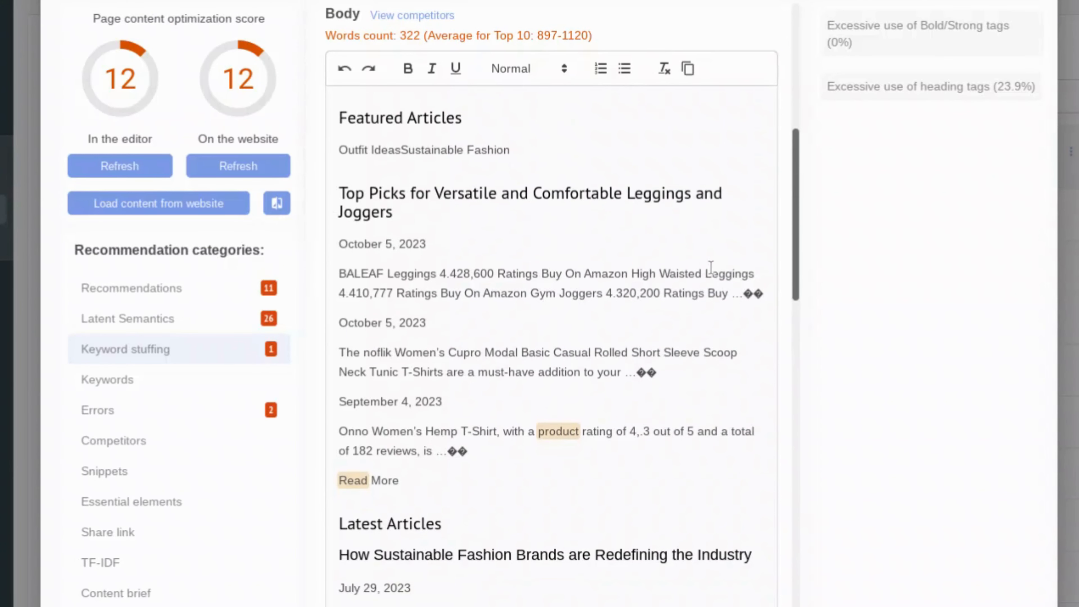
Step: Highlight text flagged by 'Excessive use of heading tags' and scroll through the highlighted headings in the editor
click(891, 97)
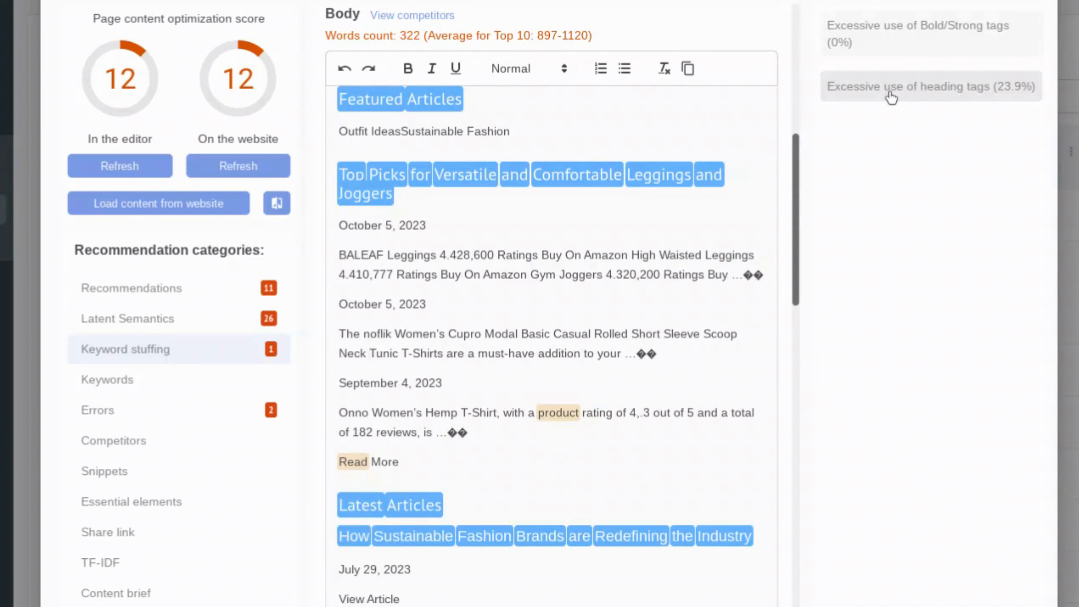
scroll(727, 246, down, 5)
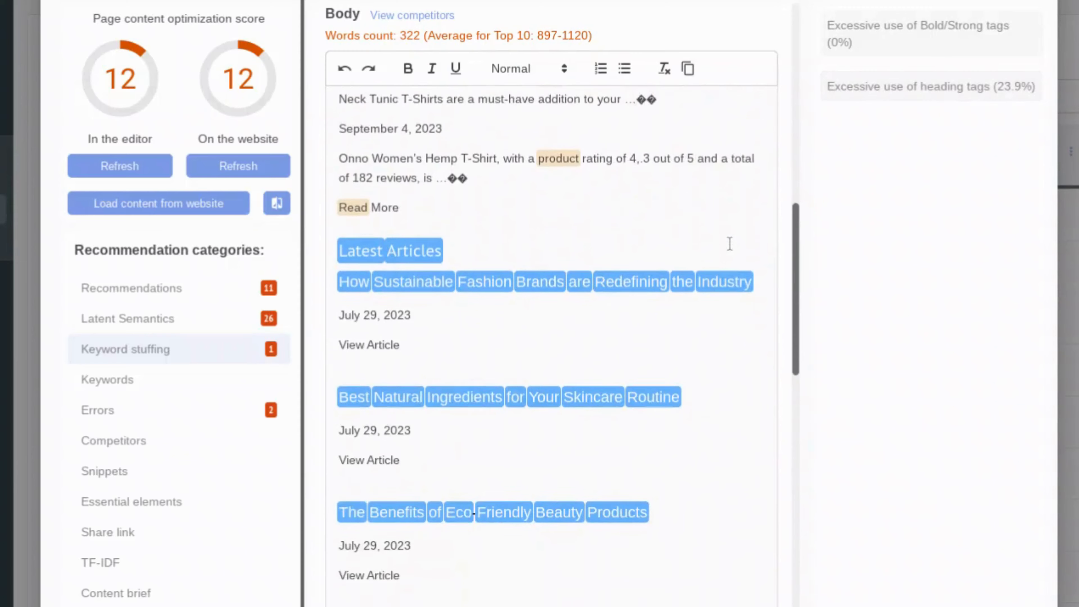
scroll(729, 244, down, 3)
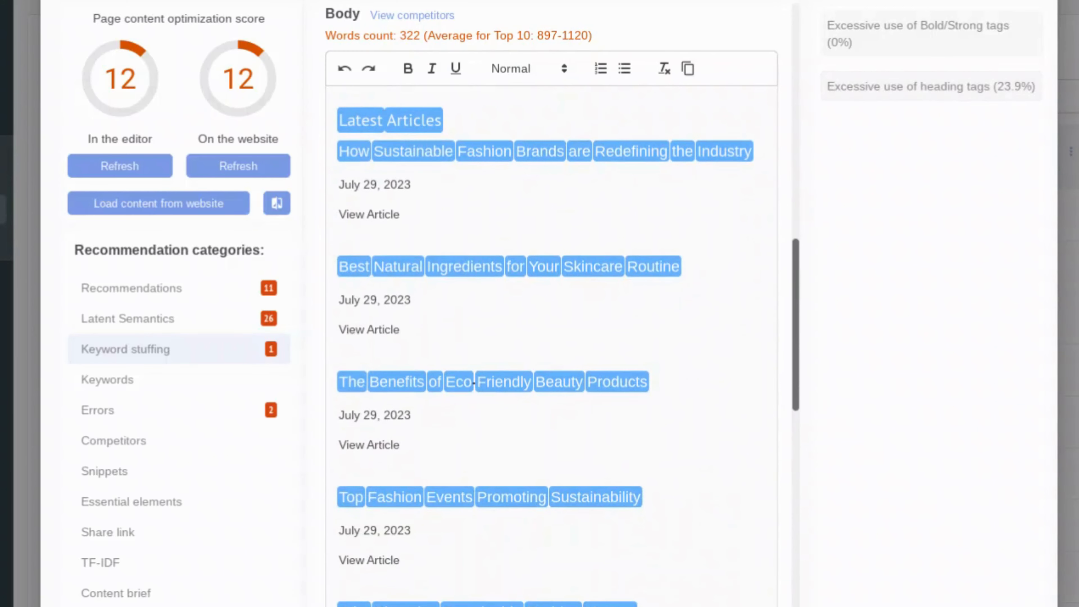
scroll(552, 340, down, 2)
scroll(552, 340, down, 2)
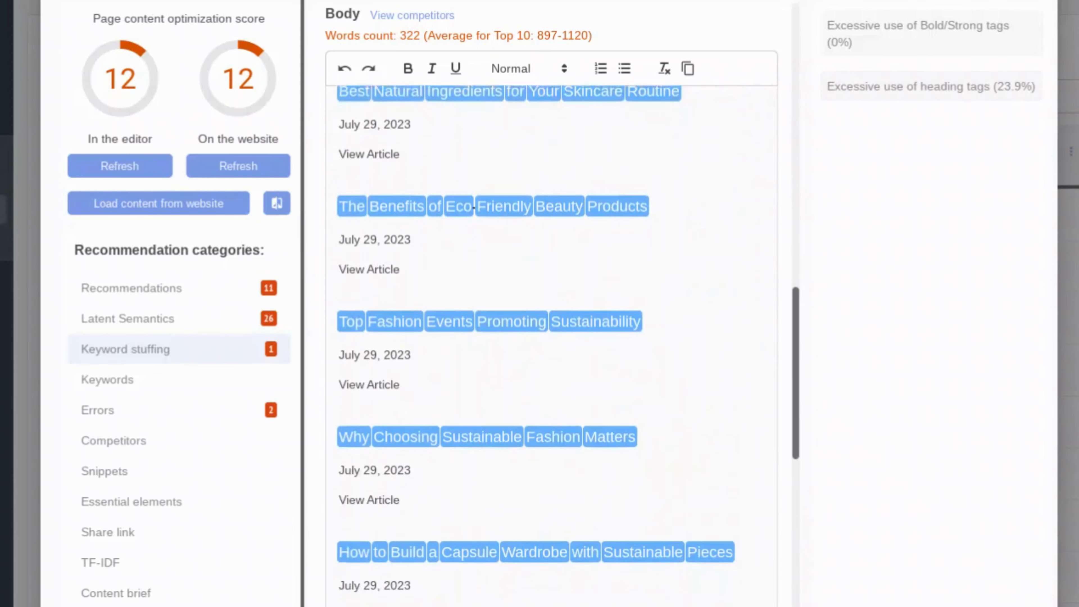
scroll(552, 340, down, 1)
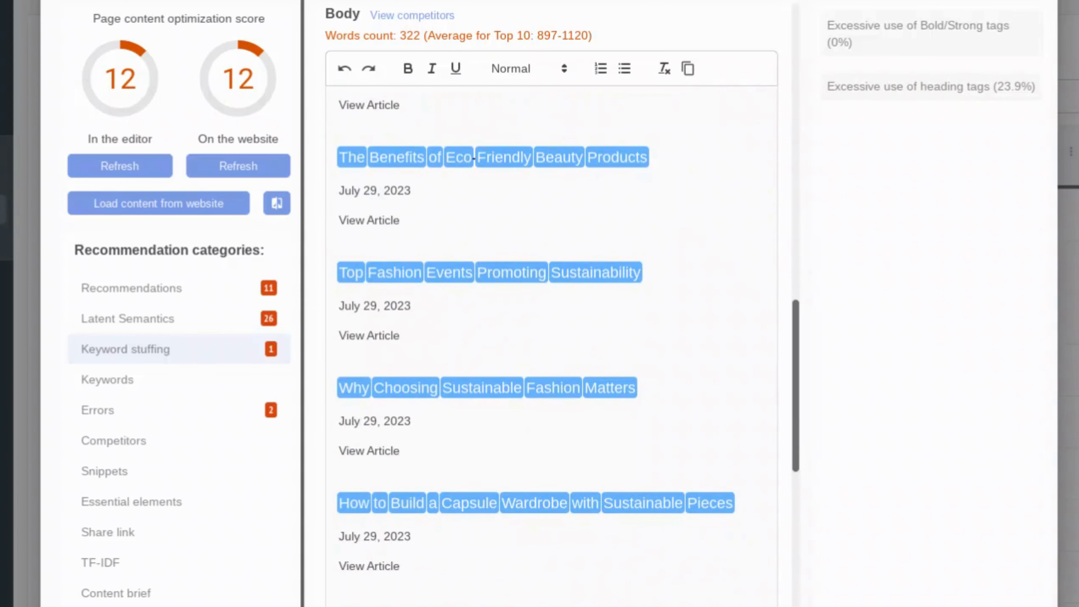
scroll(552, 340, down, 8)
Step: View the page's keywords and errors report, expanding details on overspammed pages
click(197, 398)
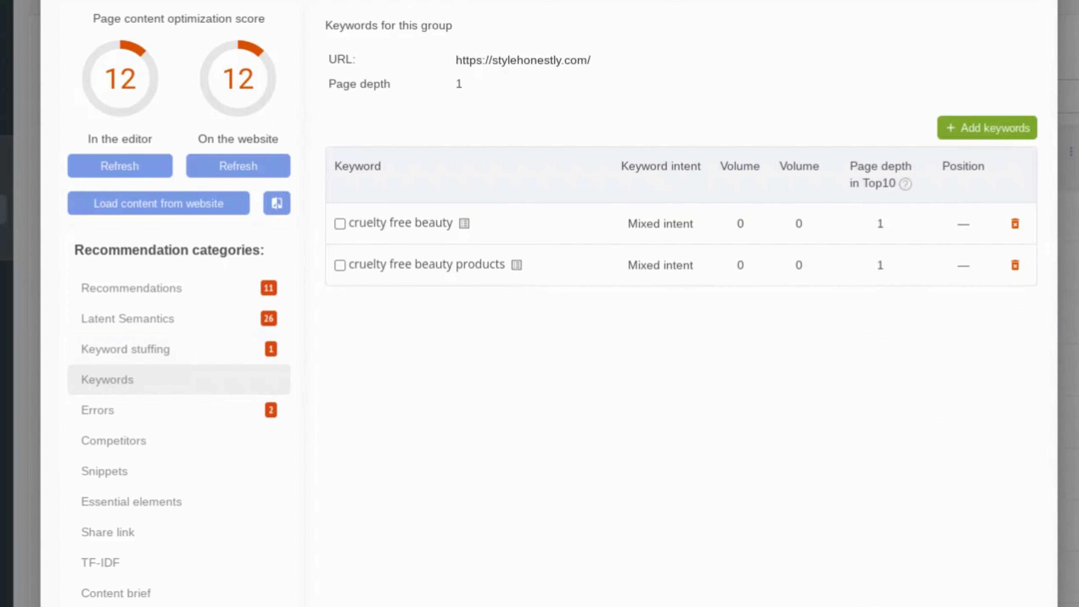
click(195, 419)
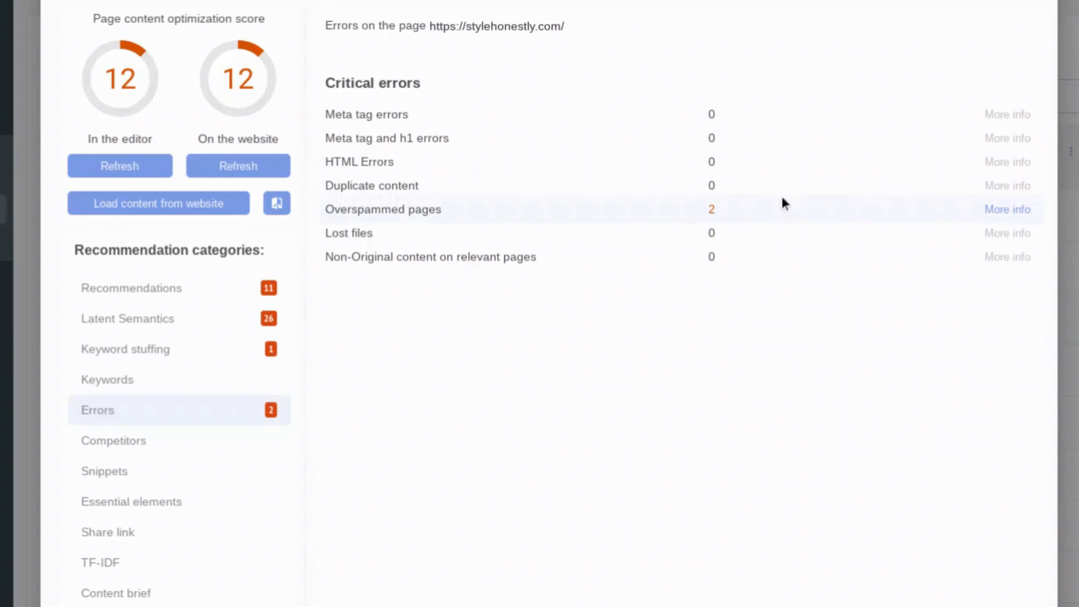
click(997, 209)
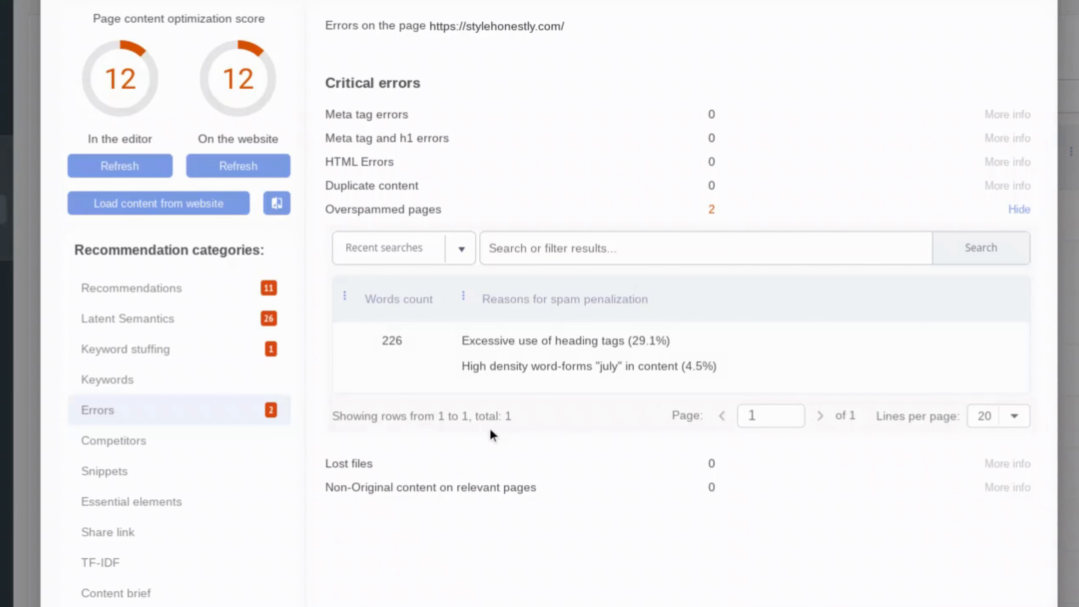
scroll(215, 446, down, 1)
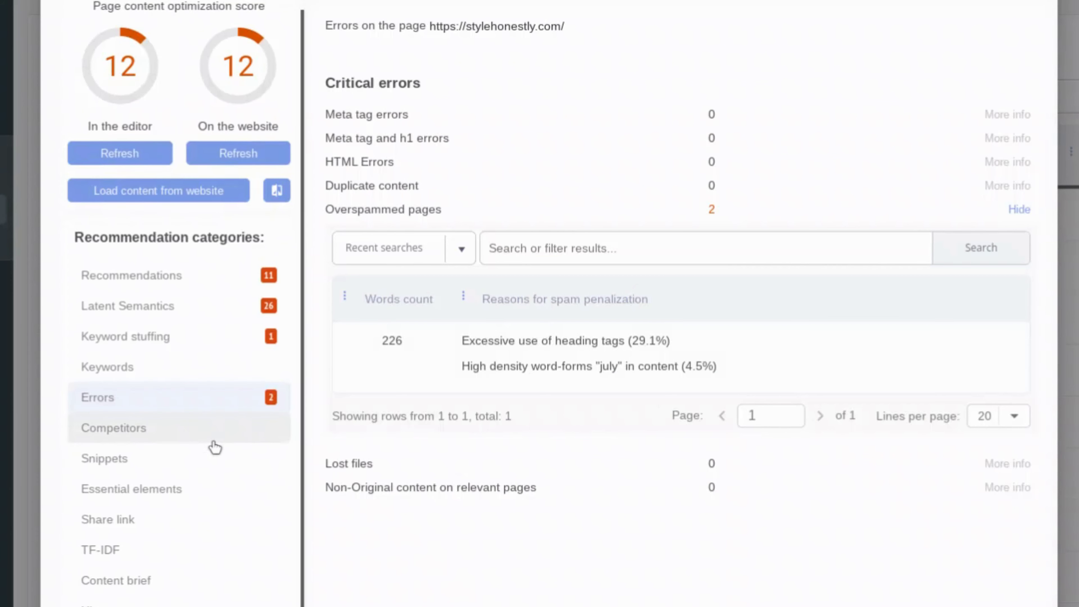
Step: Check competitor pages, snippets, essential elements and share link, ending on the TF-IDF comparison
click(215, 446)
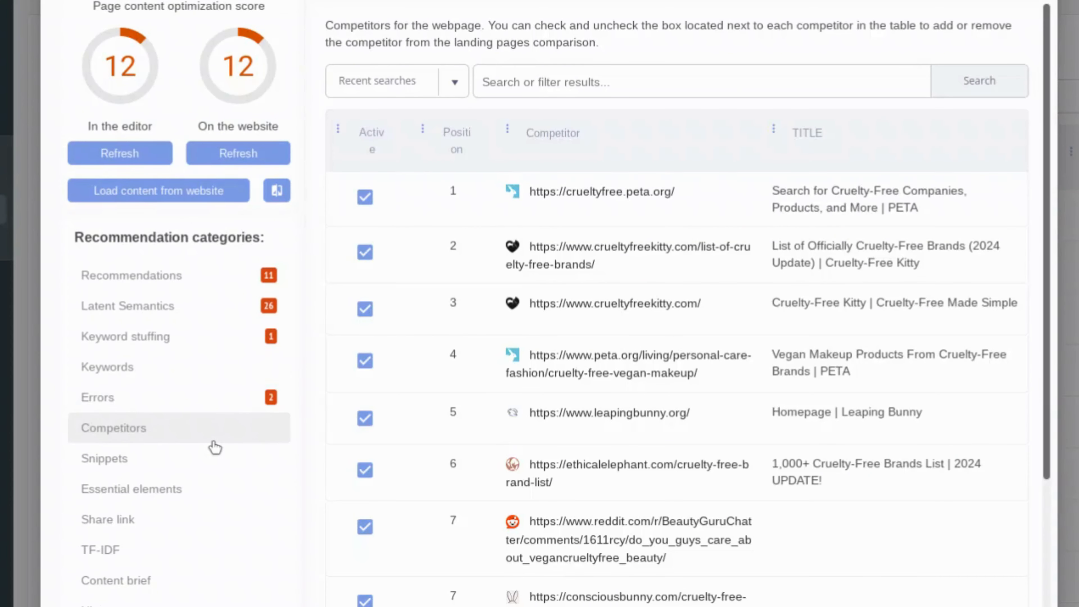
click(205, 468)
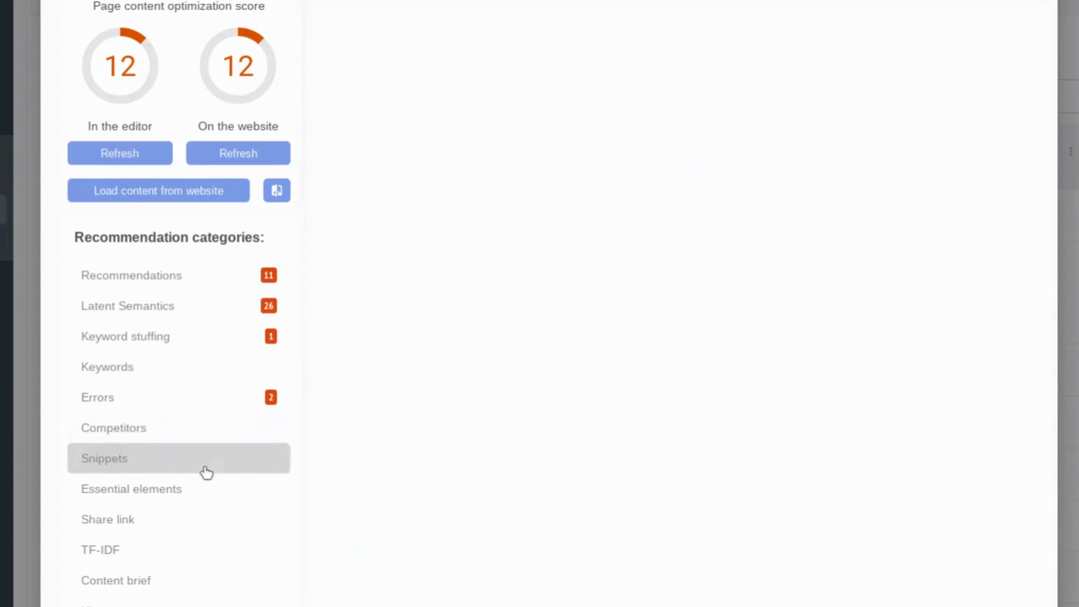
click(206, 499)
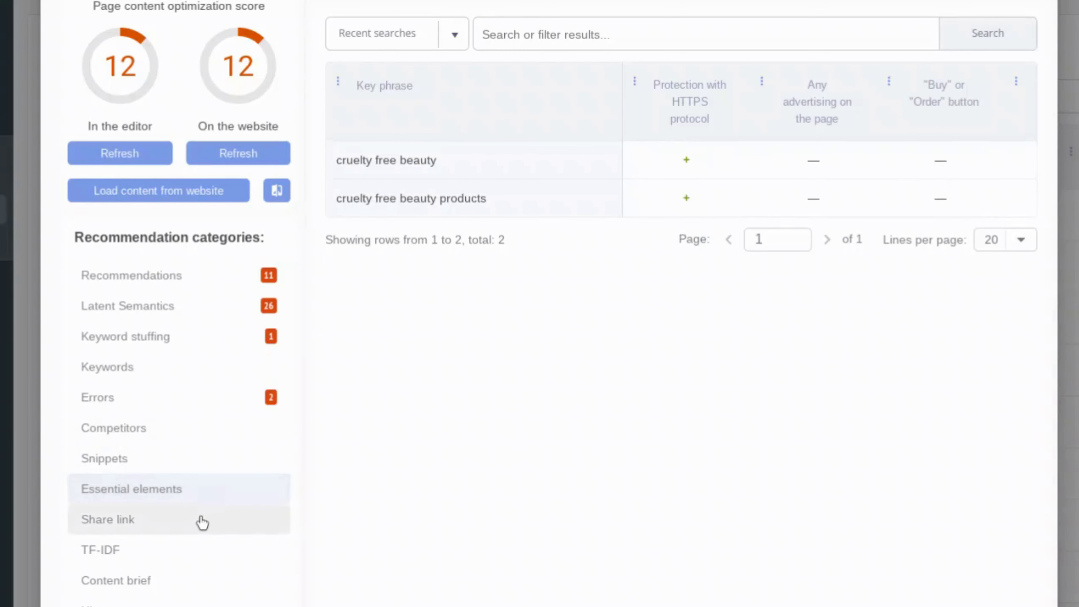
click(203, 522)
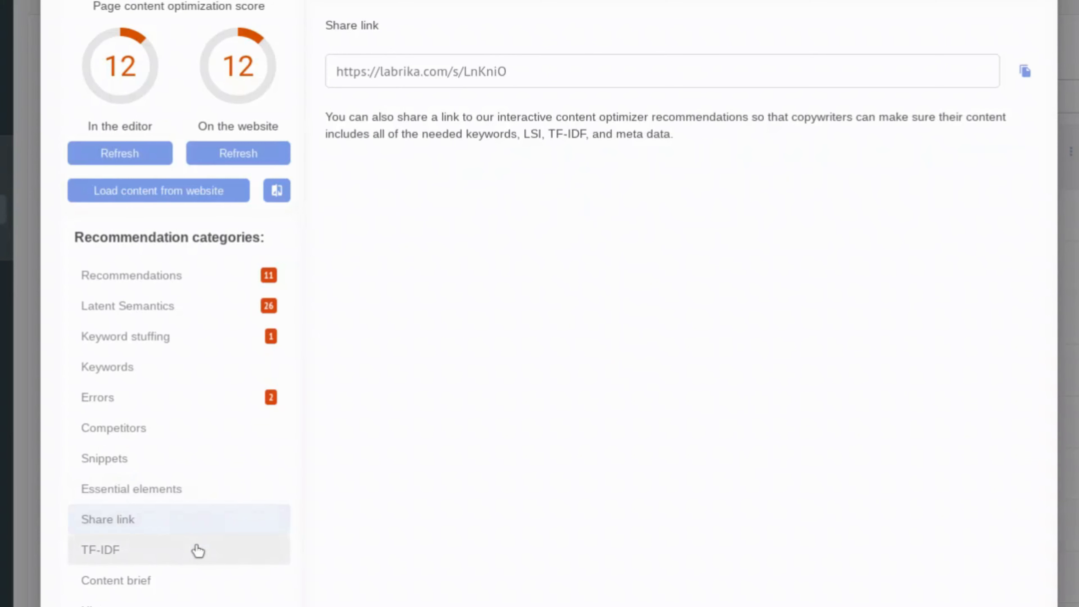
click(198, 550)
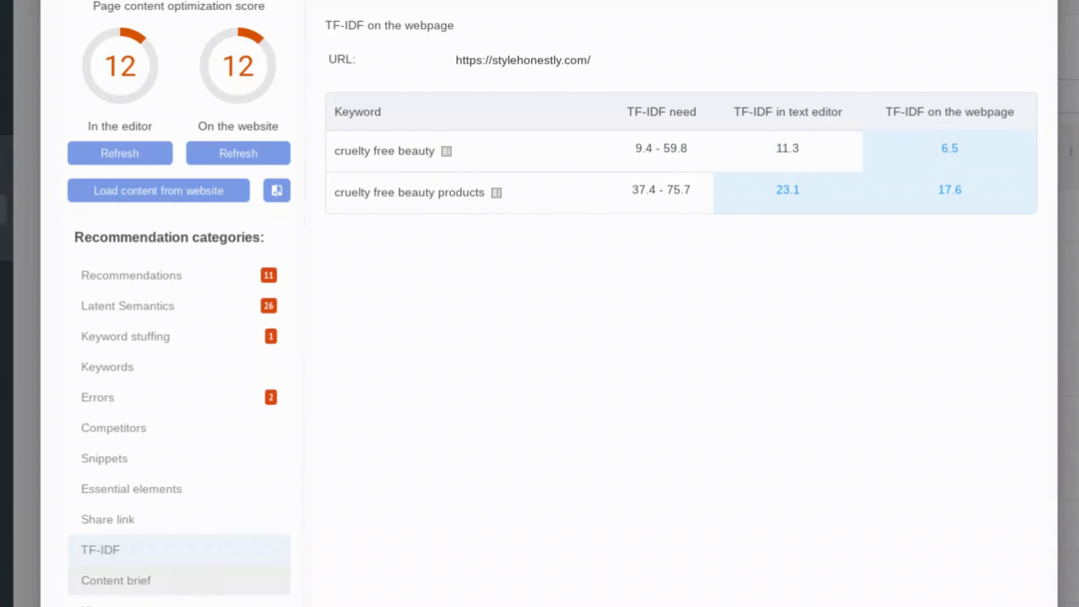
Step: Read through the copywriter content brief's length, keyword and LSI requirements
click(190, 591)
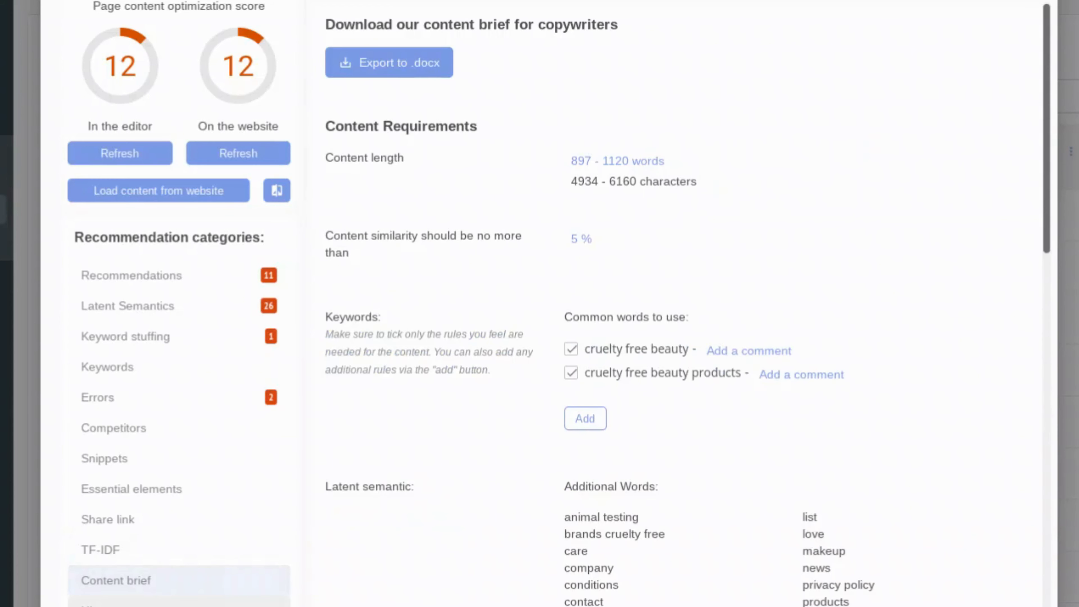
scroll(550, 357, down, 1)
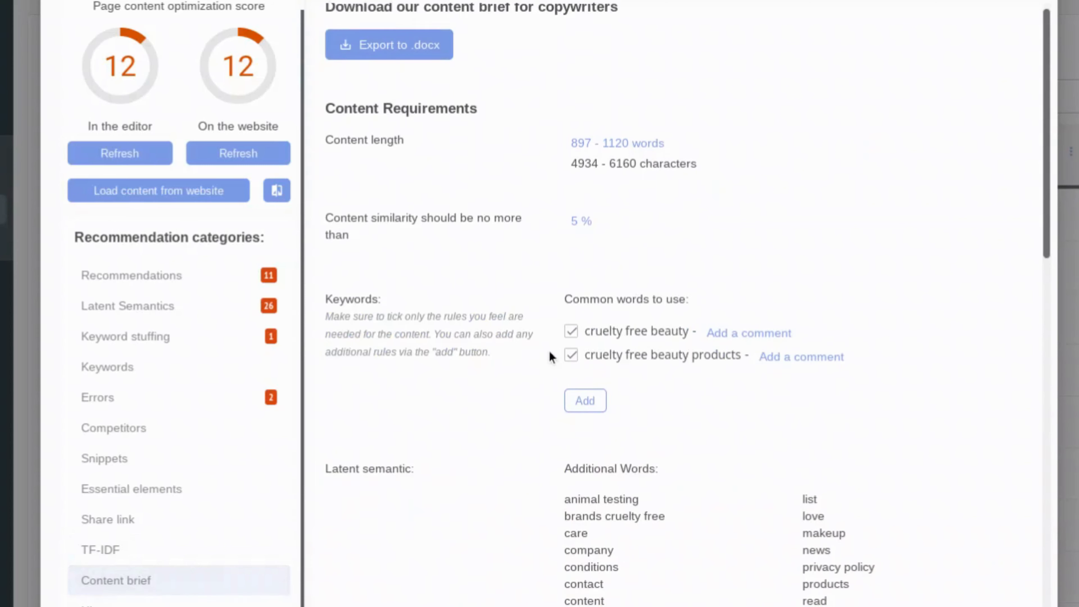
scroll(550, 357, down, 2)
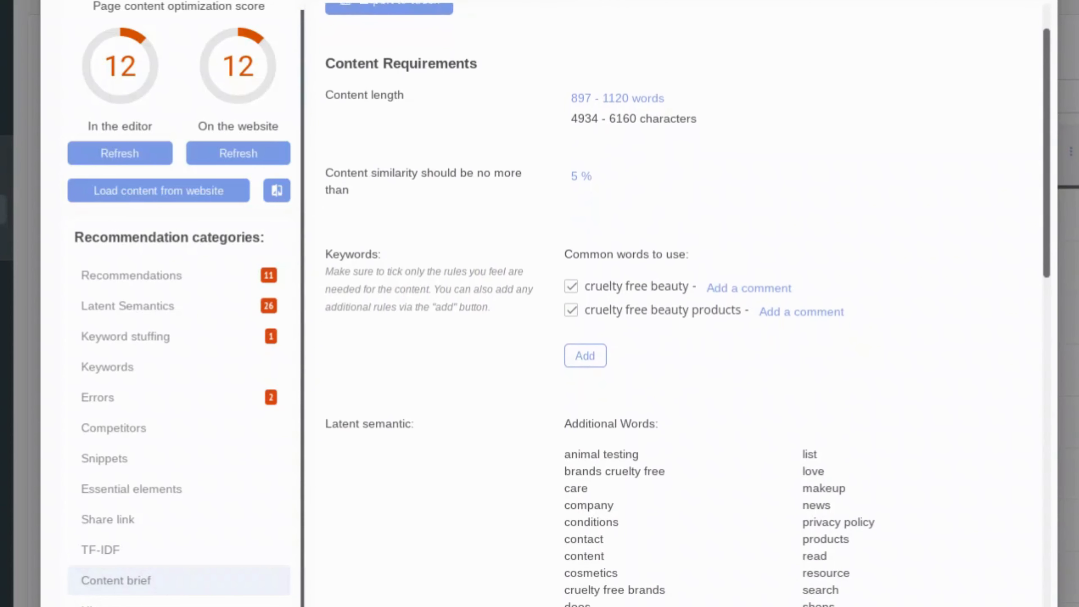
scroll(687, 304, down, 1)
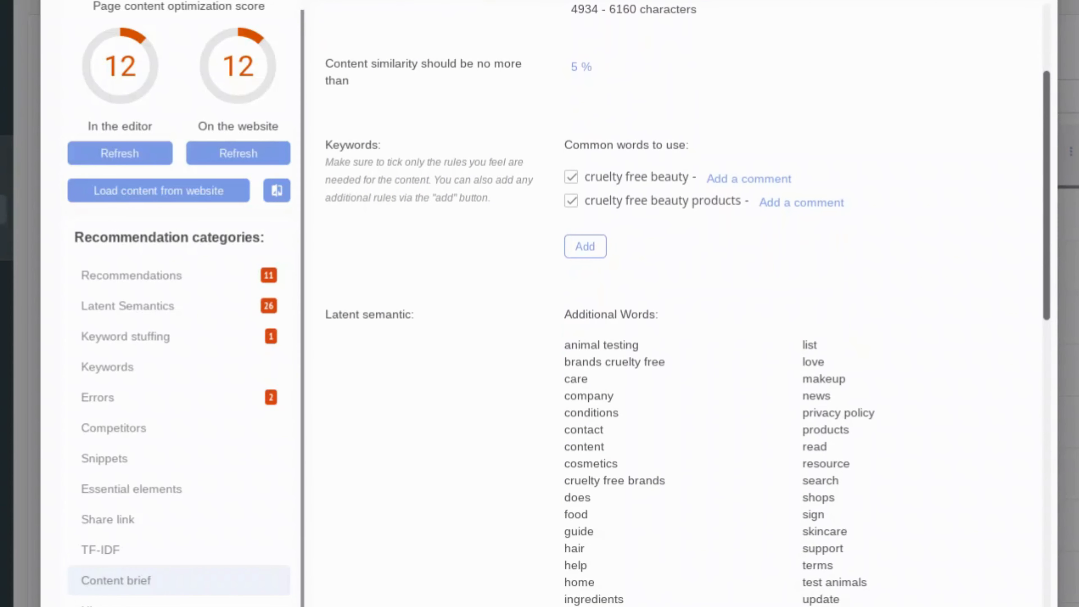
scroll(687, 305, down, 1)
scroll(687, 304, down, 2)
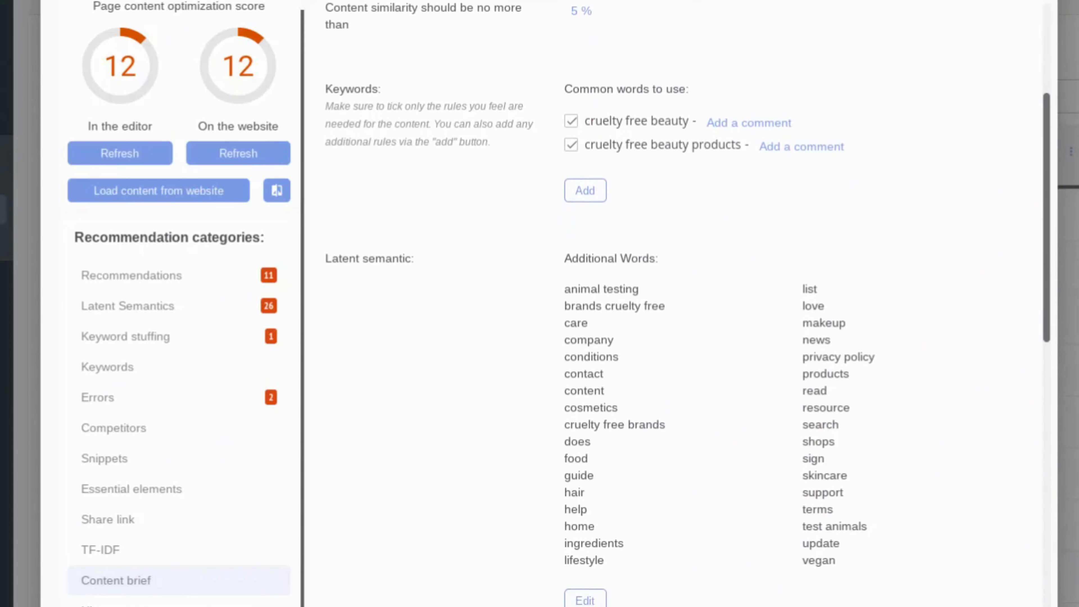
scroll(687, 304, down, 2)
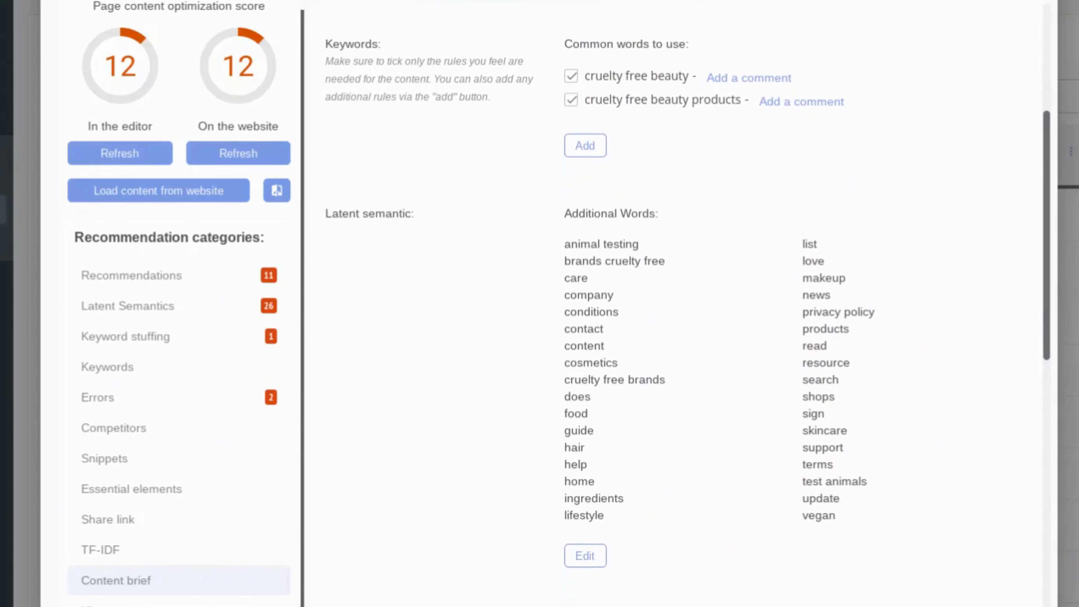
scroll(687, 304, down, 2)
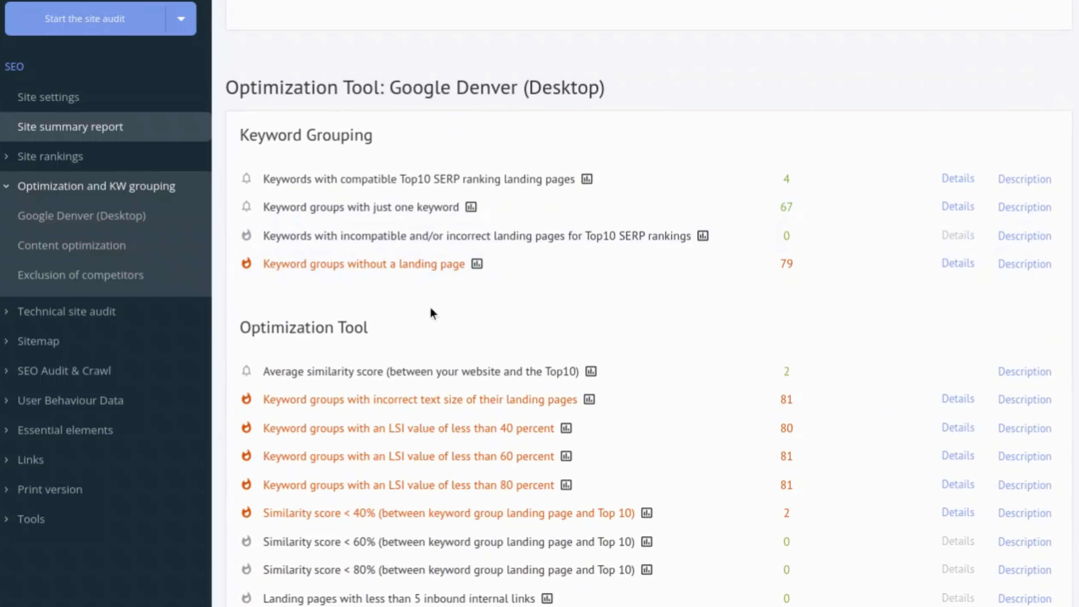
Step: Expand the technical site audit reports and scroll through them
click(120, 311)
scroll(120, 301, down, 1)
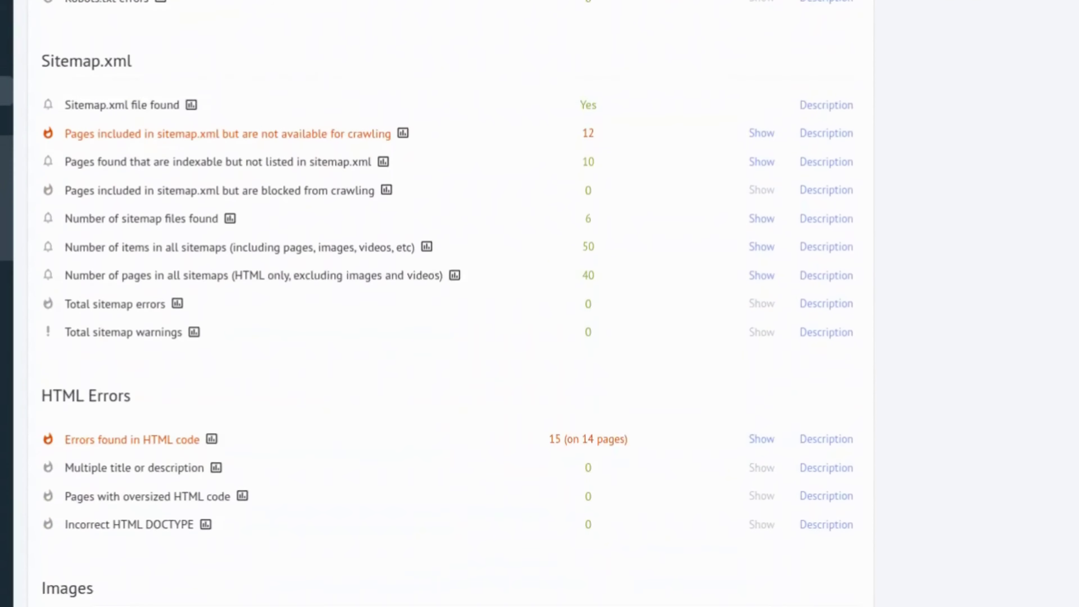
scroll(539, 304, down, 10)
scroll(450, 304, down, 20)
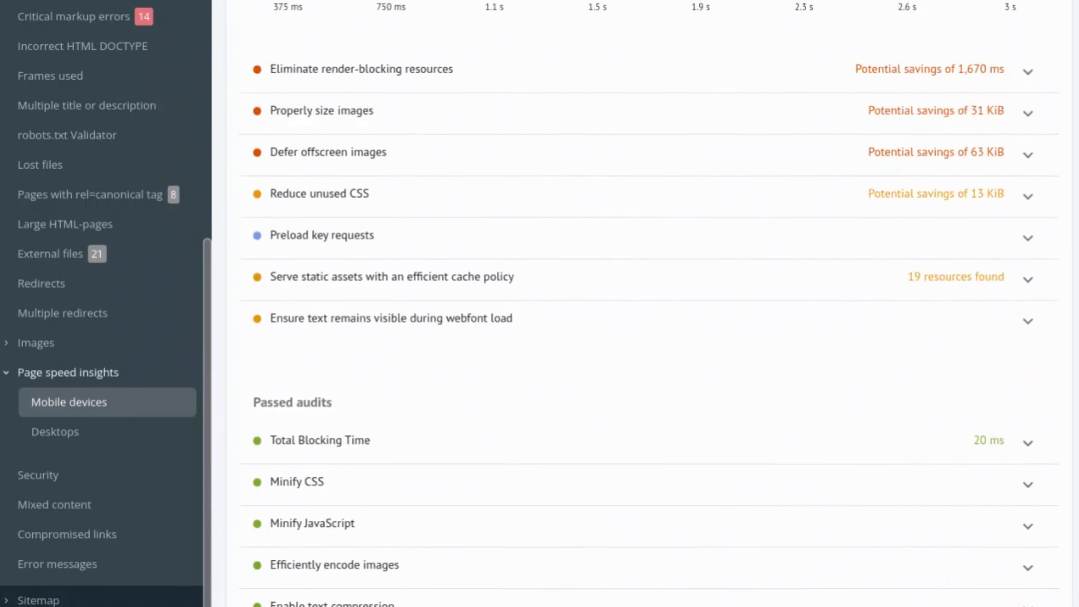
scroll(649, 304, down, 1)
scroll(649, 304, down, 7)
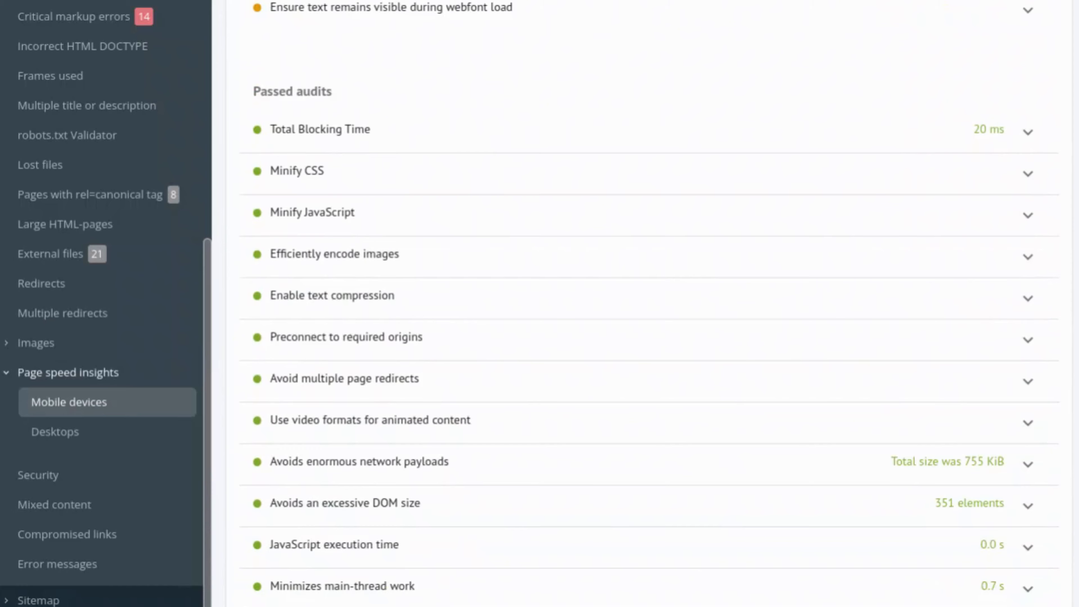
Step: Show the mobile page speed results, scoring 84, and scroll through the audits
click(120, 404)
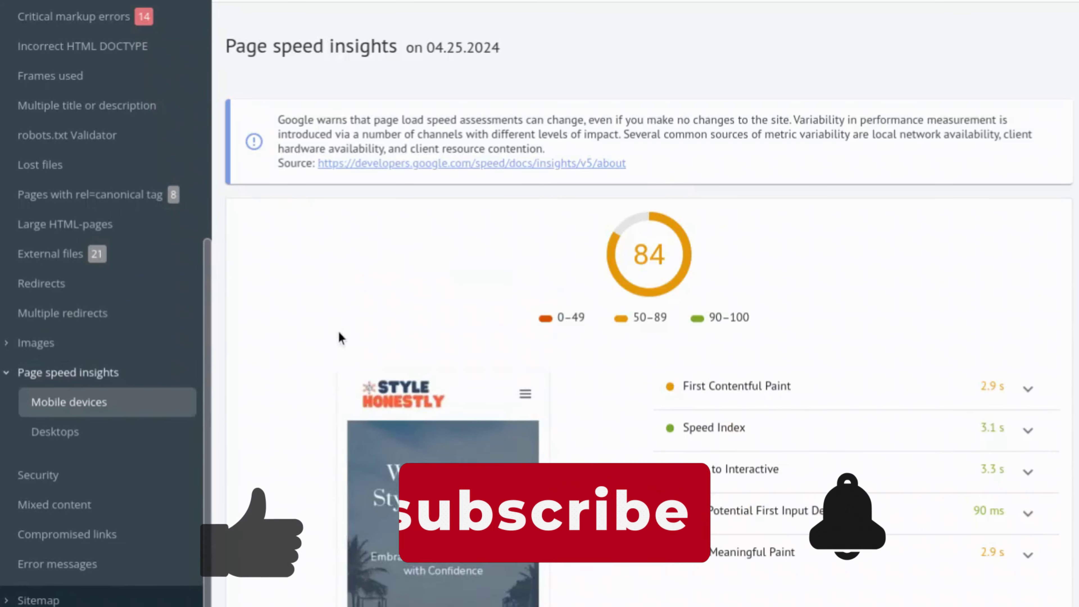
scroll(338, 330, down, 1)
scroll(338, 331, down, 15)
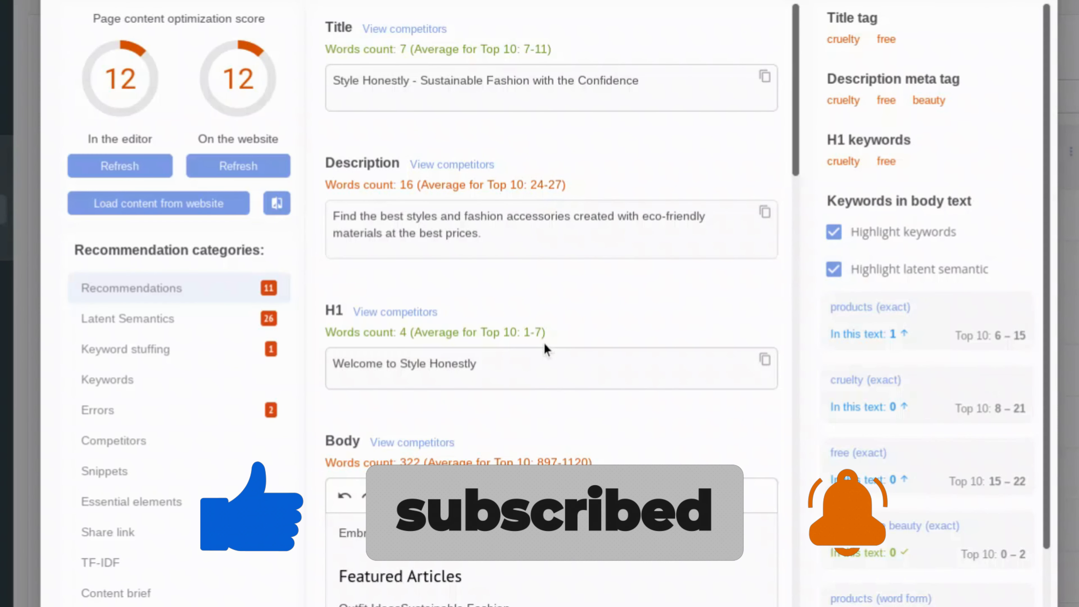
scroll(547, 348, down, 8)
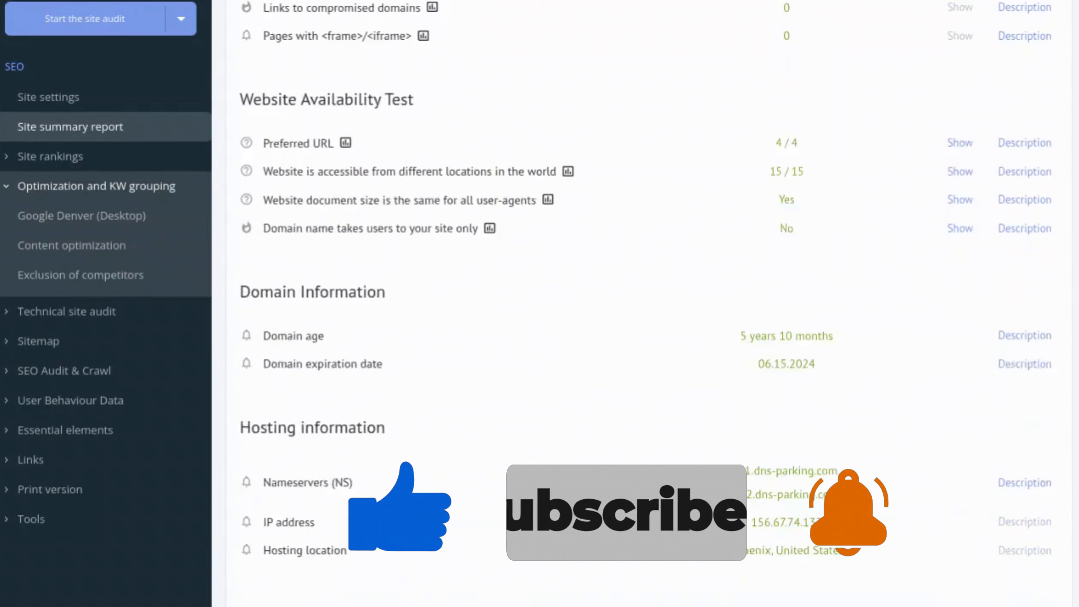
scroll(645, 304, down, 12)
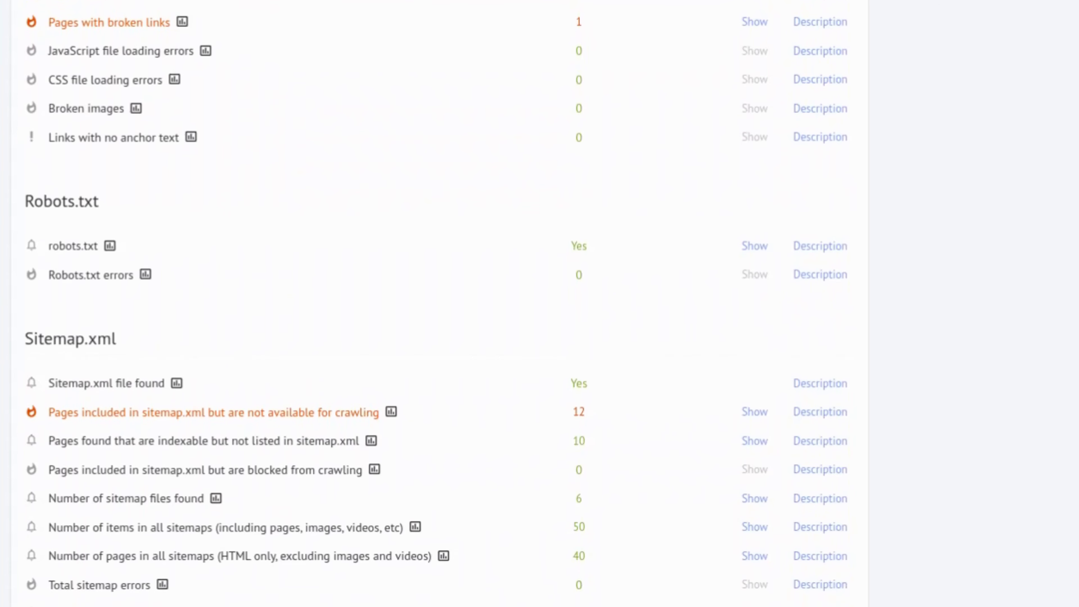
Step: Scroll through the pending tasks down to the critical technical errors chart with 177 warnings
scroll(437, 298, down, 4)
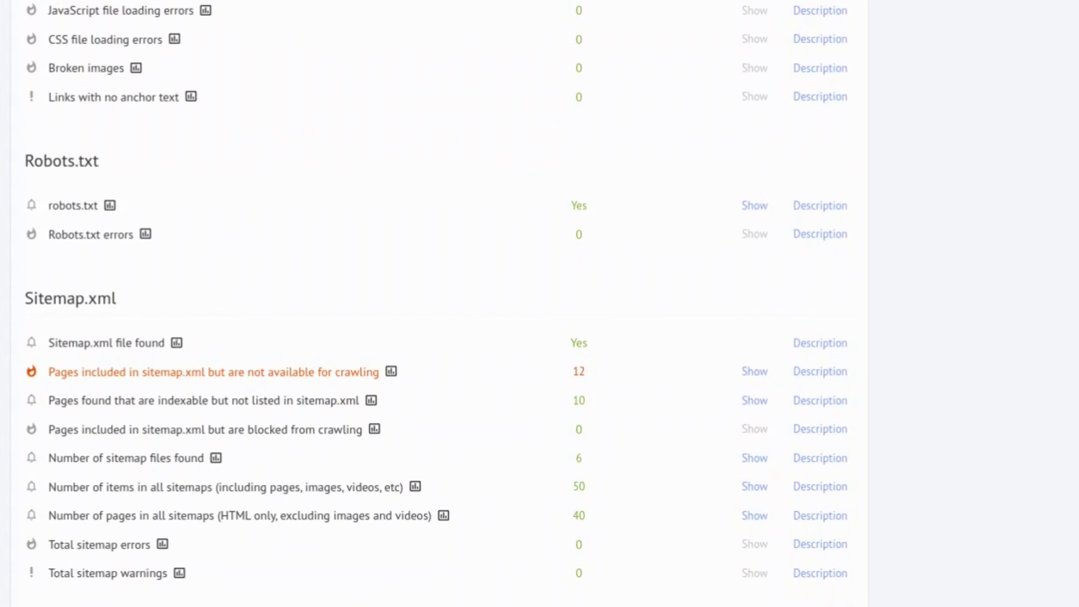
scroll(436, 297, down, 3)
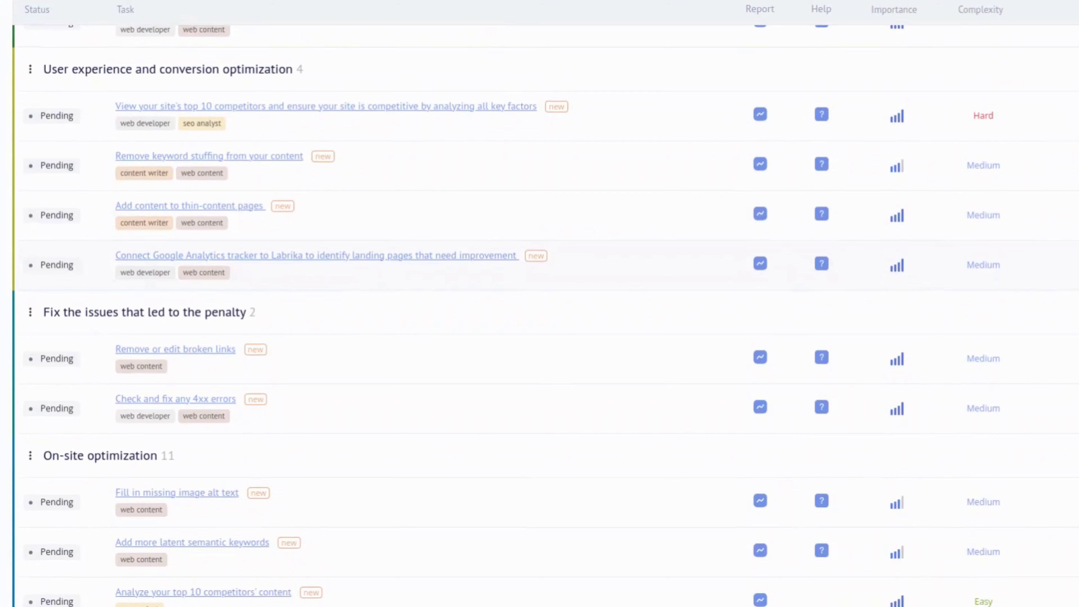
scroll(505, 314, down, 2)
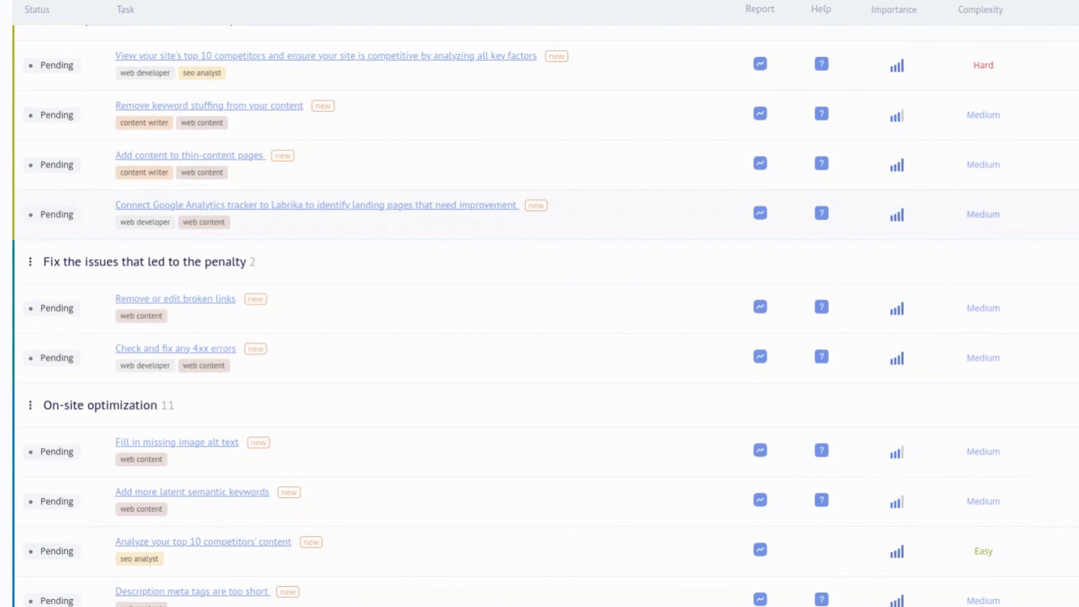
scroll(506, 315, down, 1)
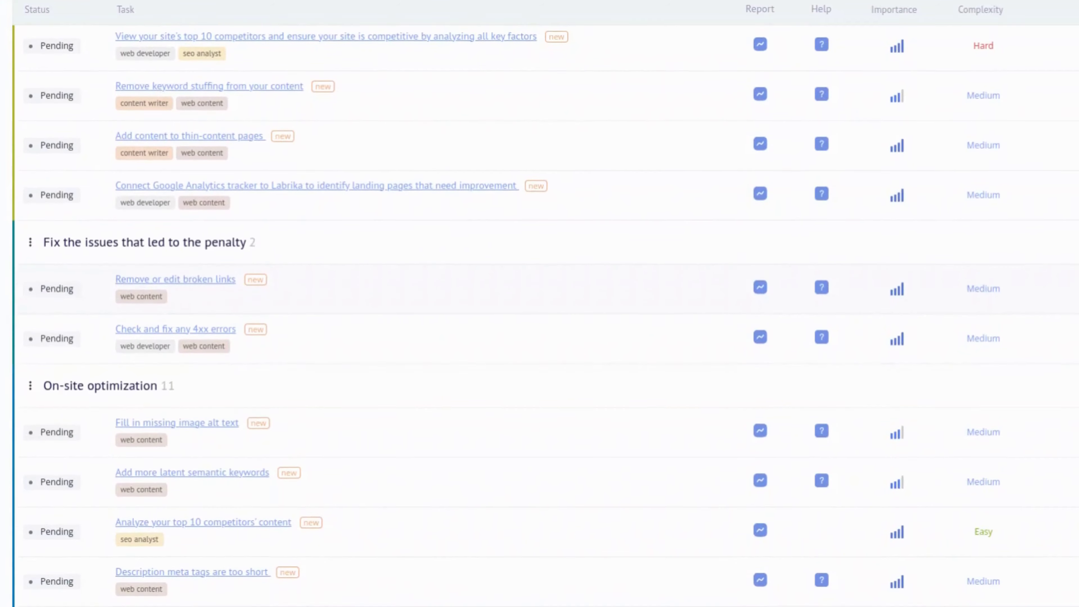
scroll(506, 314, down, 4)
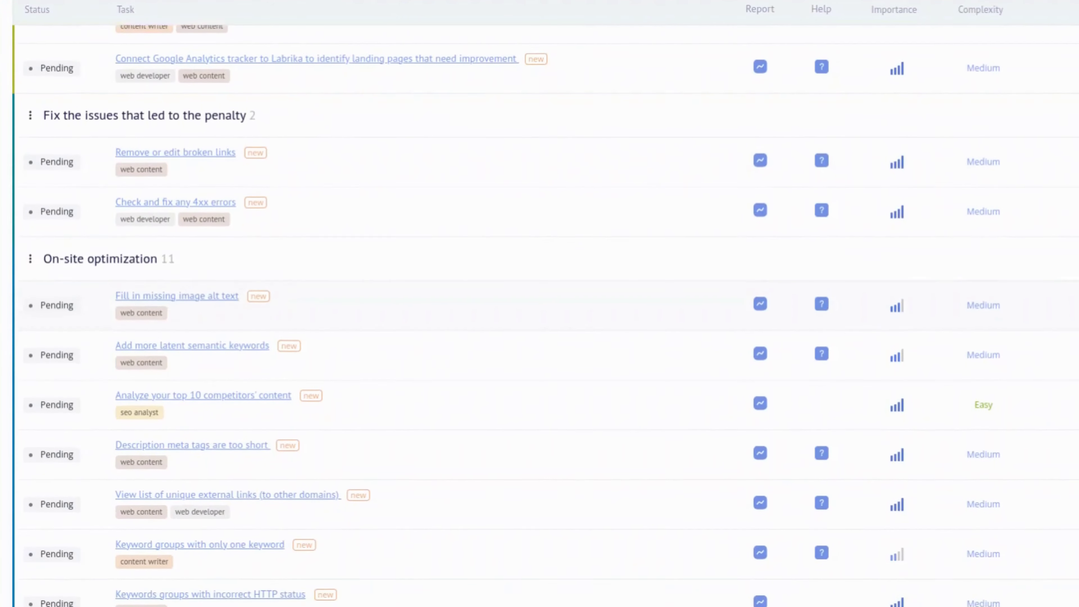
scroll(506, 315, down, 3)
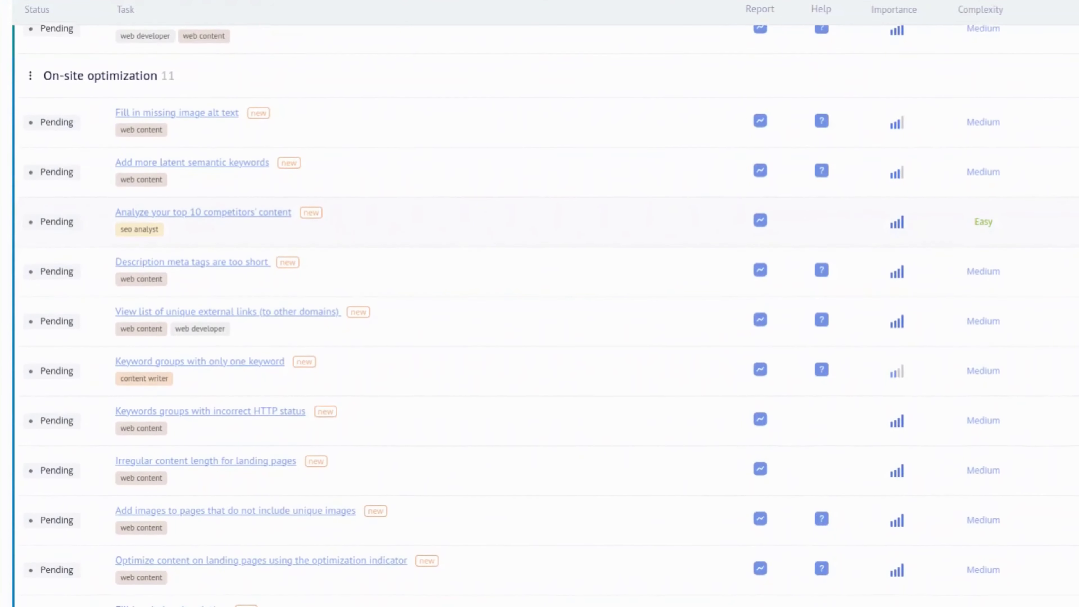
scroll(505, 315, down, 4)
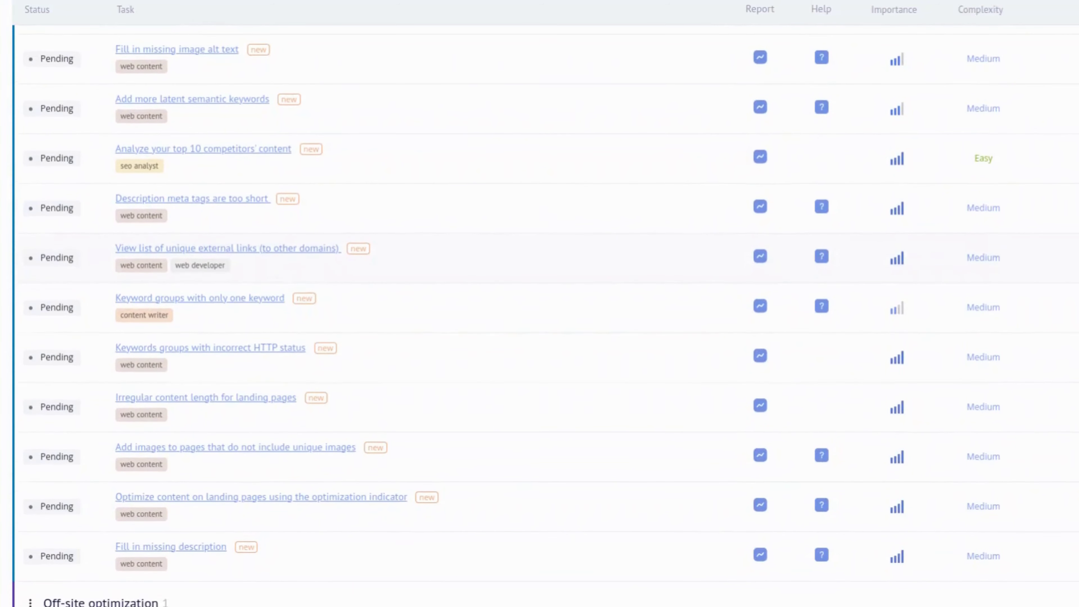
scroll(505, 315, down, 1)
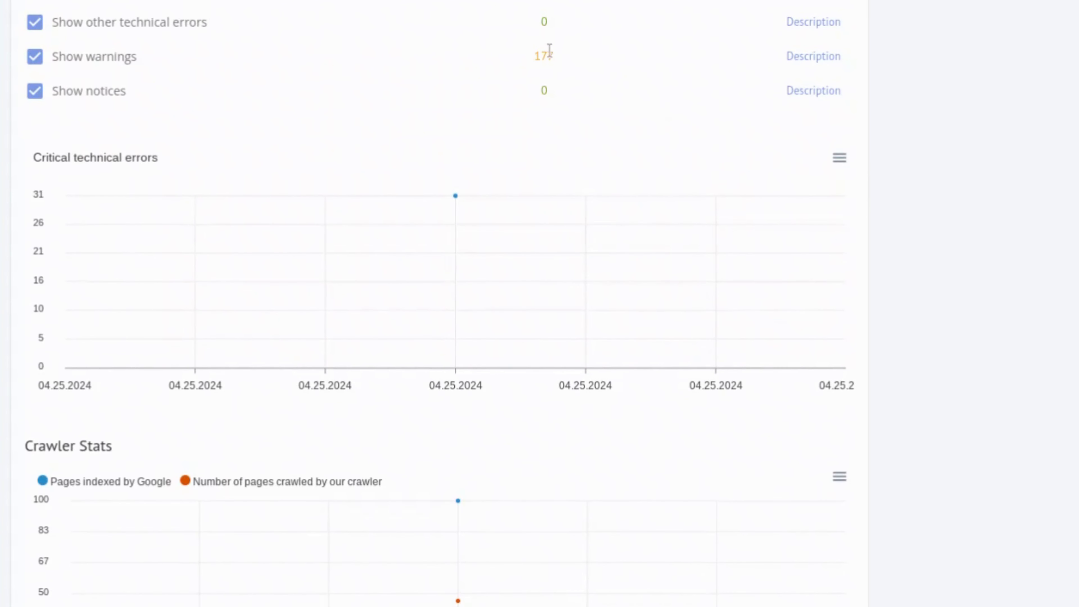
Step: Scroll the summary report to Crawler Stats showing 46 pages crawled and 100 indexed
scroll(866, 196, down, 3)
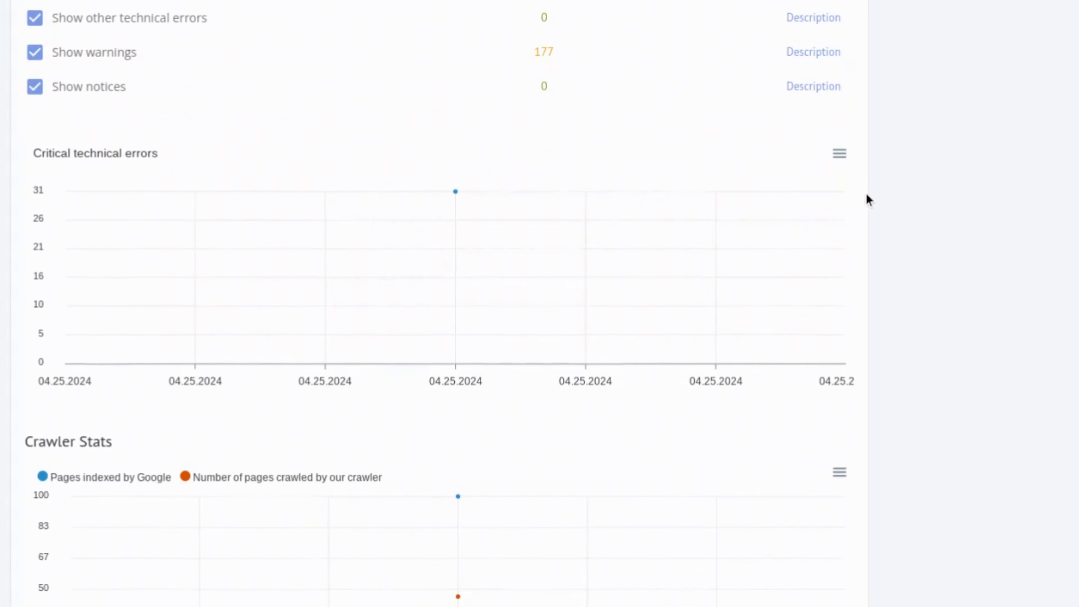
scroll(867, 199, down, 3)
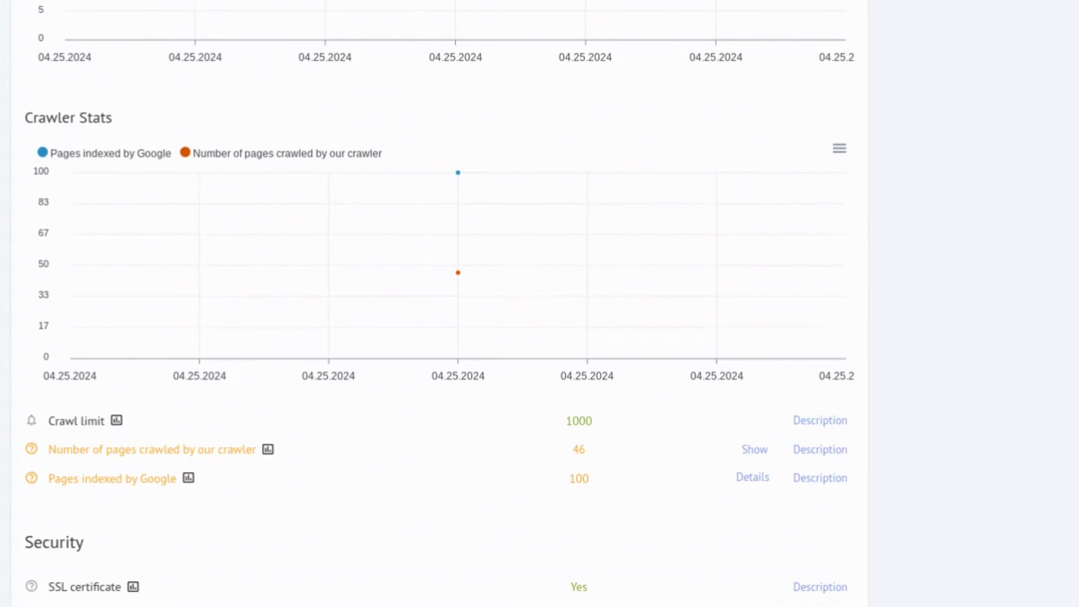
mouse_move(495, 267)
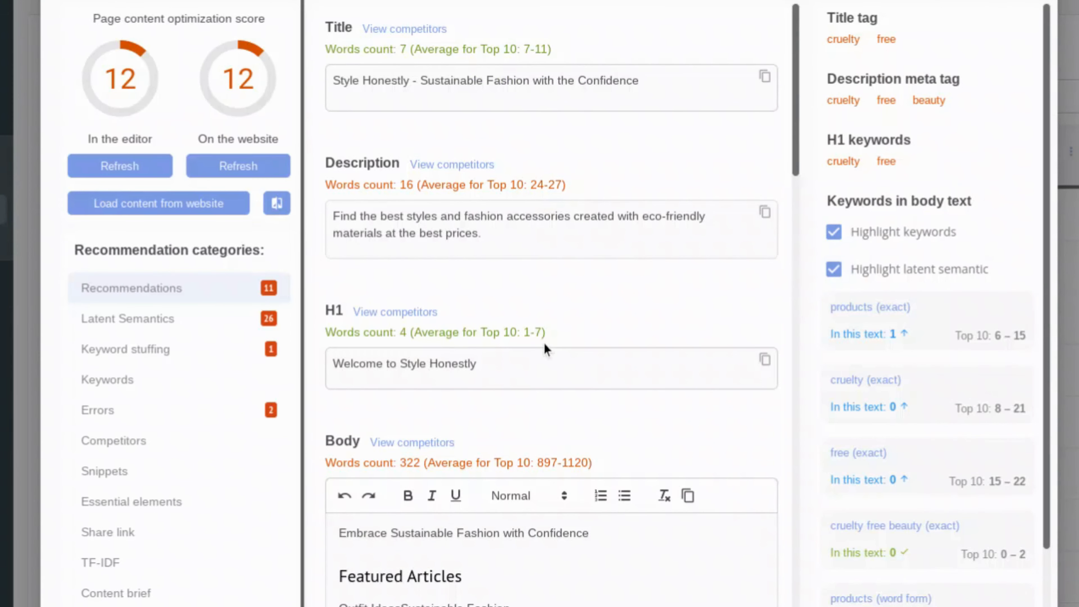
Step: Scroll the Body editor and list the page's suggested latent semantic terms
scroll(547, 349, down, 10)
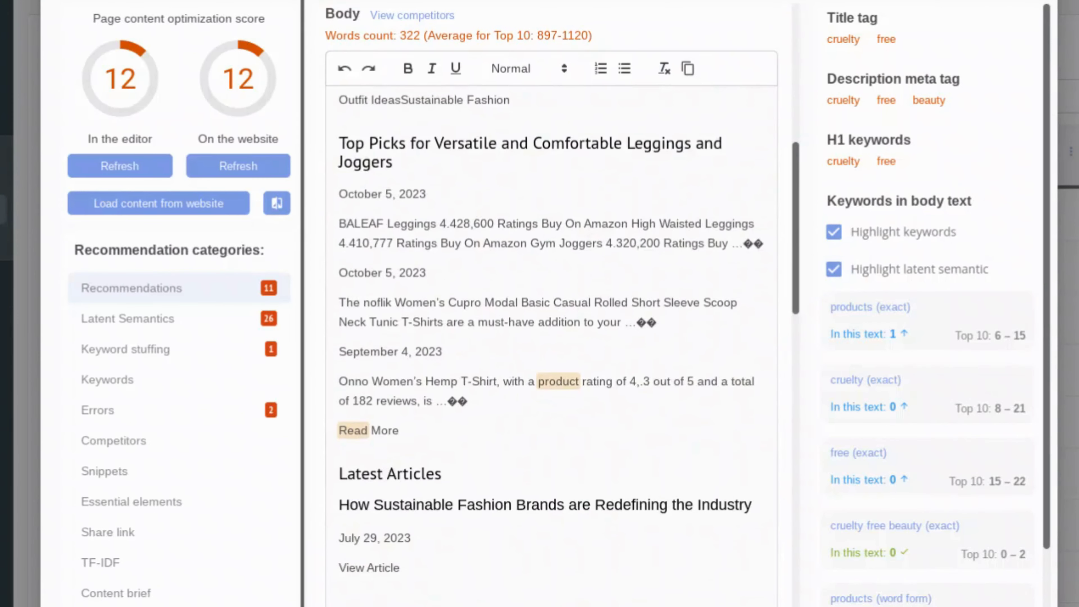
scroll(551, 346, down, 2)
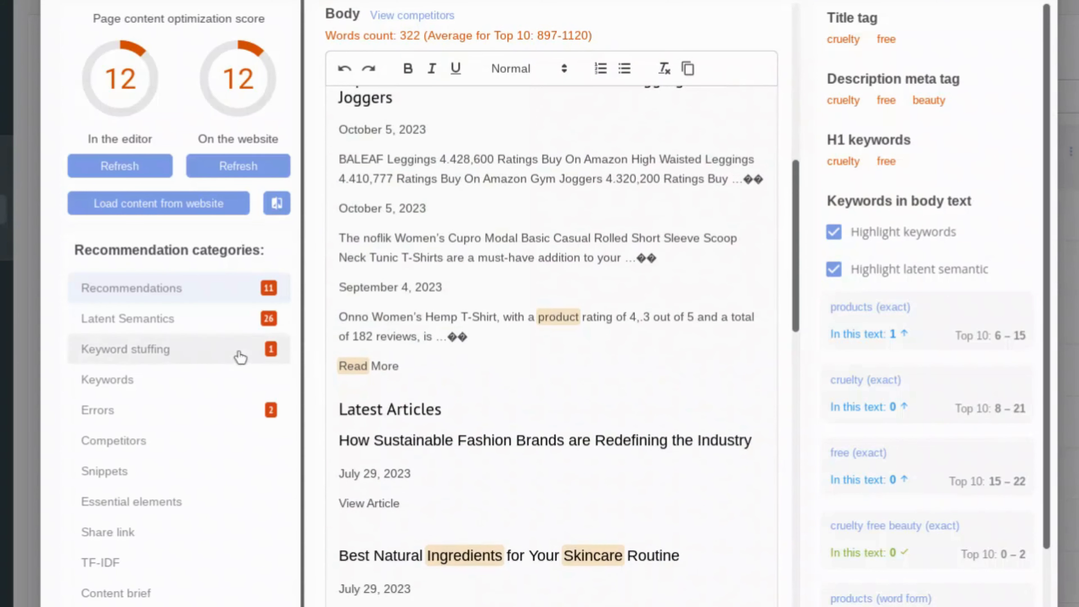
click(229, 328)
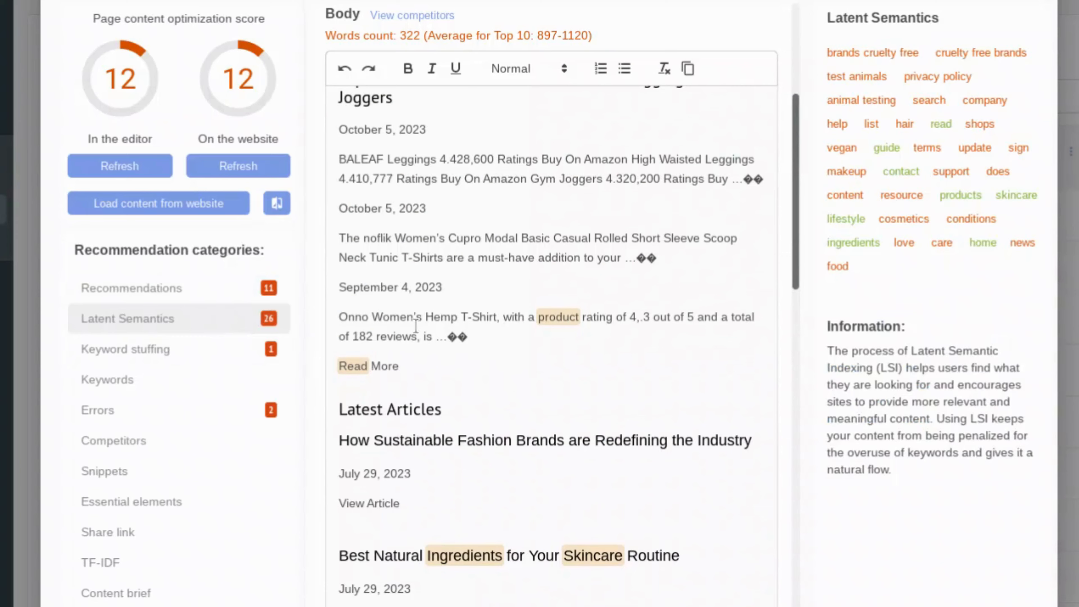
scroll(422, 327, up, 5)
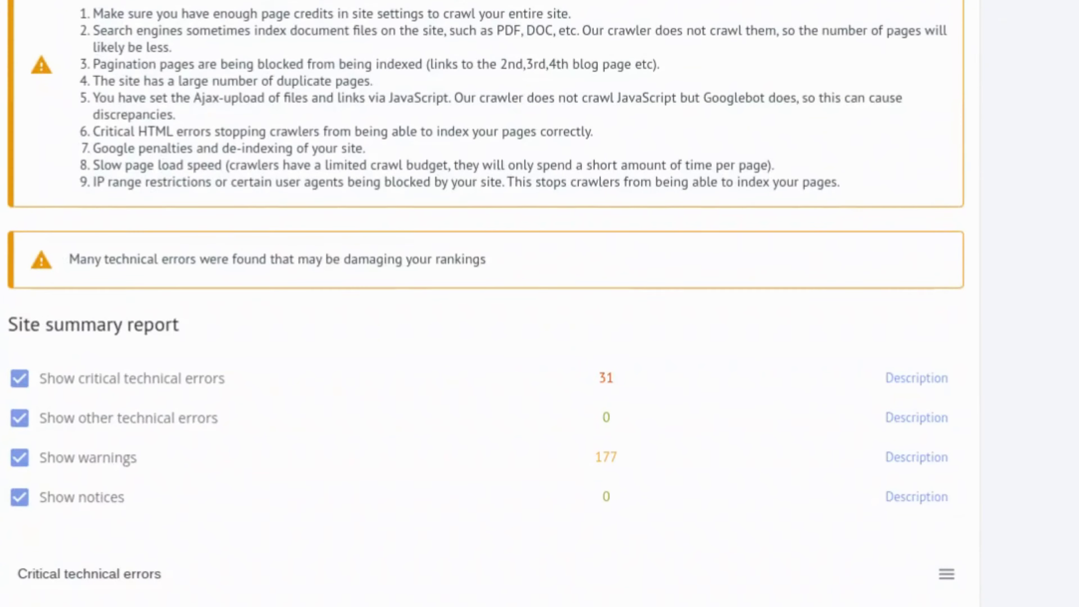
scroll(485, 289, down, 15)
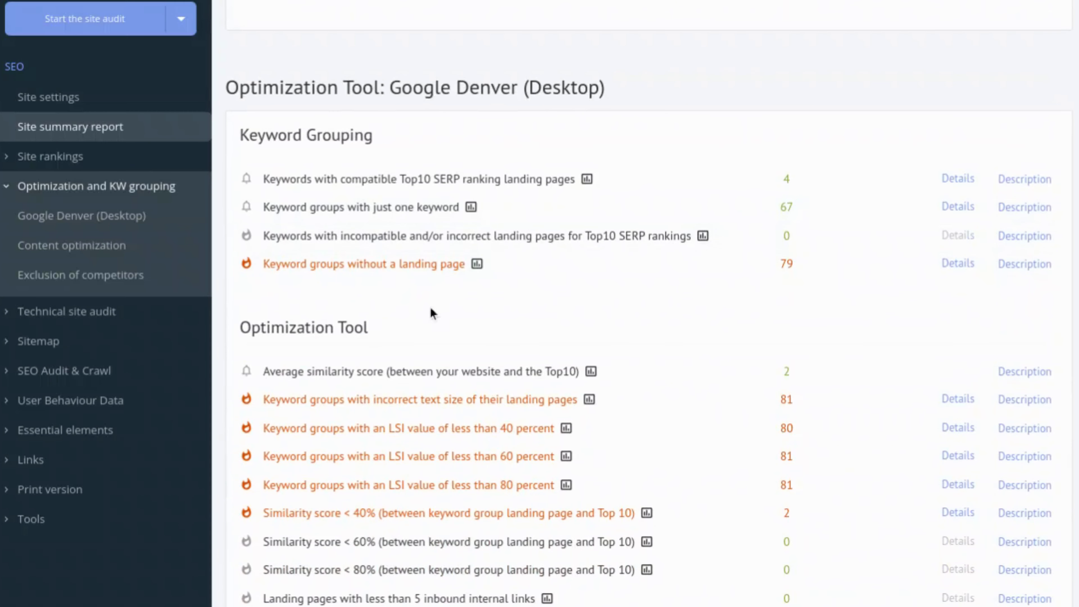
Step: Expand the technical site audit reports and scroll back through them
click(120, 311)
scroll(121, 311, down, 1)
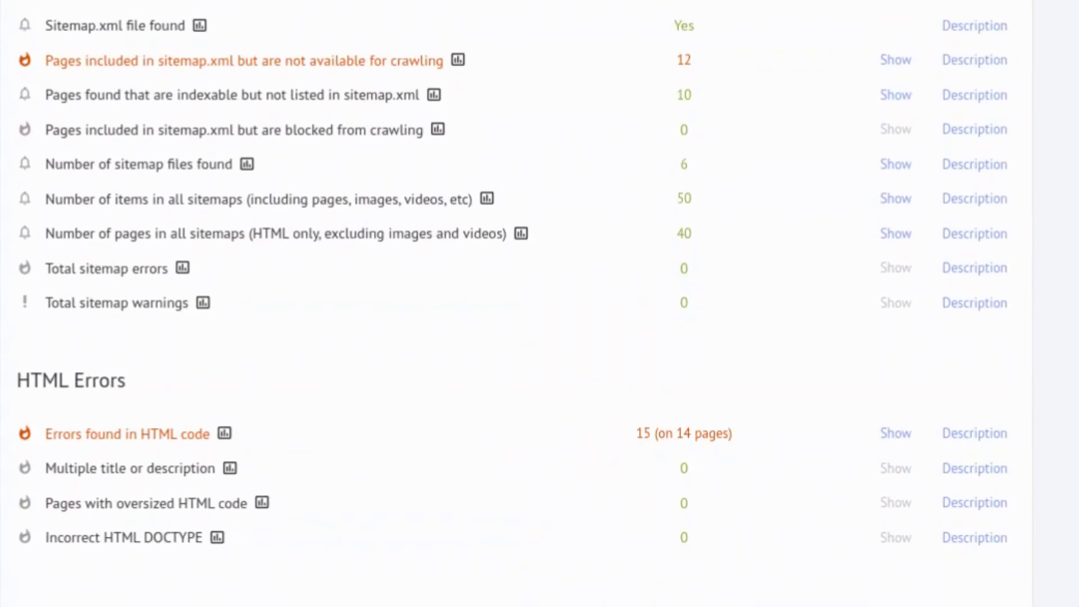
scroll(539, 304, down, 10)
scroll(540, 304, down, 20)
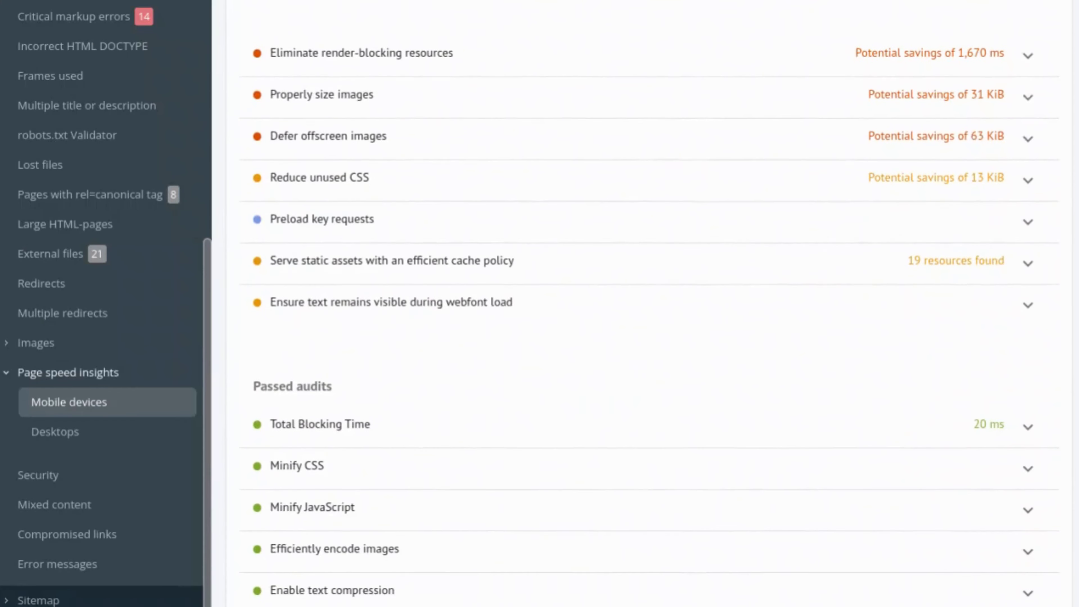
scroll(649, 323, down, 1)
scroll(649, 303, down, 5)
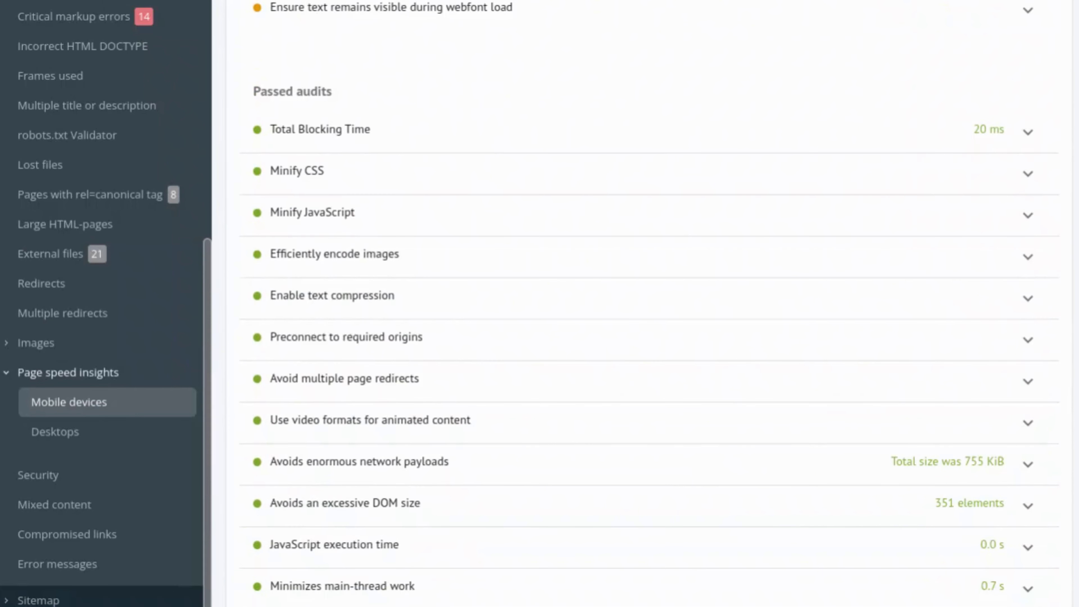
Step: Return to the top of the page speed report and scroll through its results
click(121, 408)
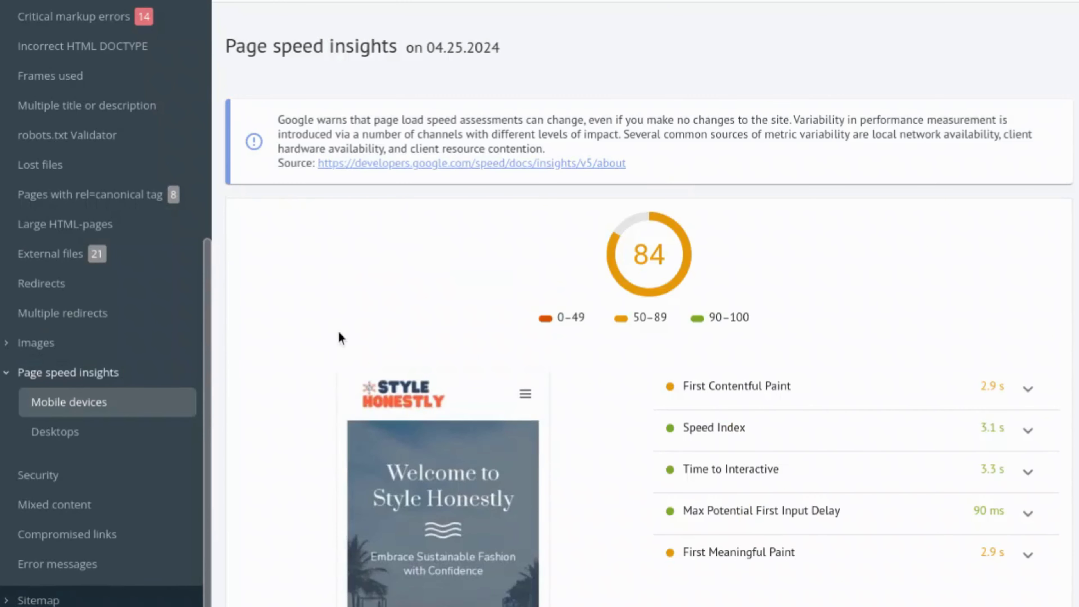
scroll(338, 332, down, 14)
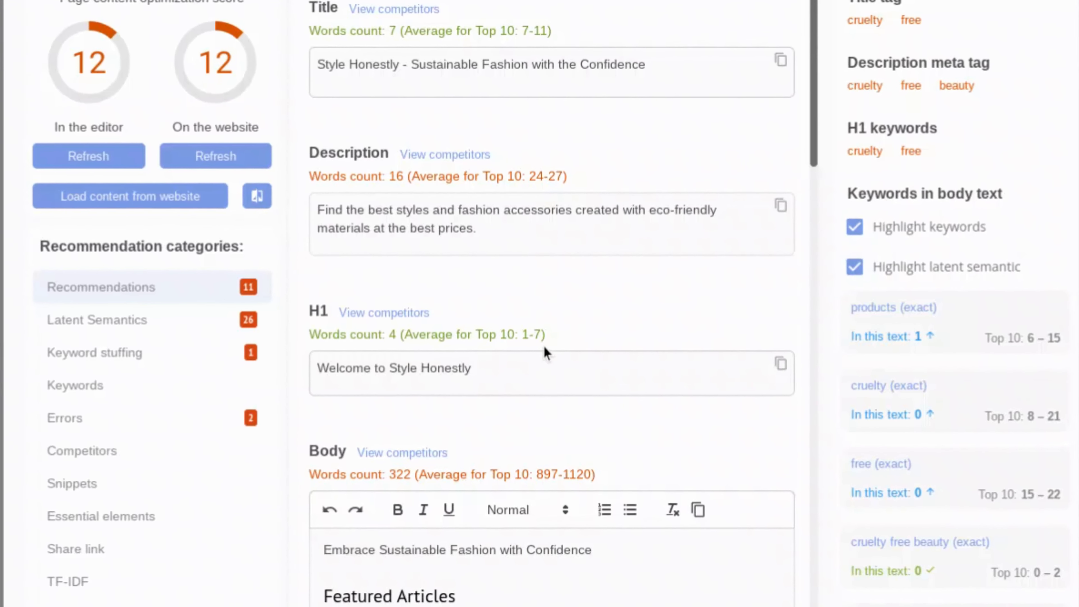
scroll(543, 346, down, 10)
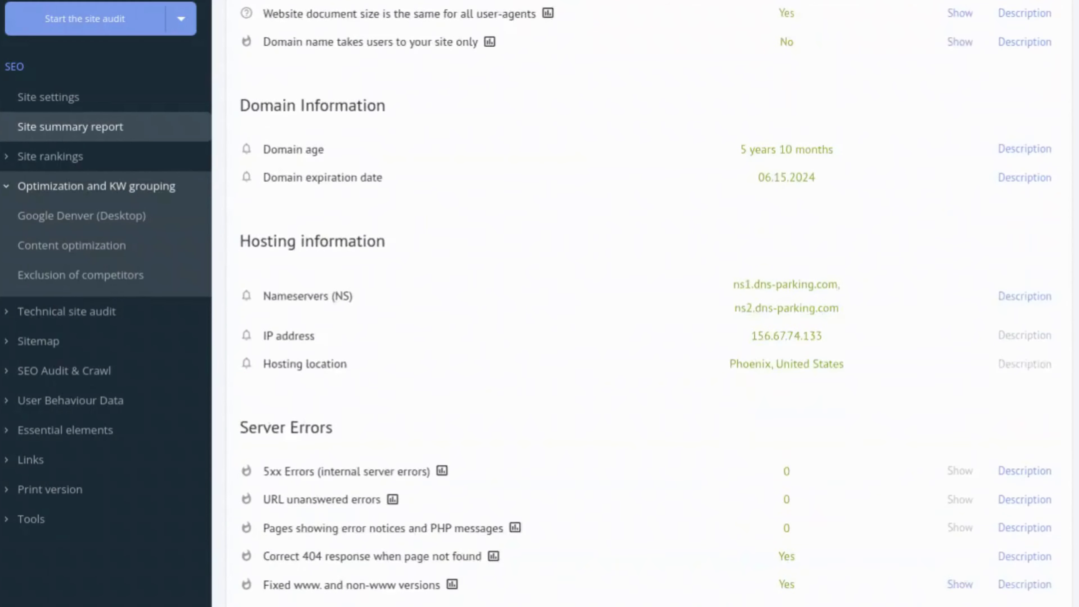
scroll(637, 303, down, 10)
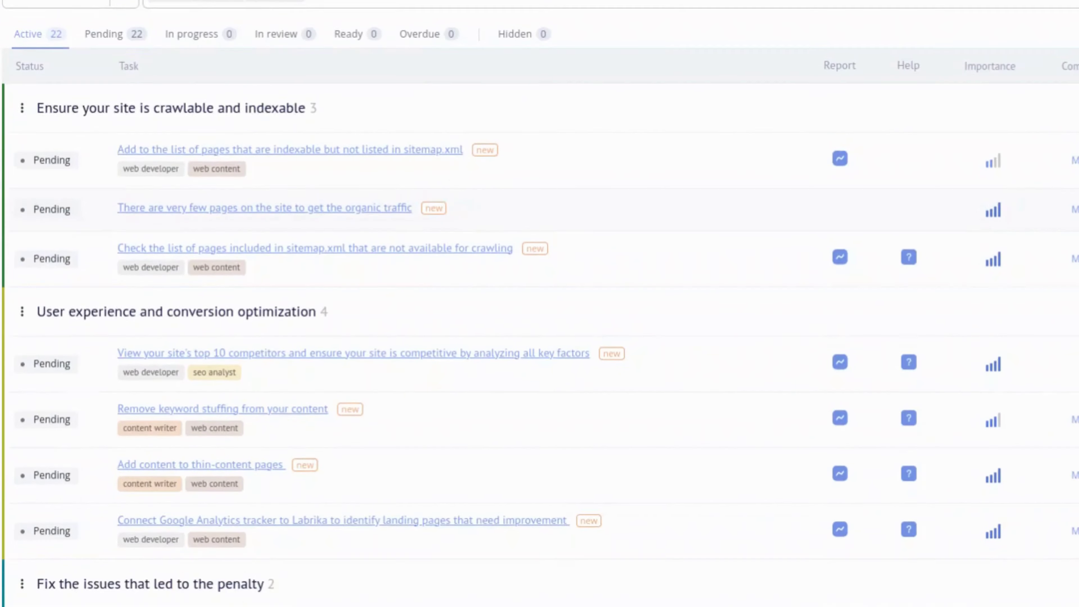